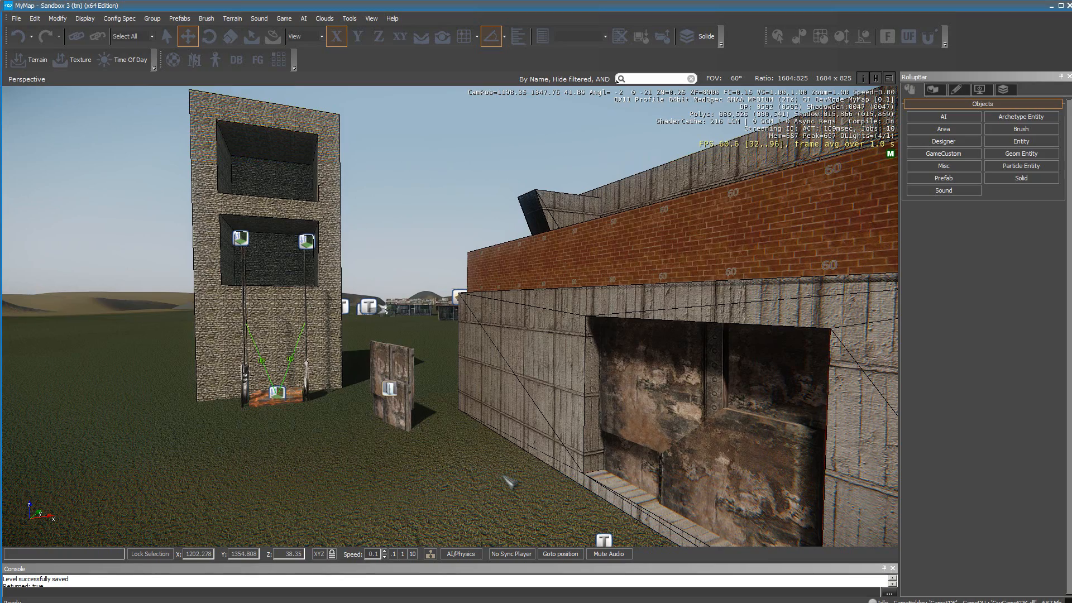
Enter game mode and walk up to the bunker's doorway and back away to test its automatic door
key(ctrl+g)
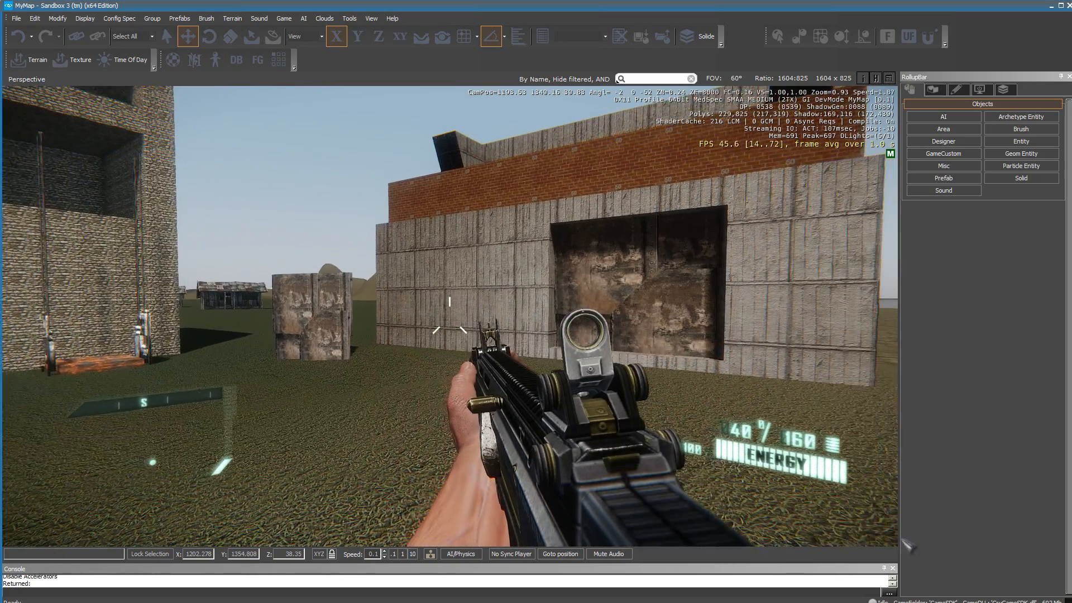
key(w)
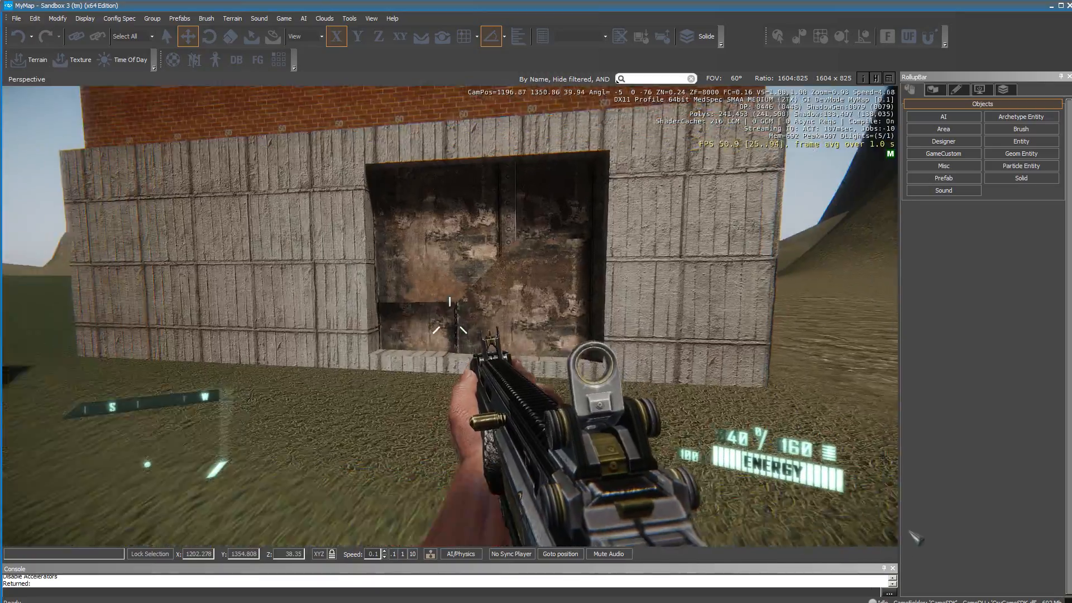
key(w)
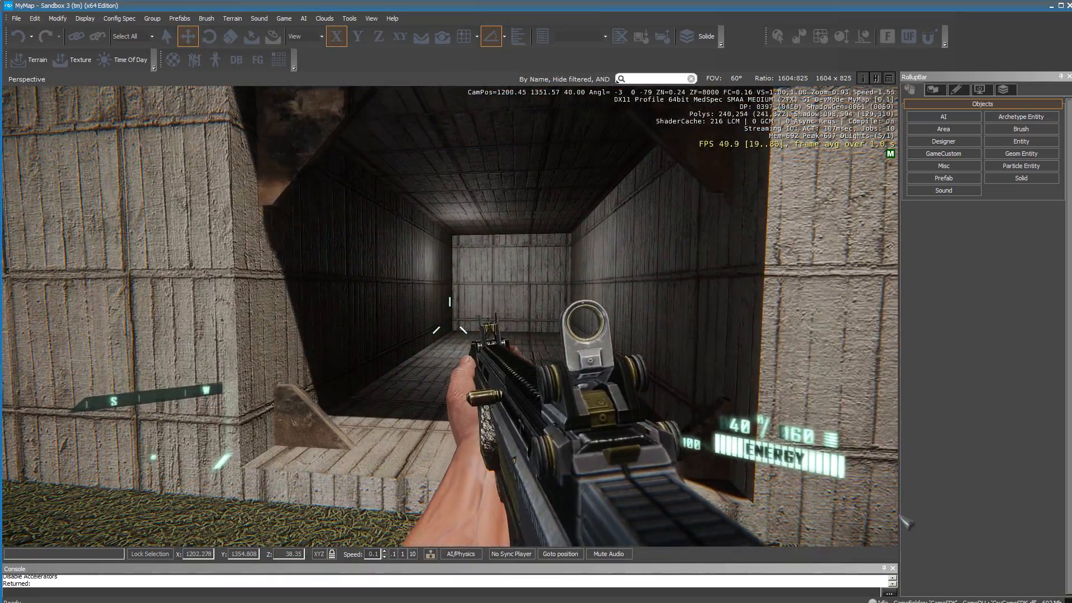
key(s)
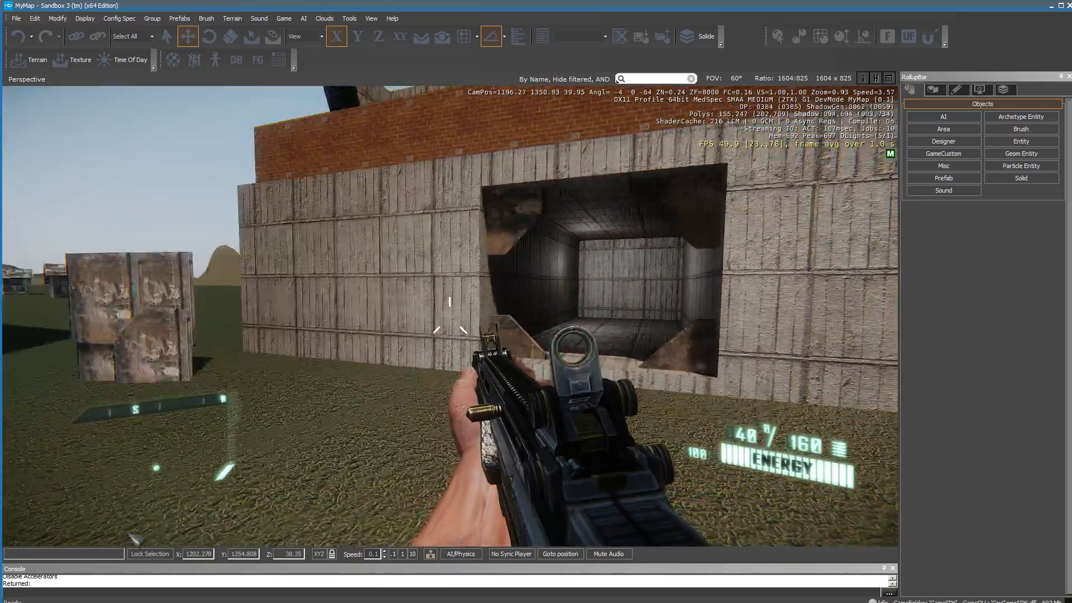
Walk to the freestanding door, use it to test its opening animation, and back away to view it
key(w)
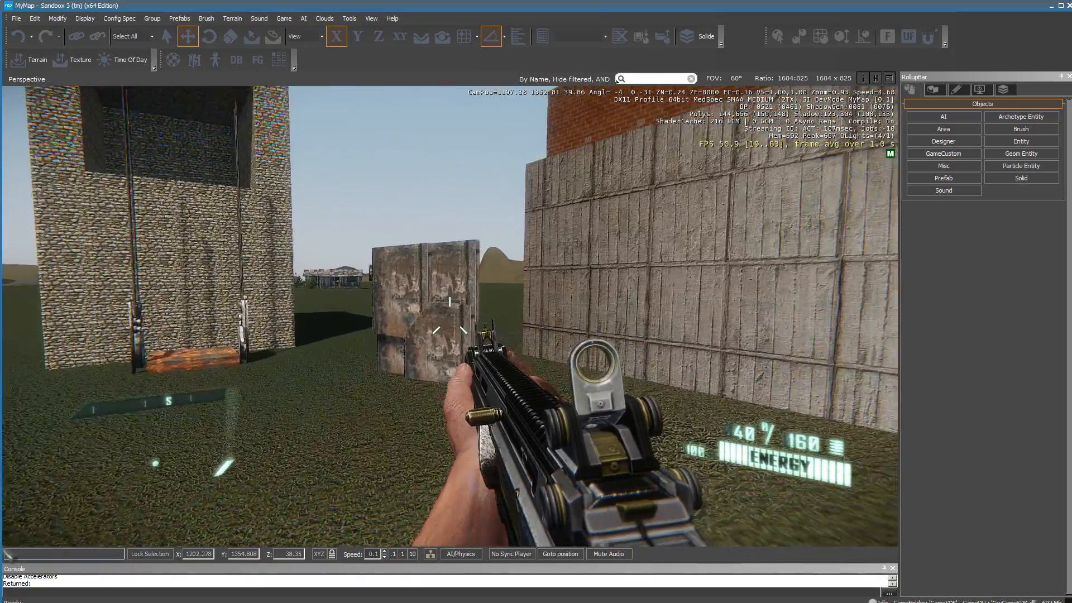
key(w)
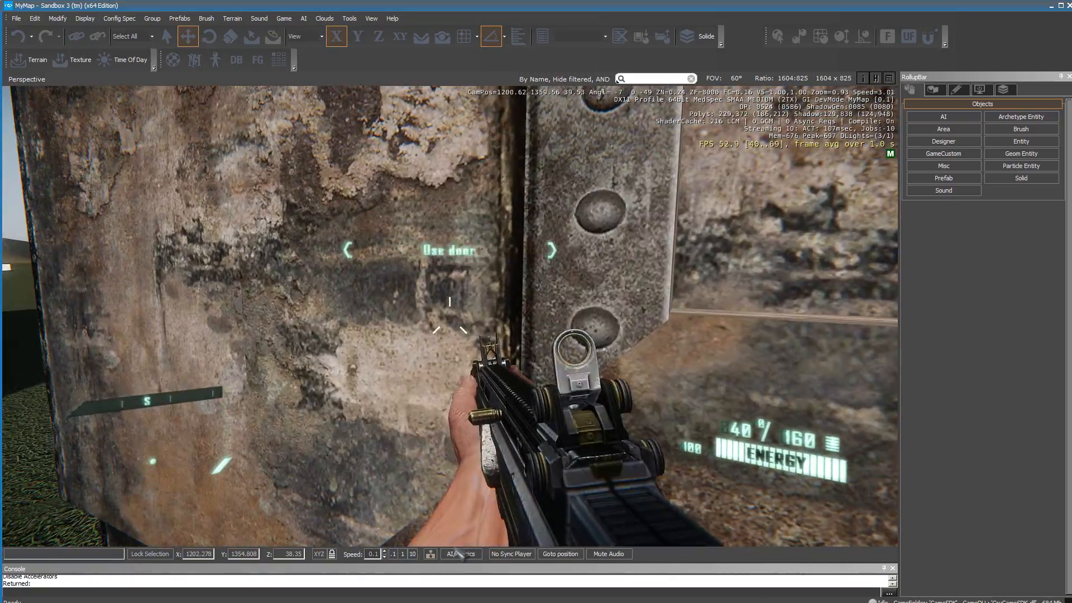
key(f)
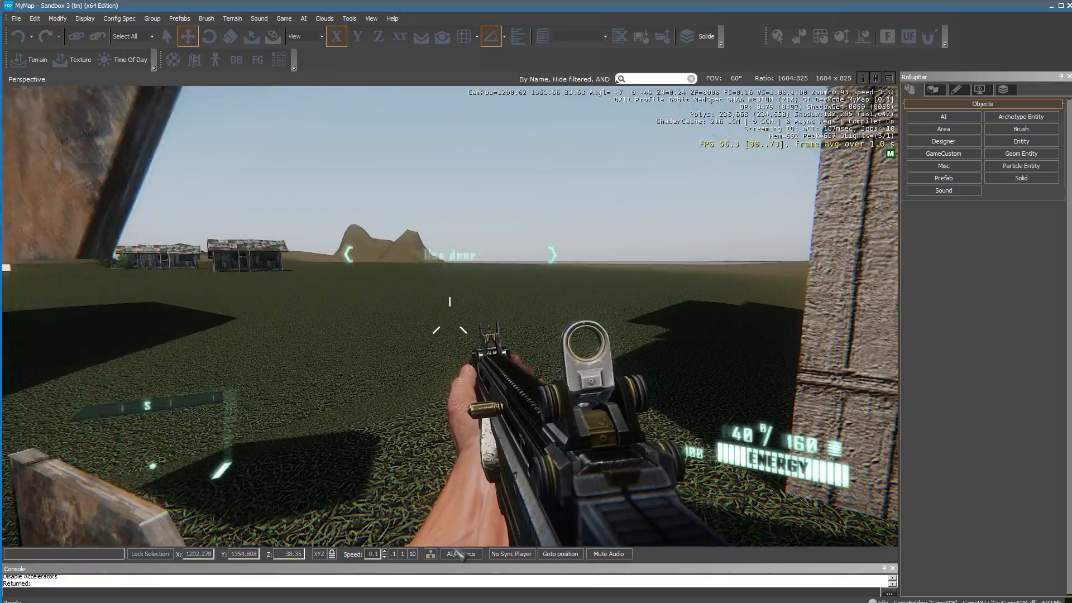
key(s)
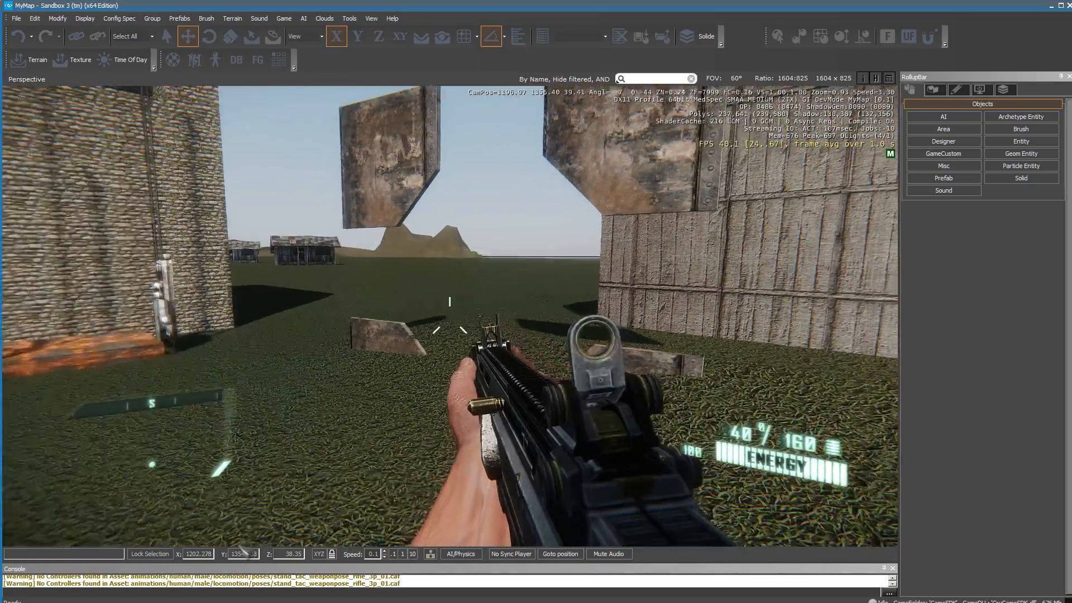
Walk onto the elevator by the stone tower, operate it to test the ride, step into the tower room and leave game mode
key(w)
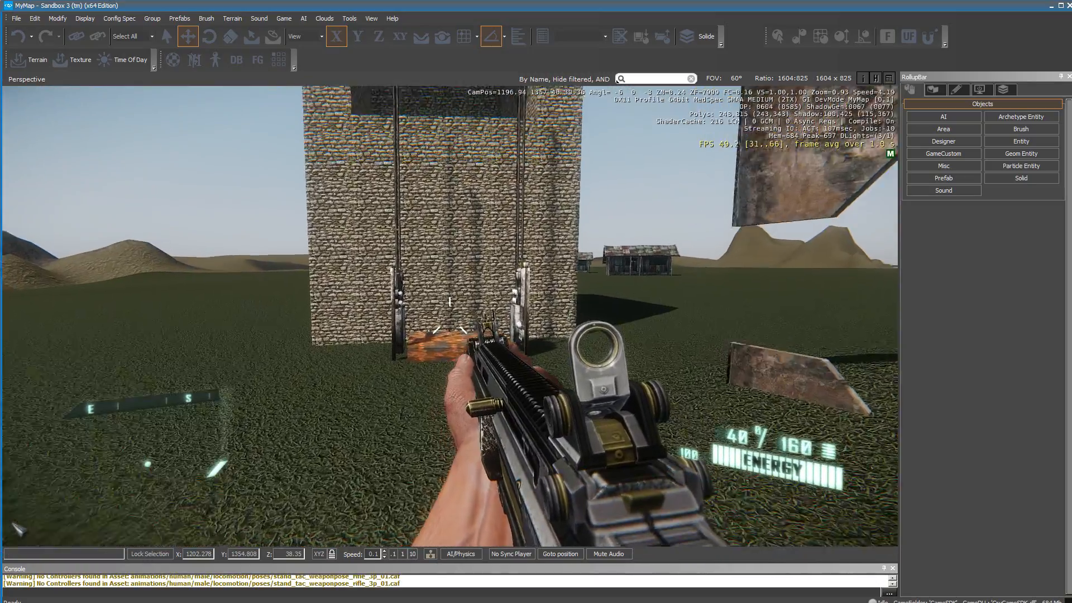
key(w)
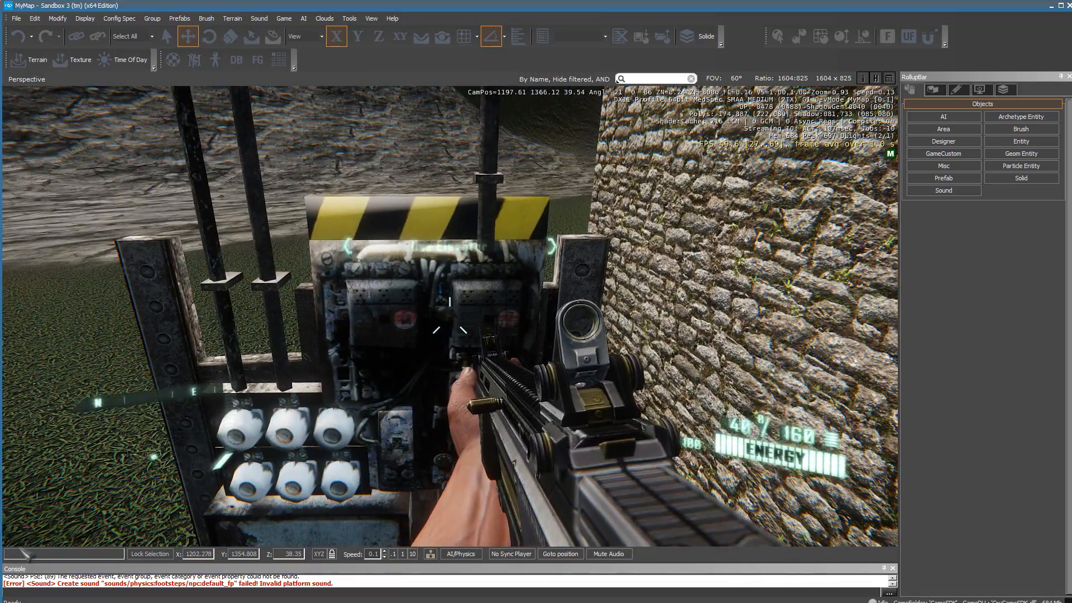
key(f)
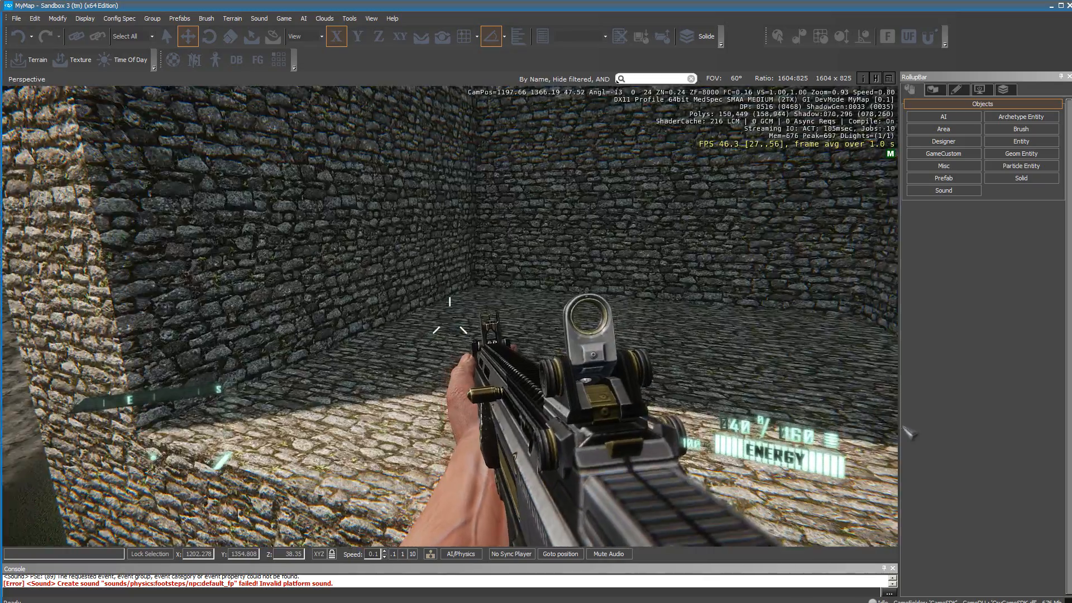
key(w)
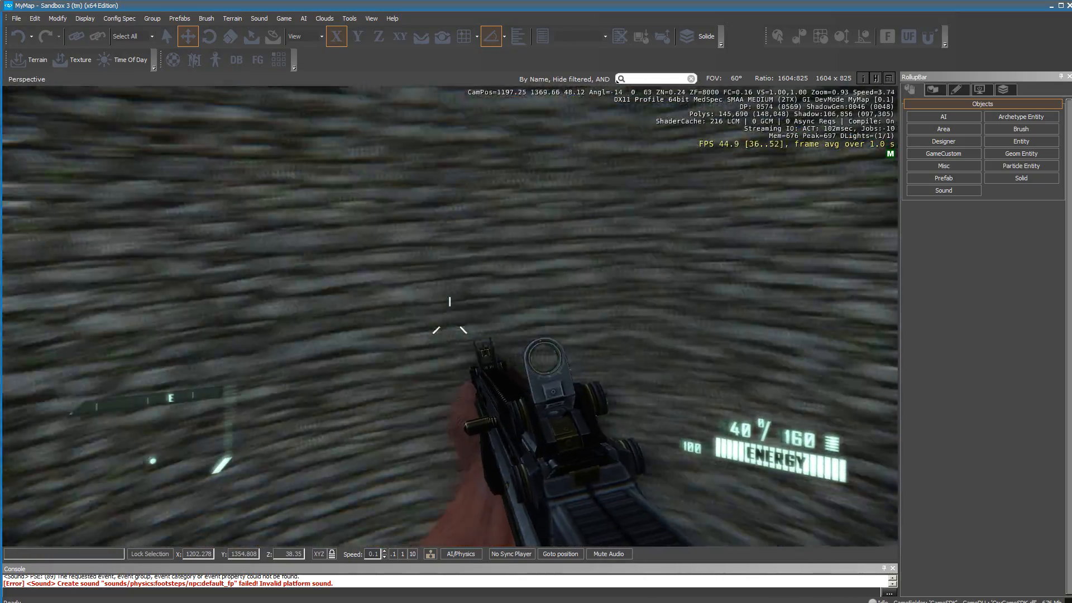
key(Escape)
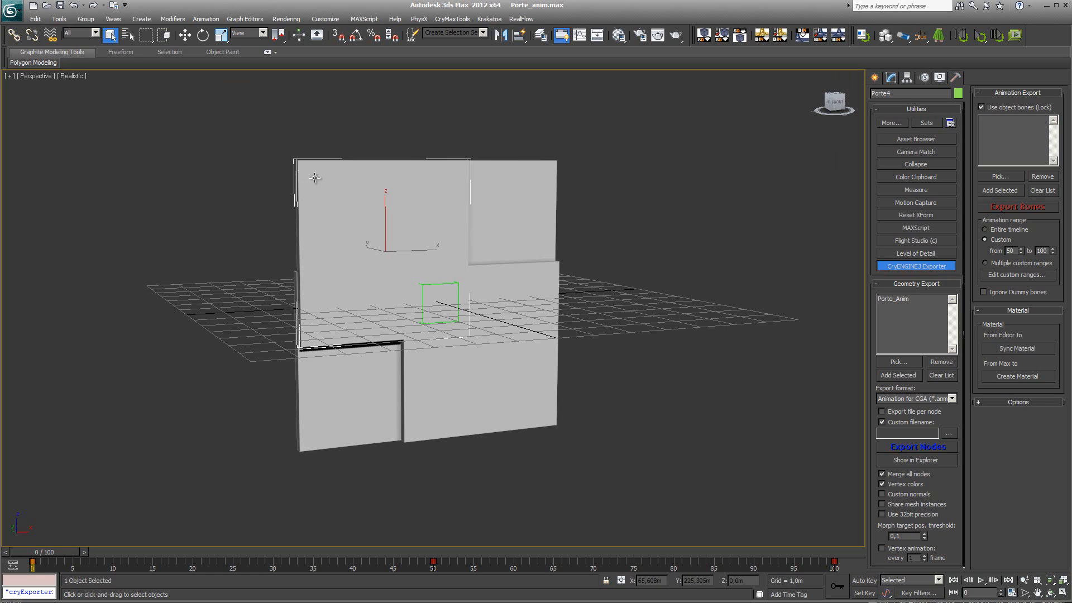
Switch to 3ds Max and inspect the four door panels, Porte1 to Porte4, with their modifier stack displayed
click(514, 175)
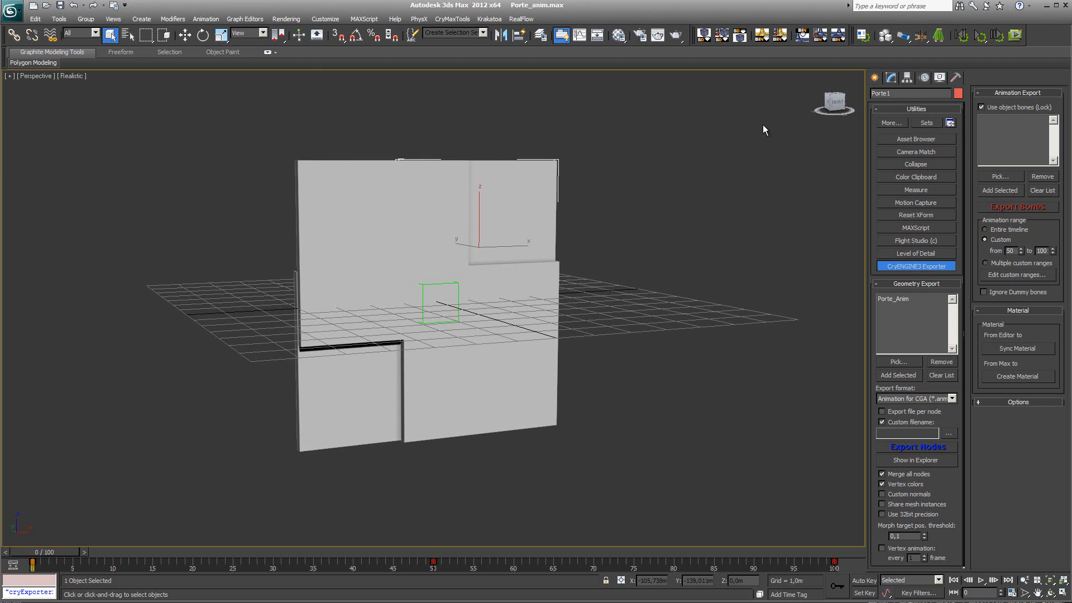
click(891, 77)
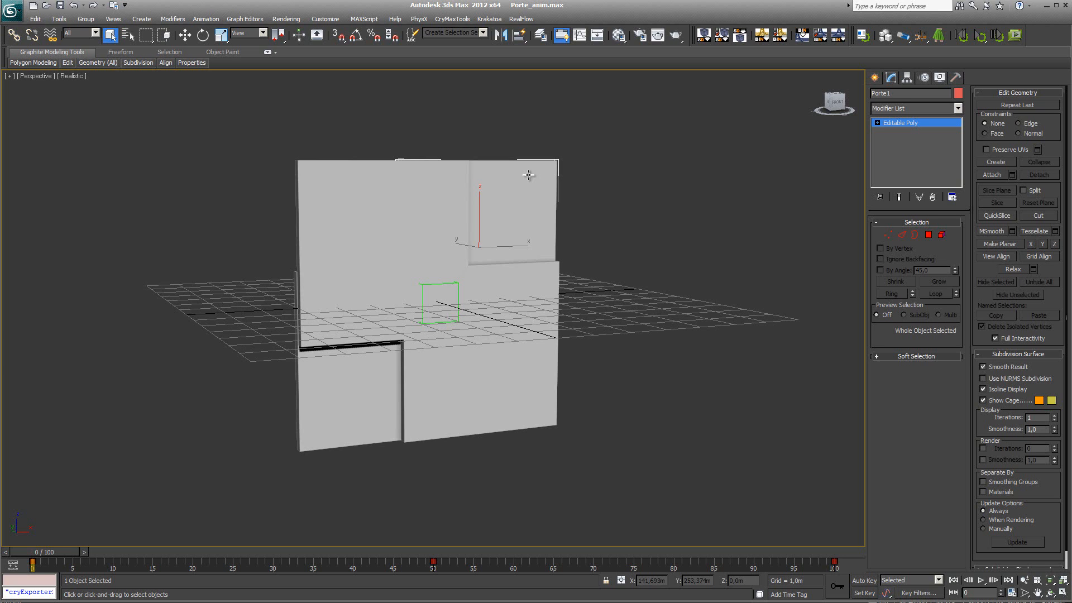
click(542, 384)
click(384, 410)
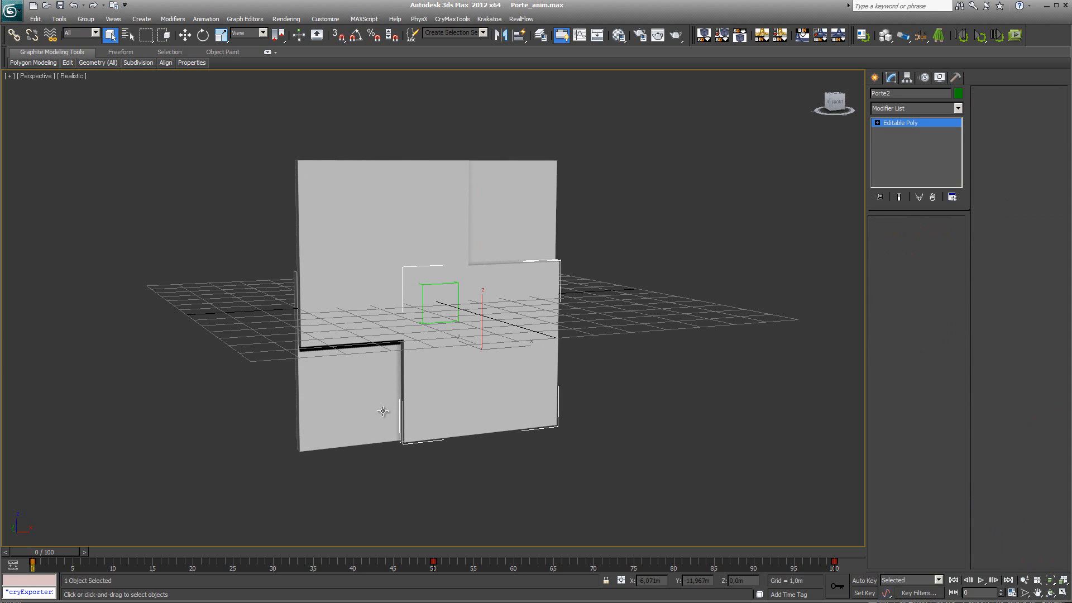
click(350, 224)
Examine the Mat and Proxy sub-materials of the Porte_Mat multi/sub-object material in the Material Editor
click(618, 35)
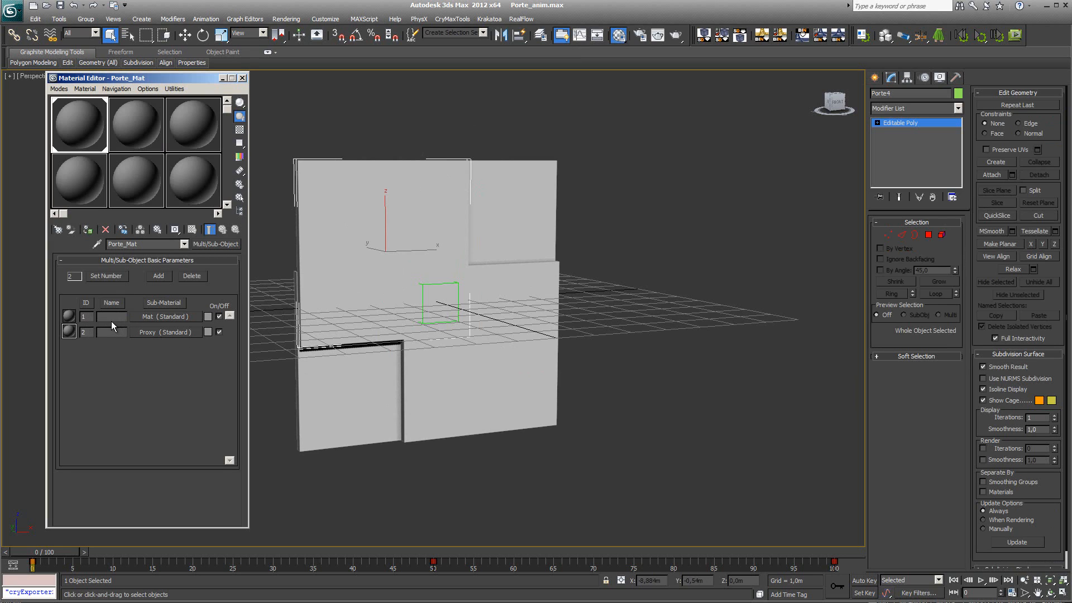
click(169, 316)
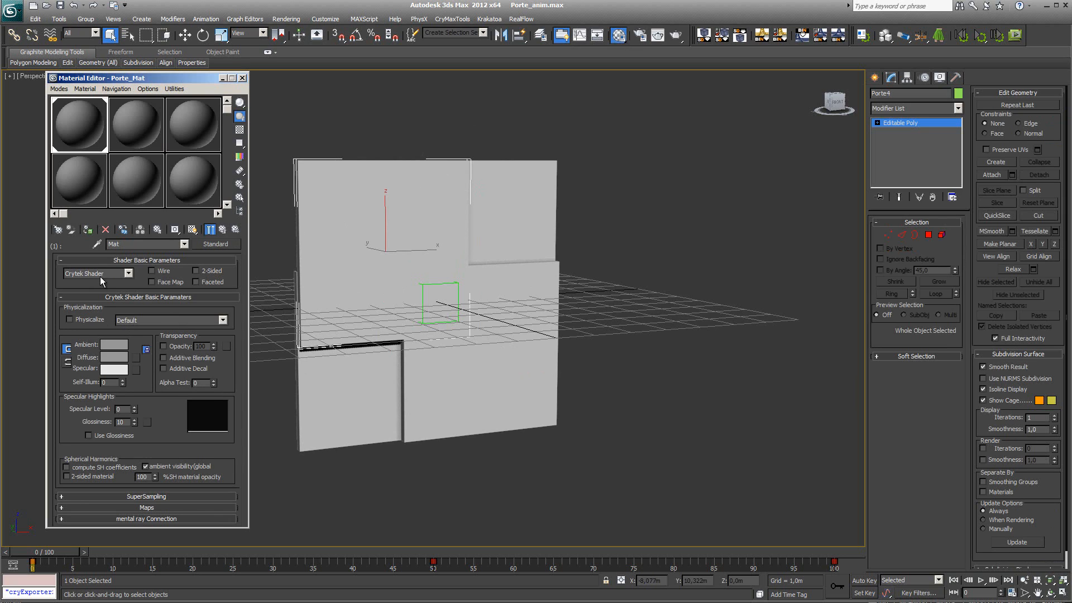
click(222, 230)
click(163, 332)
click(223, 231)
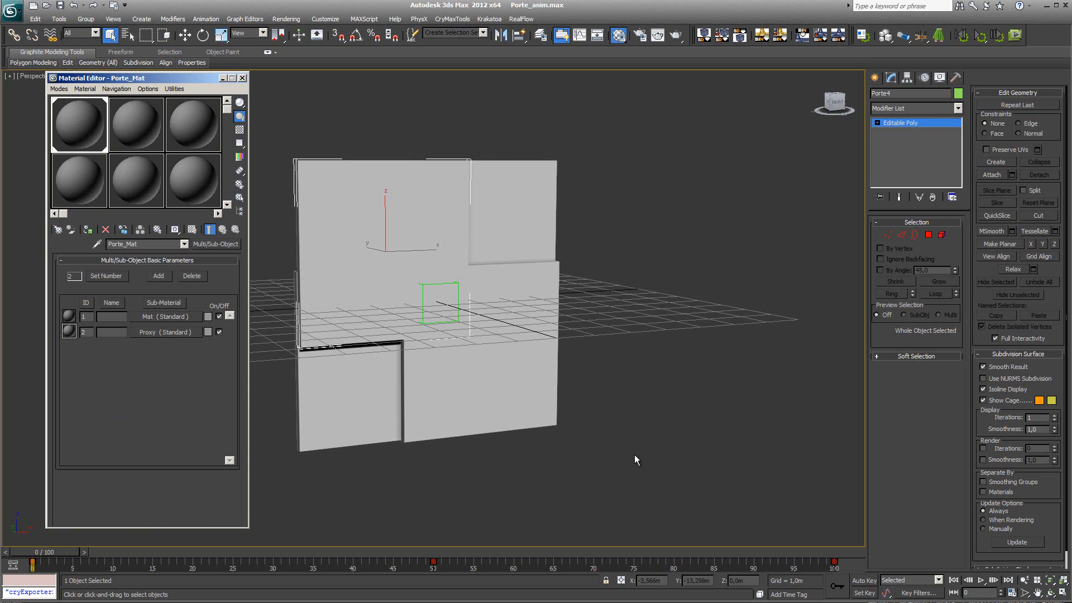
key(m)
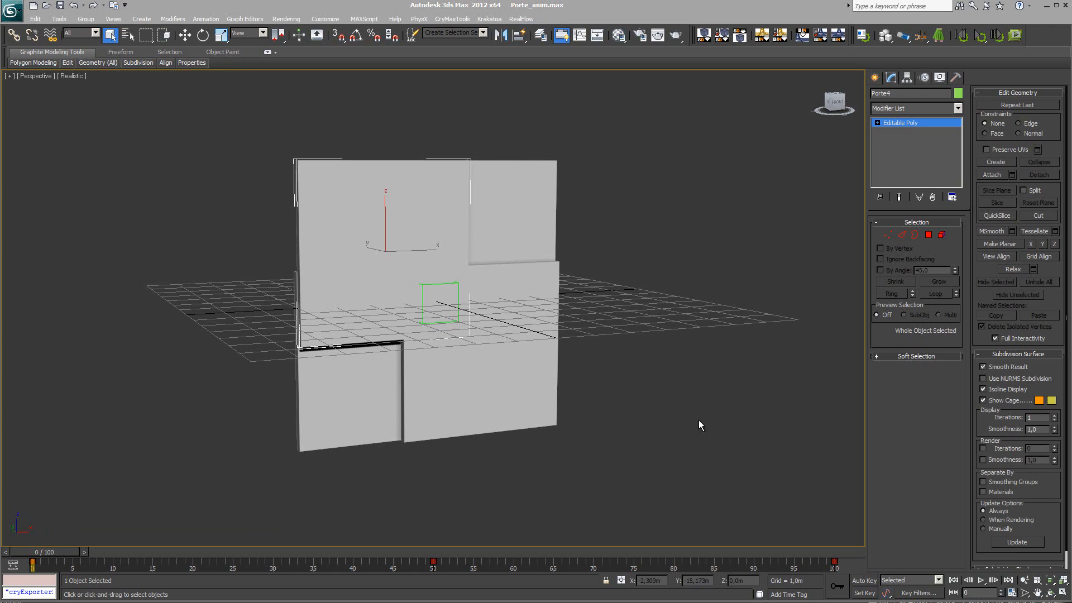
Examine how the door panels are linked to the Porte_Anim dummy in Schematic View, and check the dummy's position coordinates
click(441, 283)
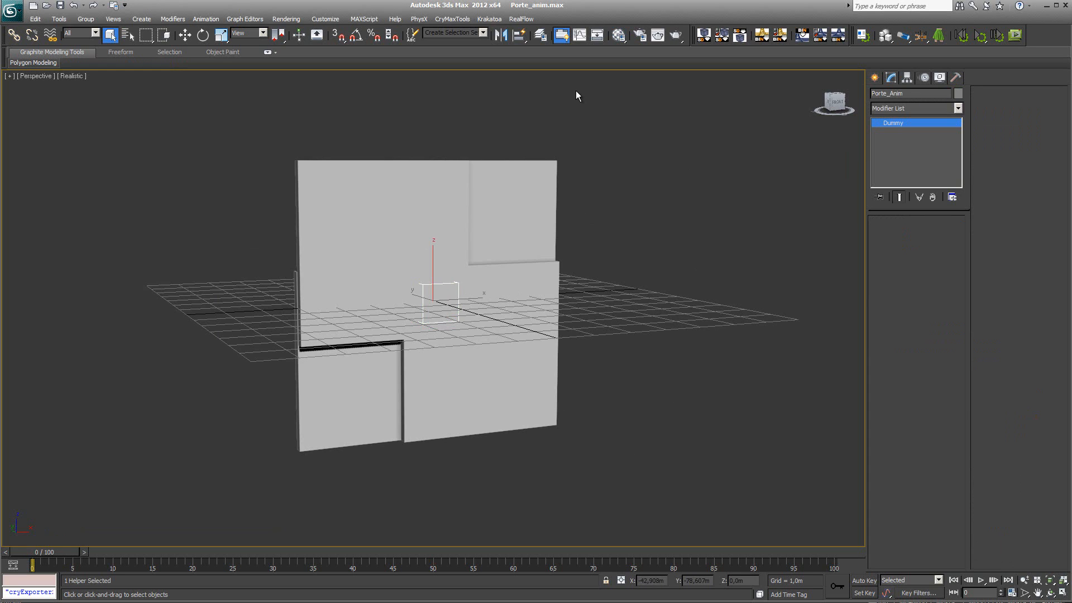
click(597, 35)
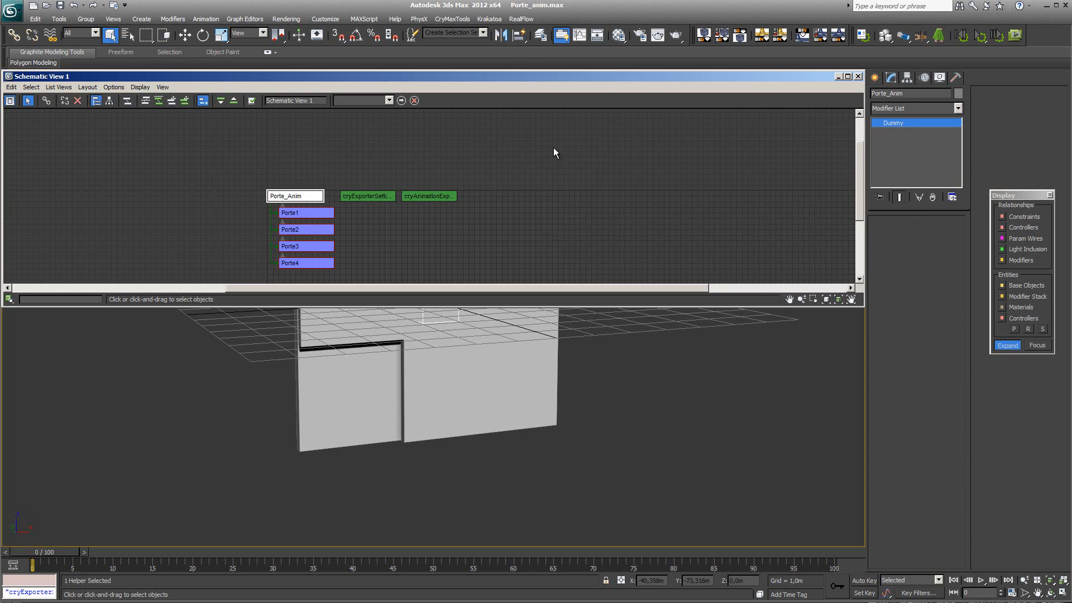
scroll(532, 225, up, 1)
middle_drag(477, 247, 536, 213)
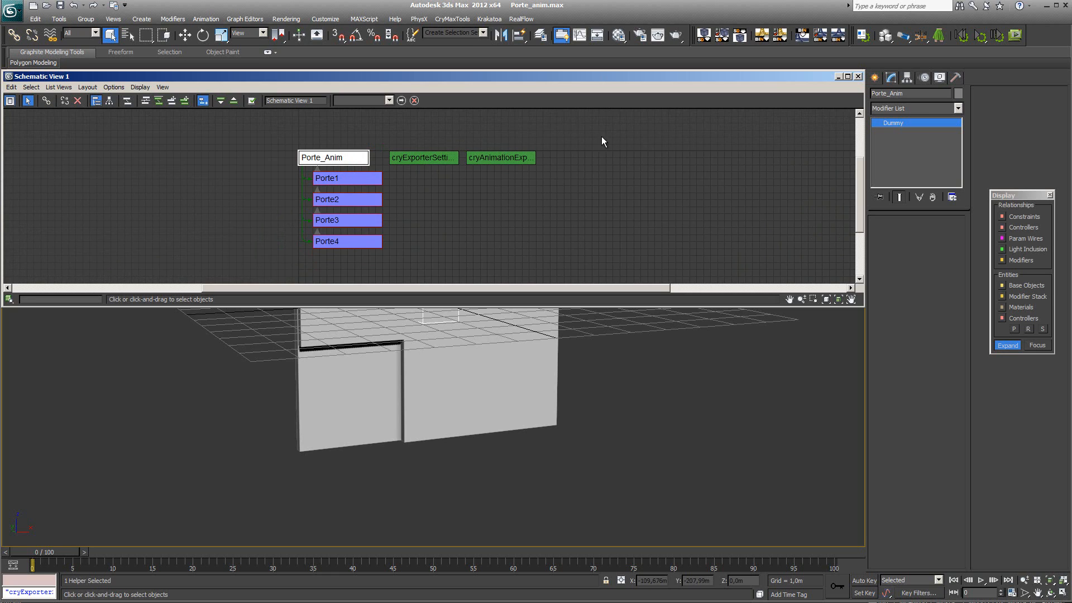
click(858, 76)
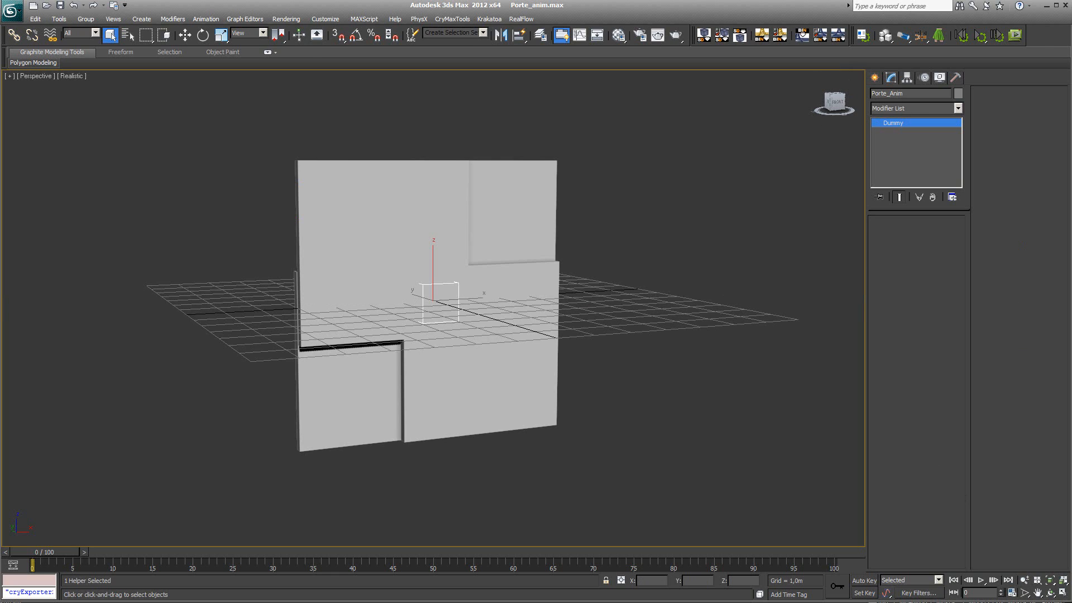
key(w)
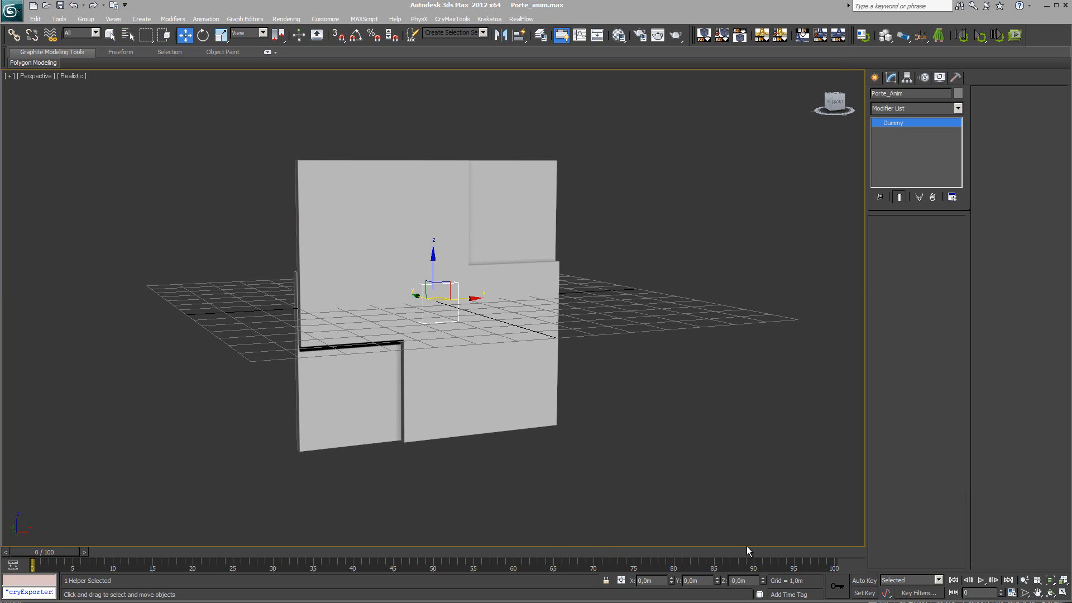
click(741, 483)
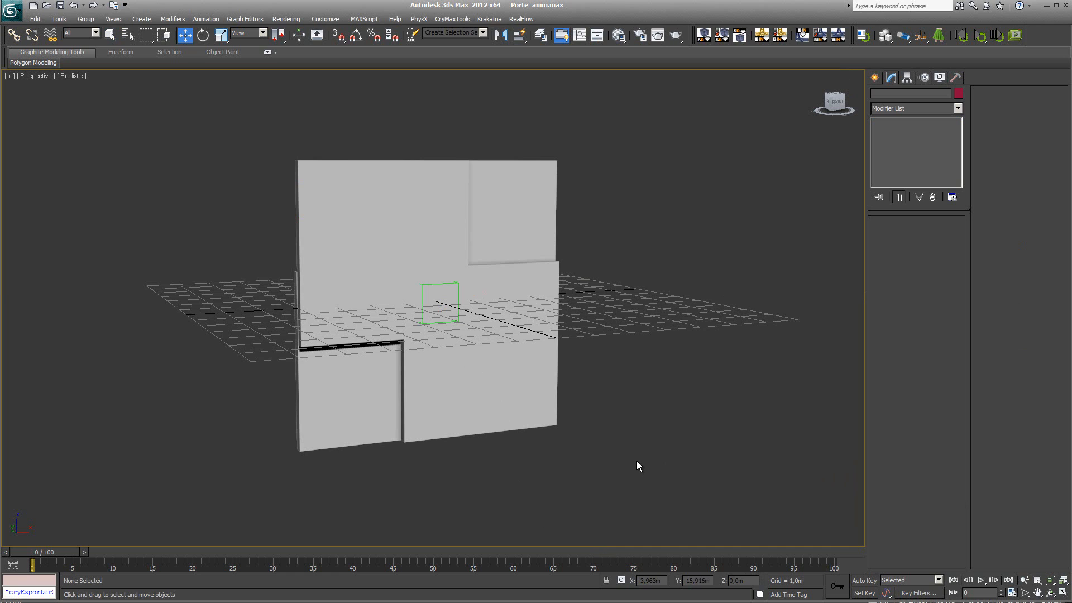
Inspect the position, rotation and scale controllers assigned to each of the four door panels, starting with Porte1
click(524, 181)
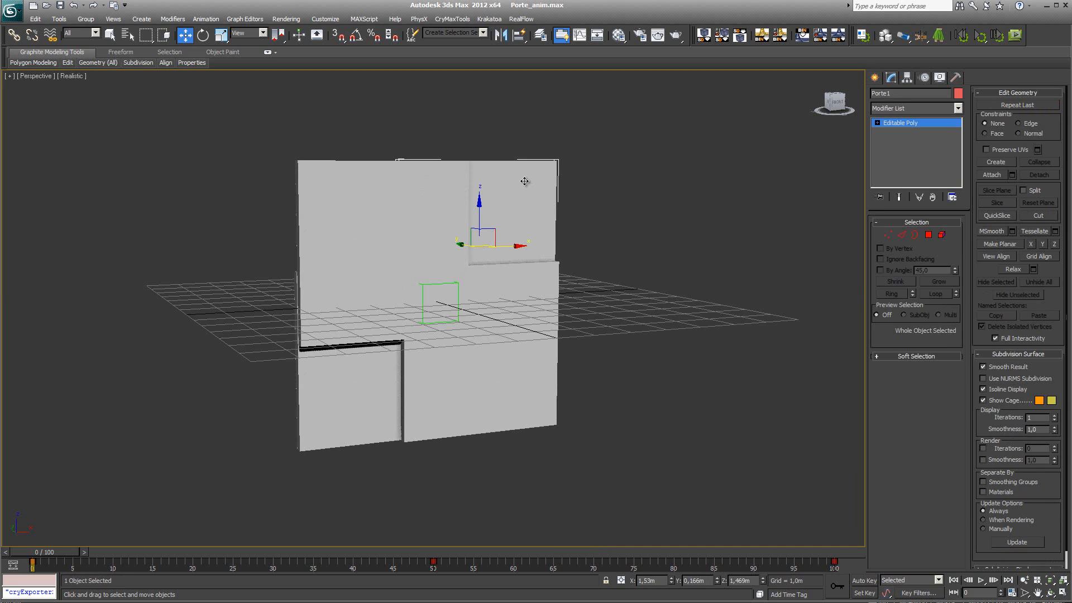
click(907, 79)
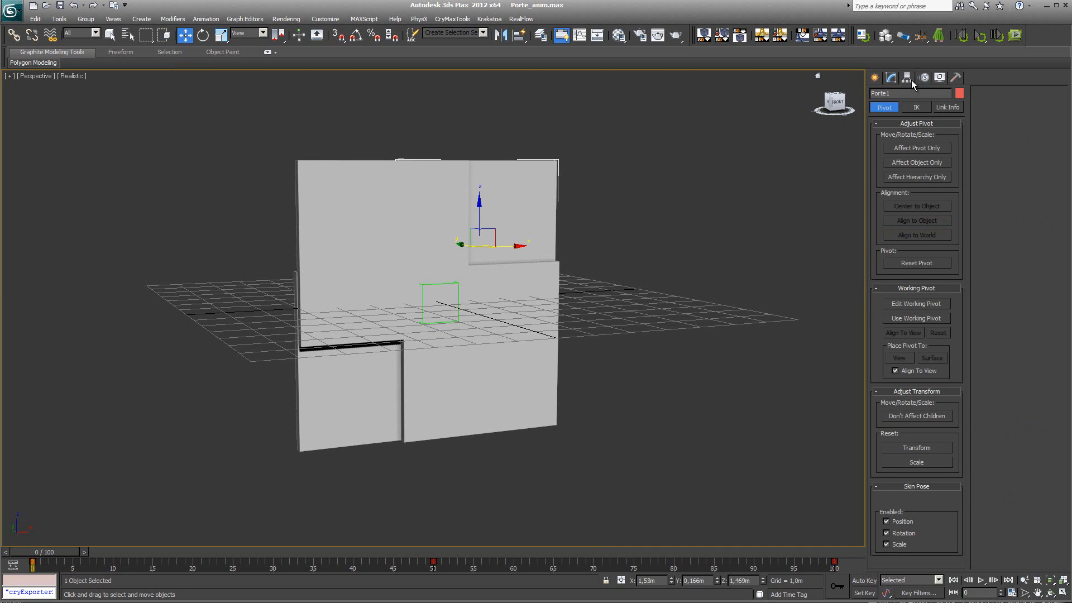
click(925, 78)
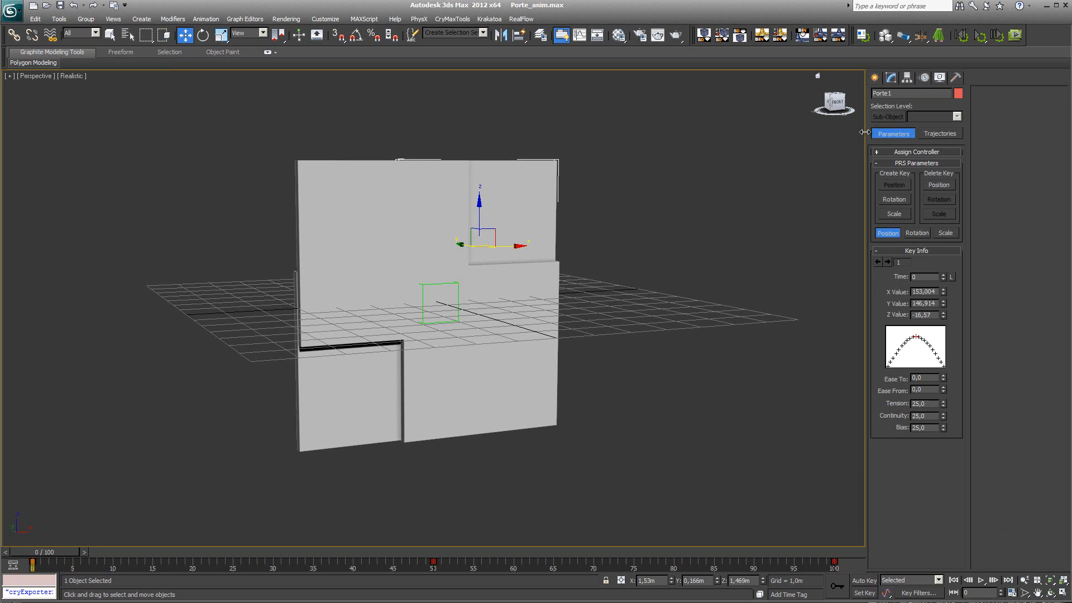
click(876, 152)
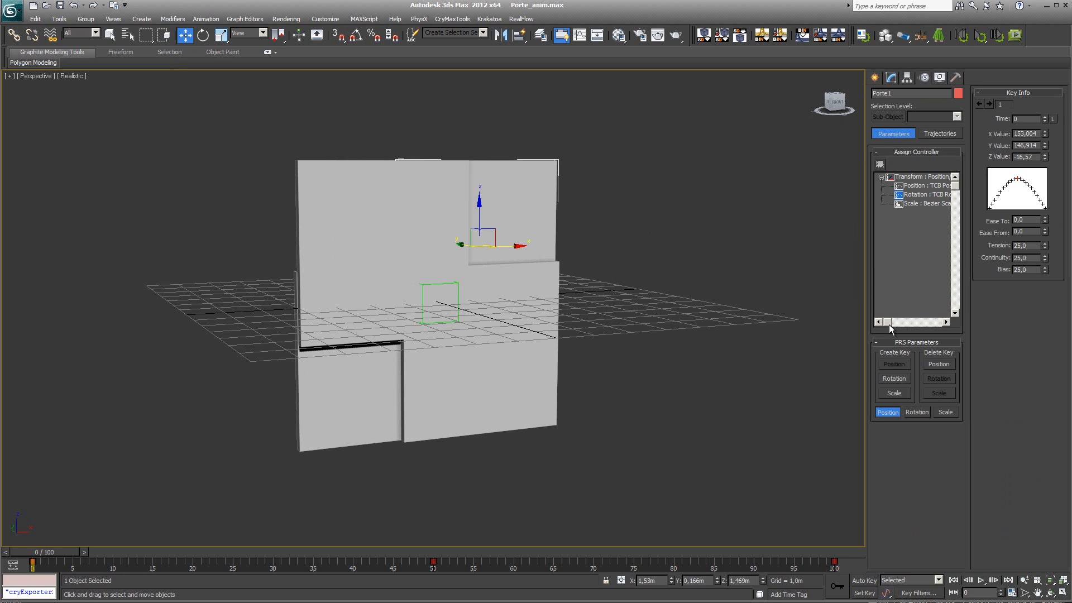
drag(889, 322, 900, 319)
click(532, 389)
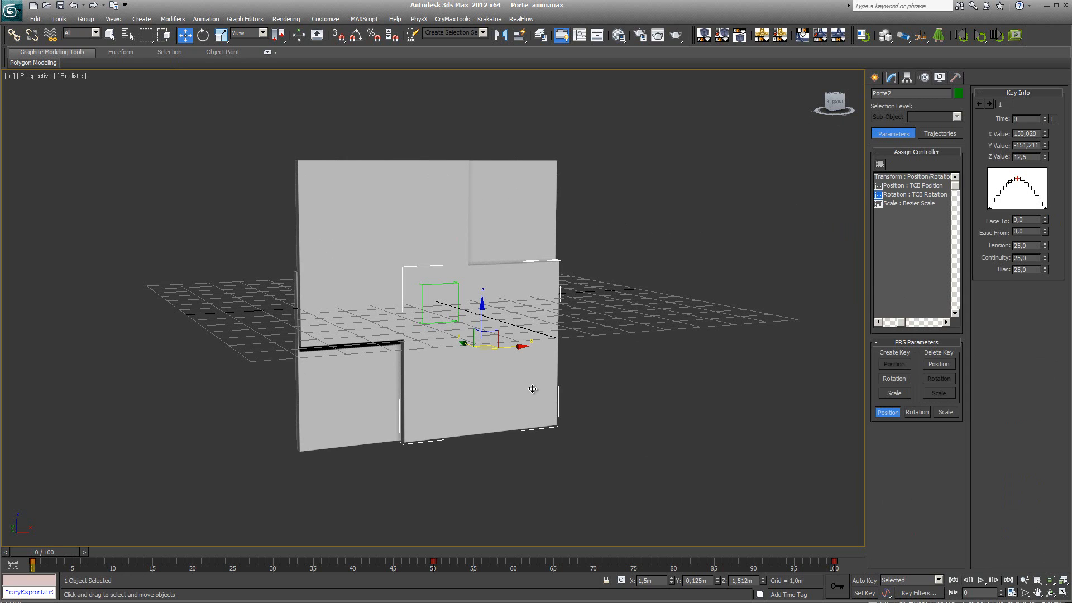
click(316, 176)
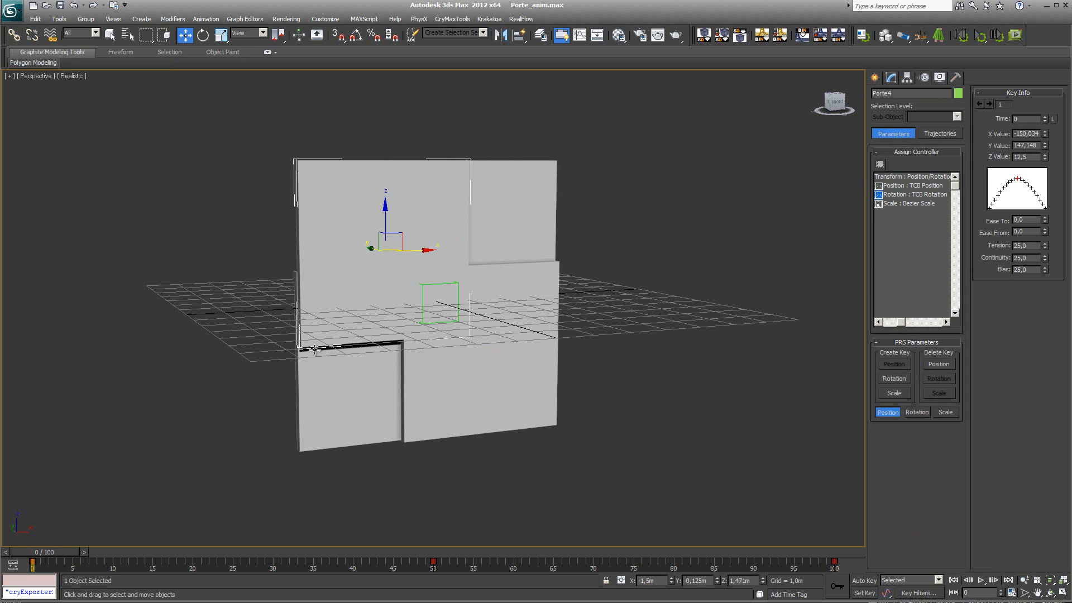
click(326, 403)
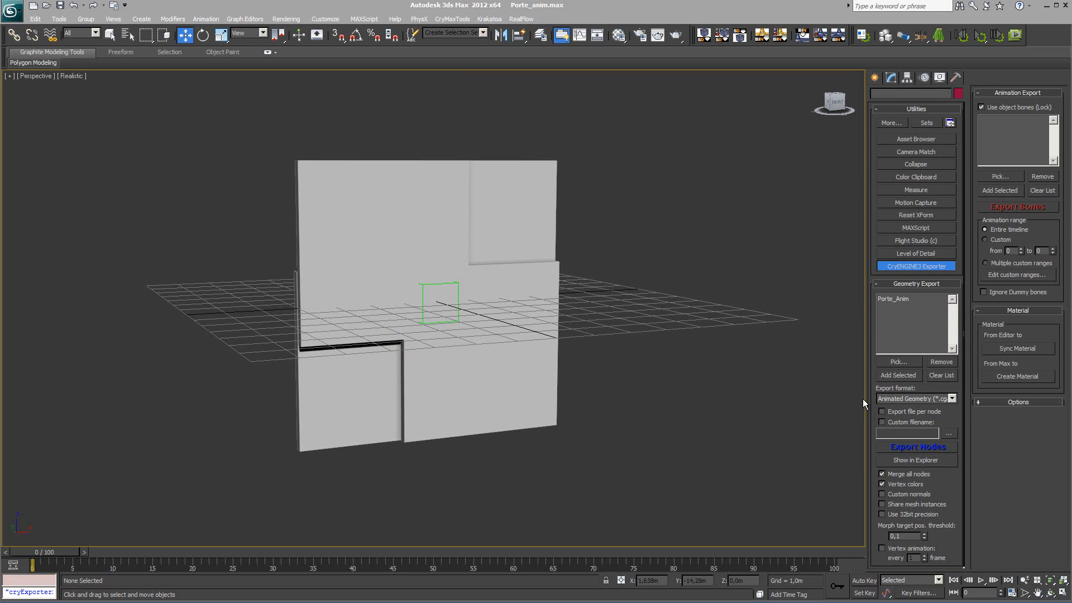
Export the Porte_Anim node with the CryENGINE3 Exporter, using the Animated Geometry export format
click(952, 398)
click(954, 398)
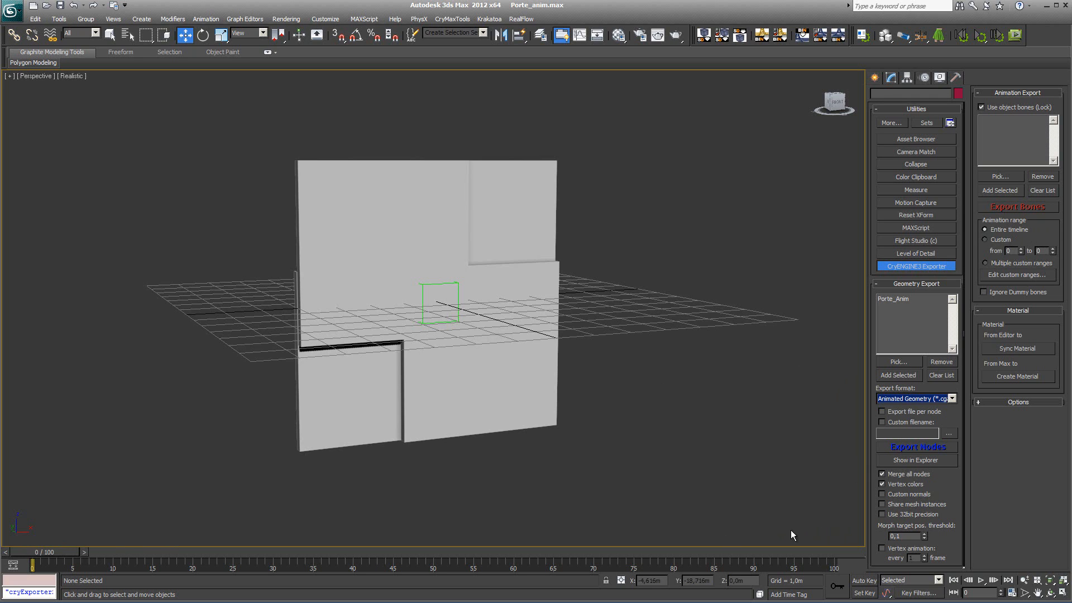
click(928, 450)
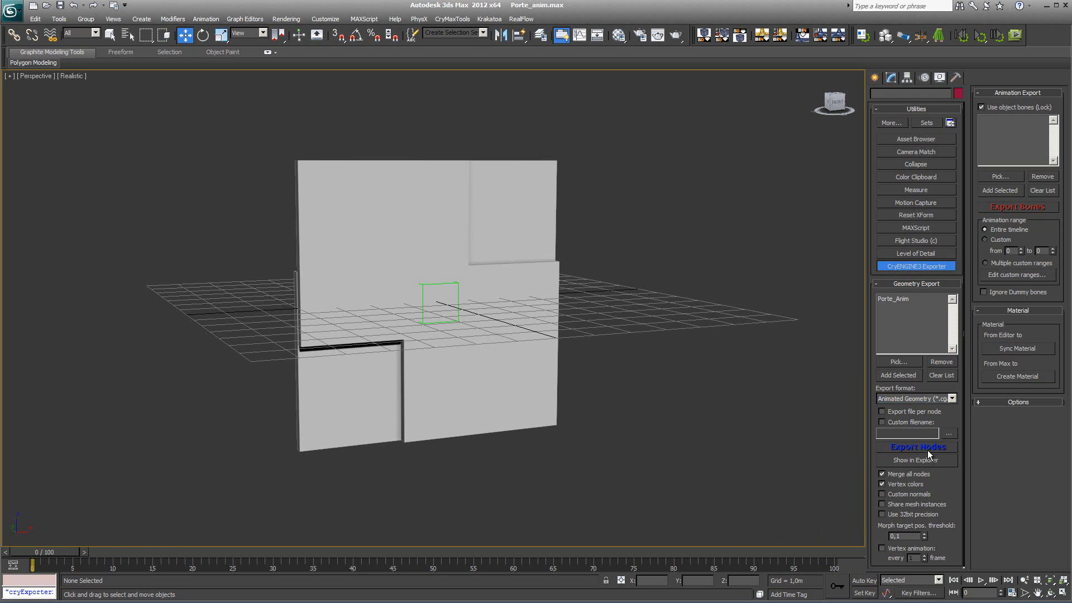
Locate the exported Porte_anim.cga in the MyObjet_Animation folder and check where that folder sits inside GameSDK's MyObjet folder
click(564, 344)
click(921, 460)
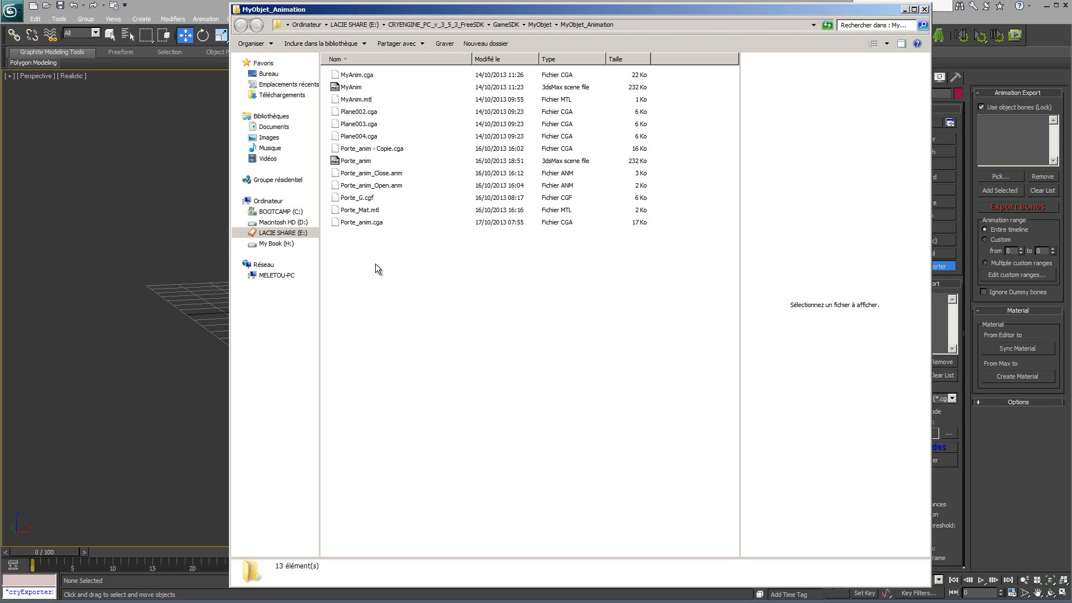
click(368, 225)
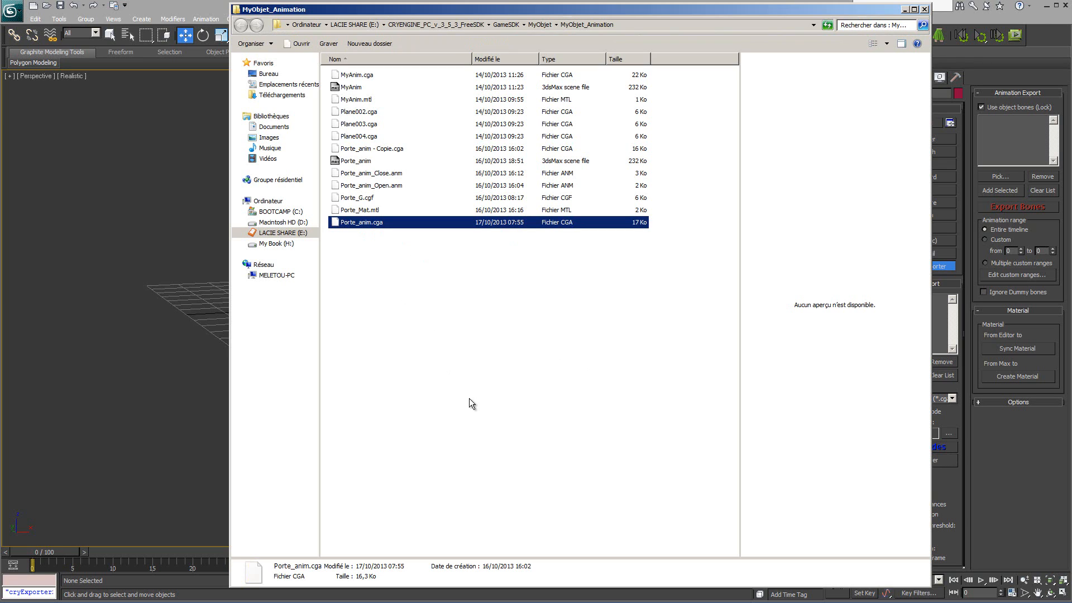
click(539, 25)
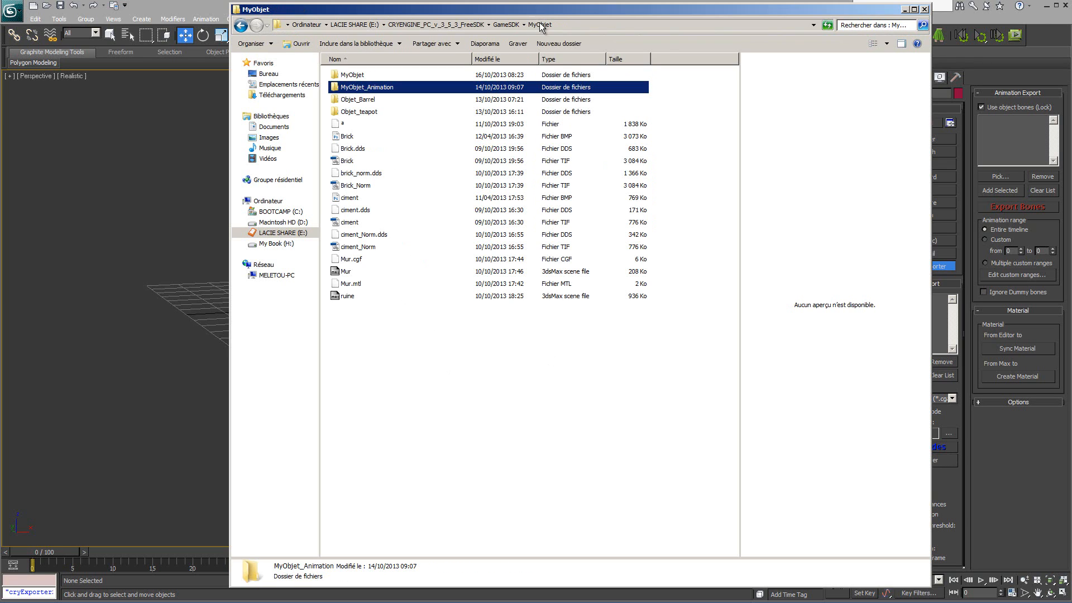
double_click(335, 89)
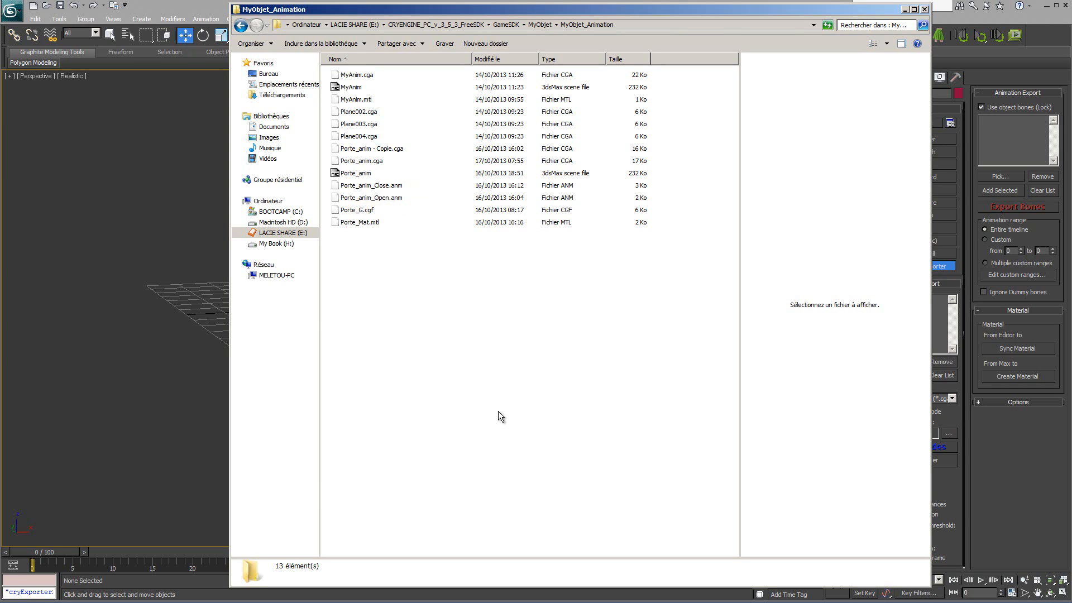
click(924, 9)
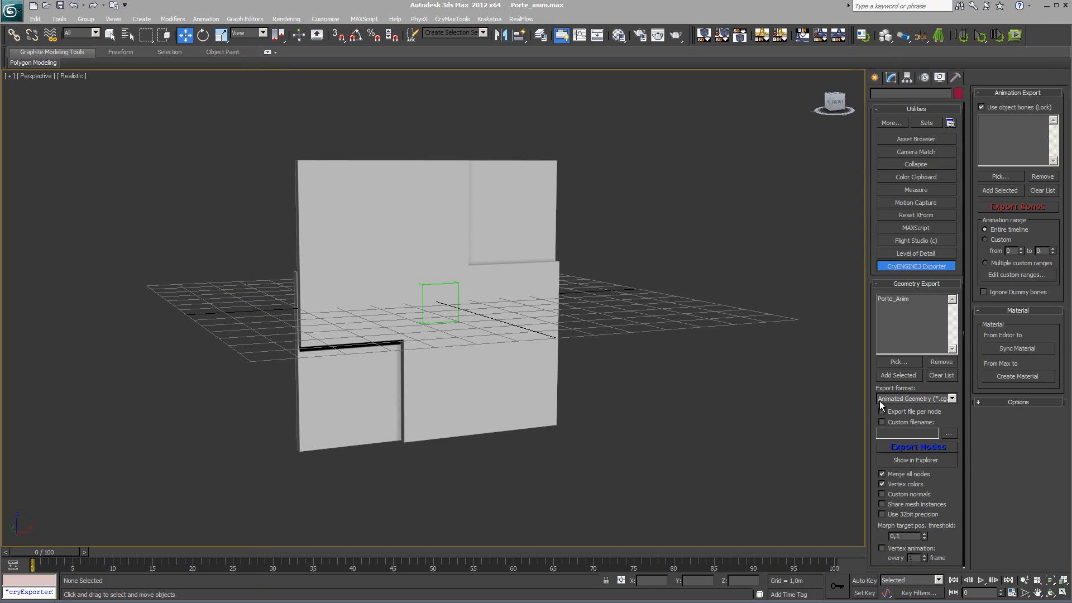
Set the export format to Animation for CGA (*.anm) with a custom animation range from 0 to 50
click(952, 397)
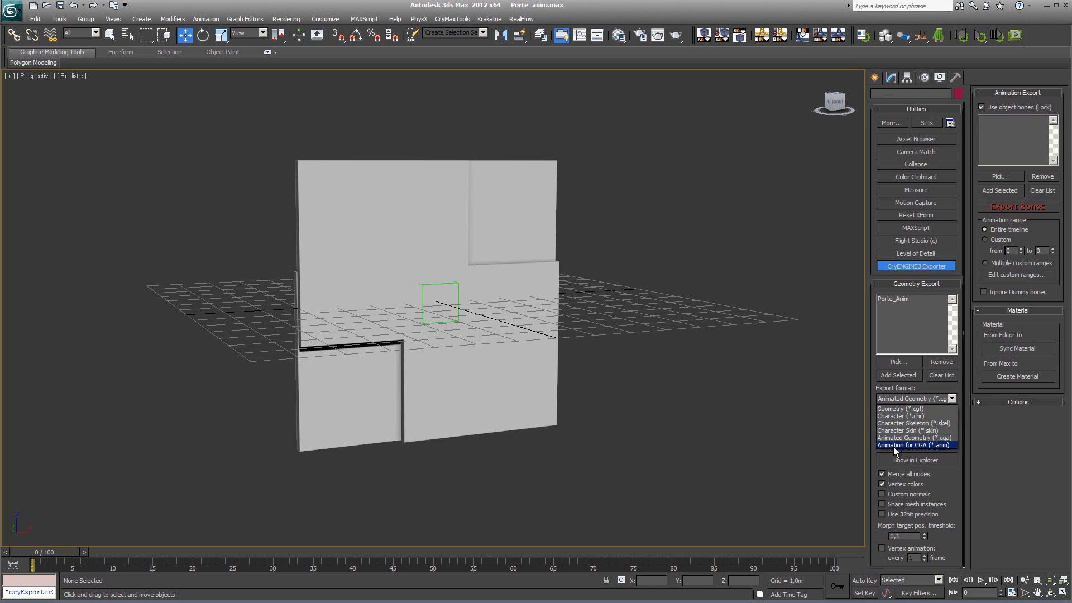
click(936, 445)
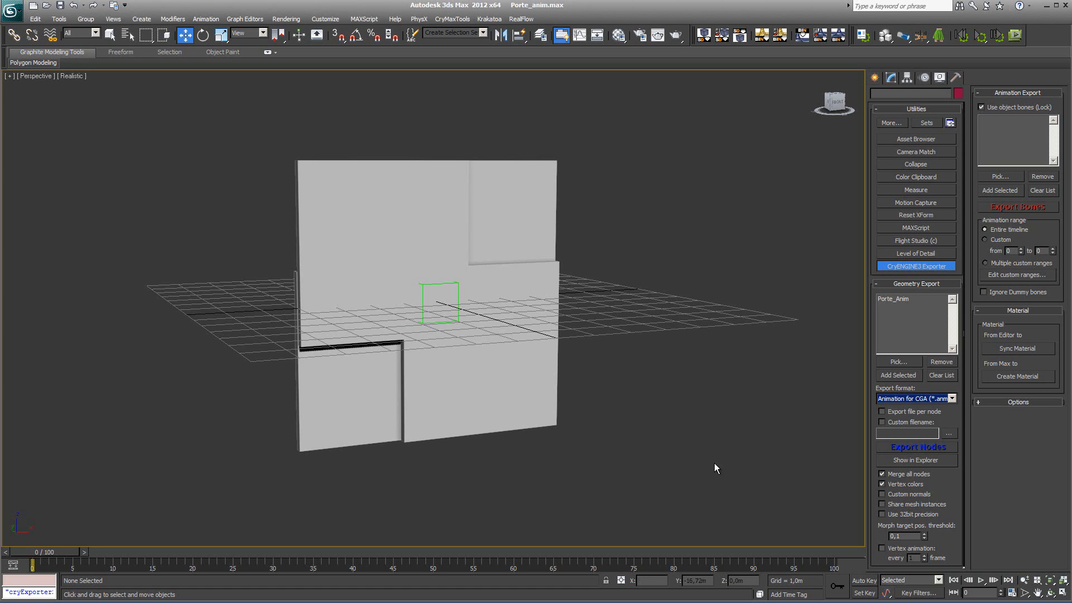
click(986, 240)
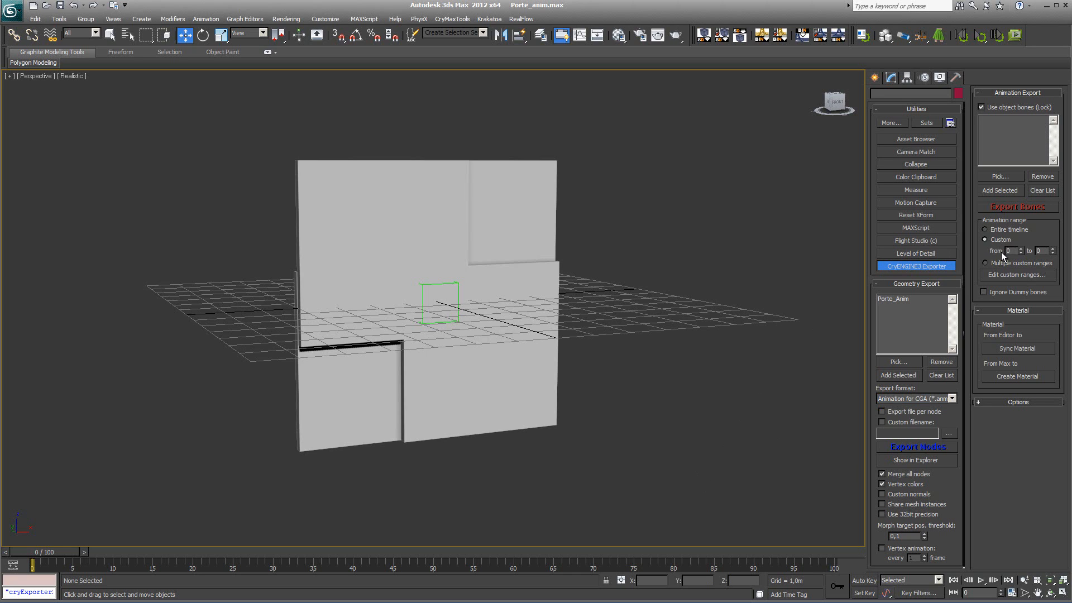
click(1039, 251)
key(Return)
Enable a custom filename for the node export and check the Porte_anim .anm files in the export folder
mouse_move(65, 547)
mouse_down()
mouse_move(480, 565)
mouse_move(430, 551)
mouse_move(451, 543)
mouse_move(166, 507)
mouse_move(63, 524)
mouse_move(205, 540)
mouse_move(450, 530)
mouse_move(44, 550)
mouse_up()
key(w)
drag(1071, 71, 570, 6)
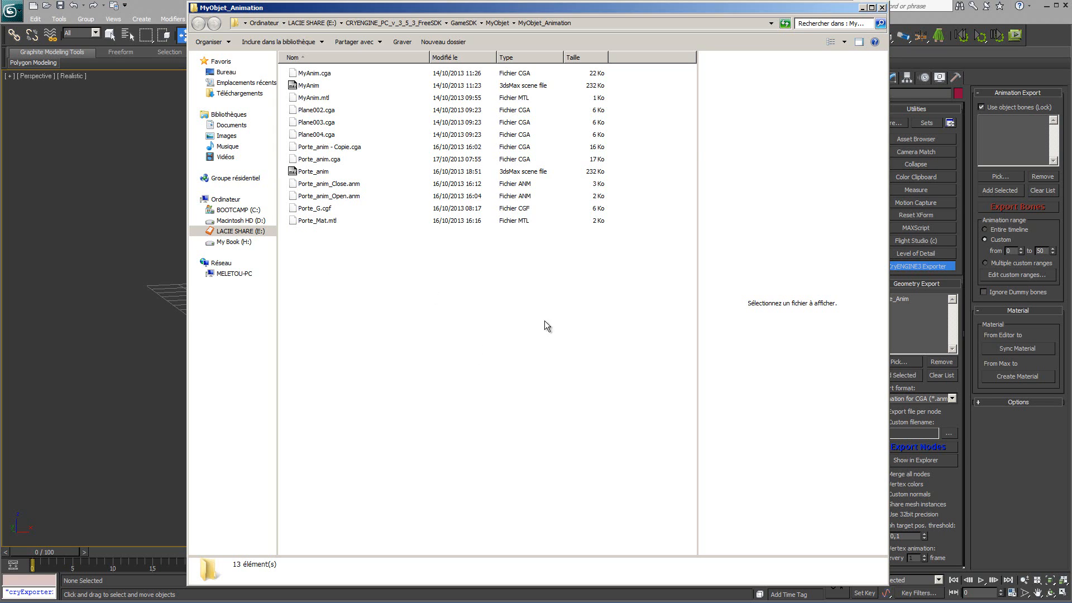
click(882, 8)
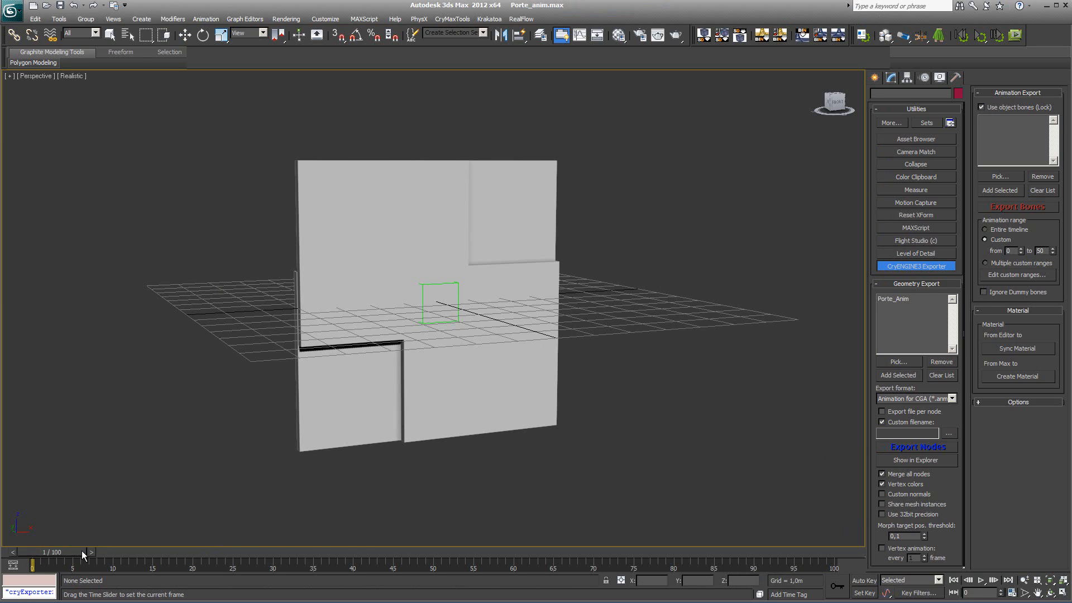
Scrub the door animation to frame 50, and start the custom export range at frame 50 with a new end frame
drag(44, 552, 432, 550)
key(w)
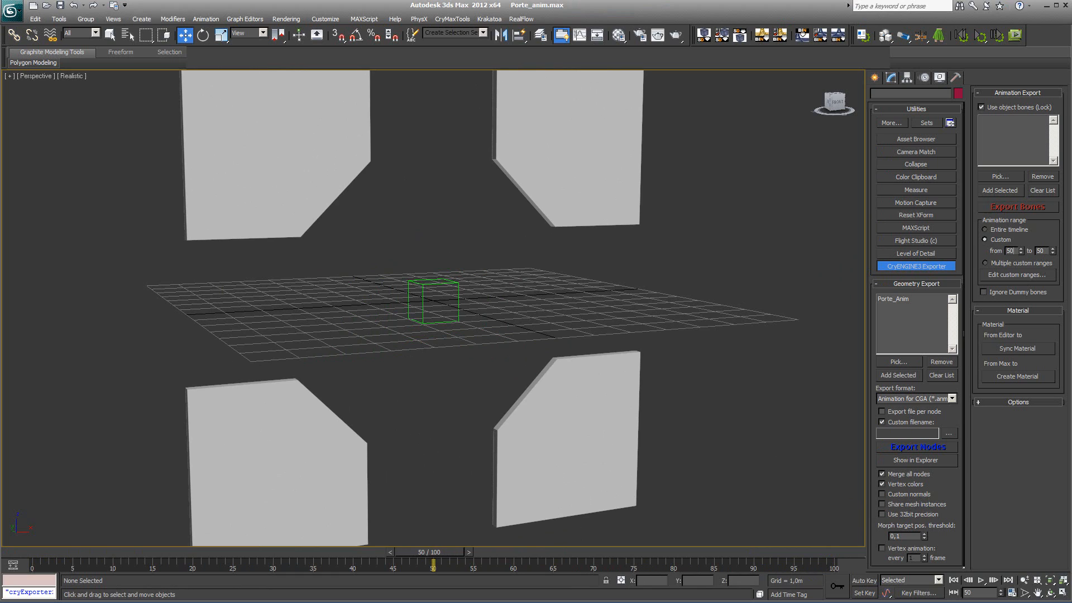
drag(1048, 251, 1036, 250)
text(1)
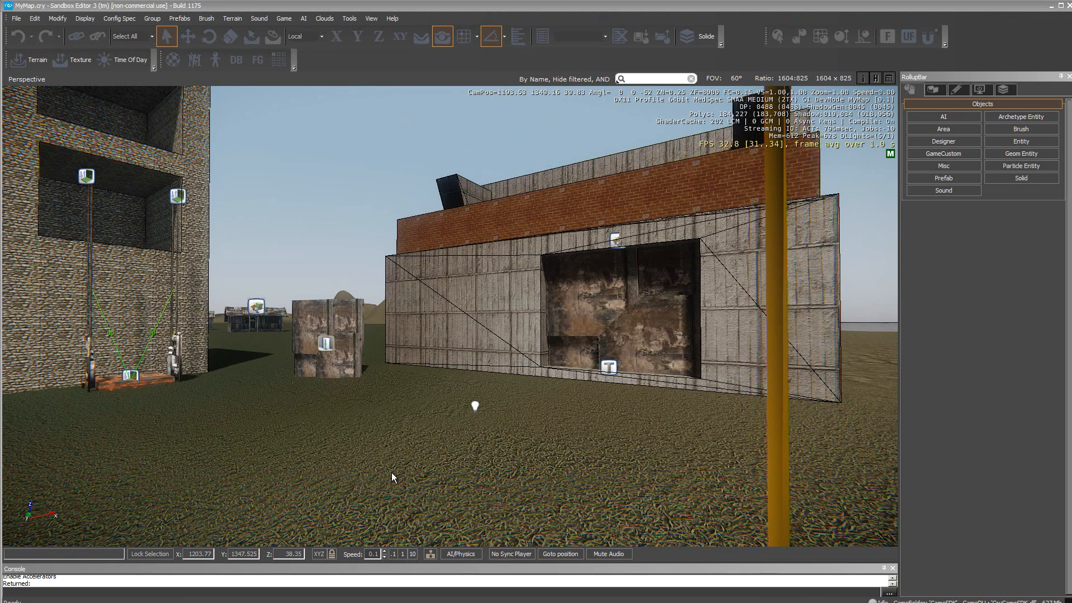
Switch to the CryENGINE Sandbox and select the proximity trigger at the building's door to examine its zone and properties
right_drag(384, 461, 386, 461)
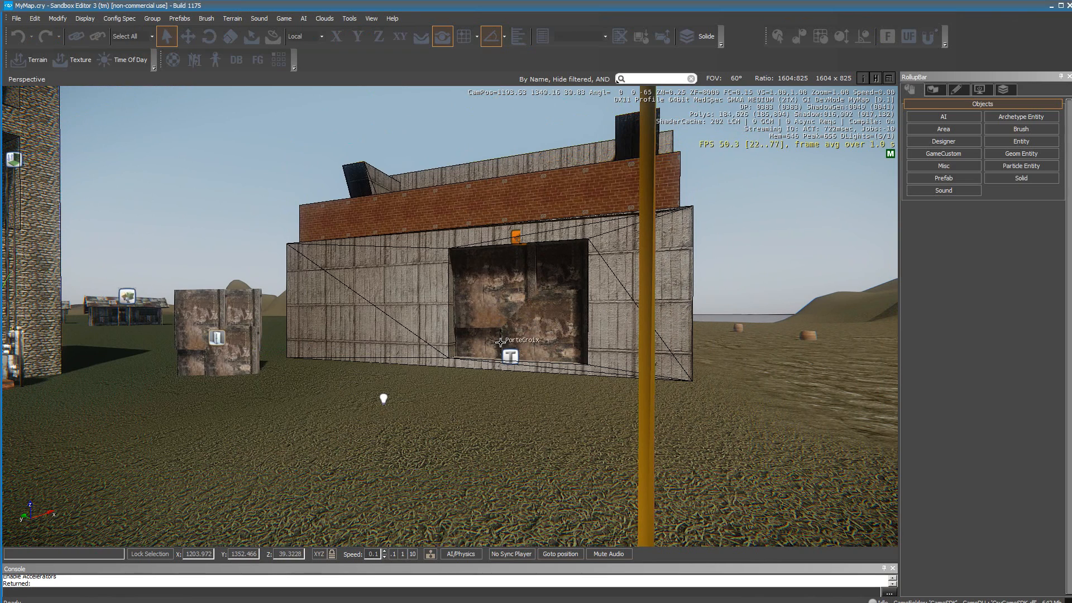
click(514, 358)
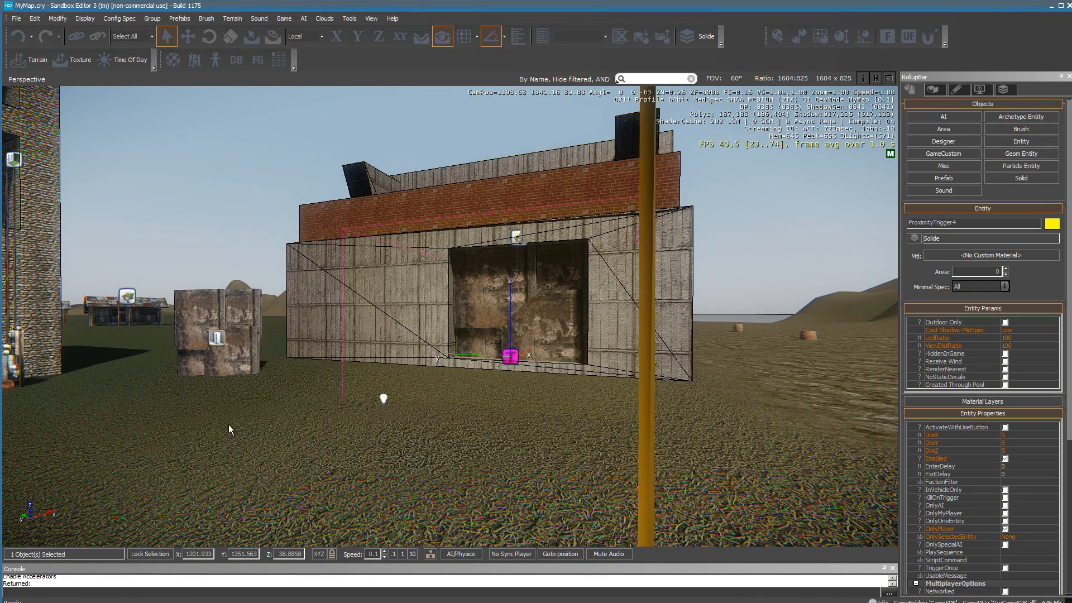
right_drag(230, 425, 230, 427)
scroll(230, 423, down, 3)
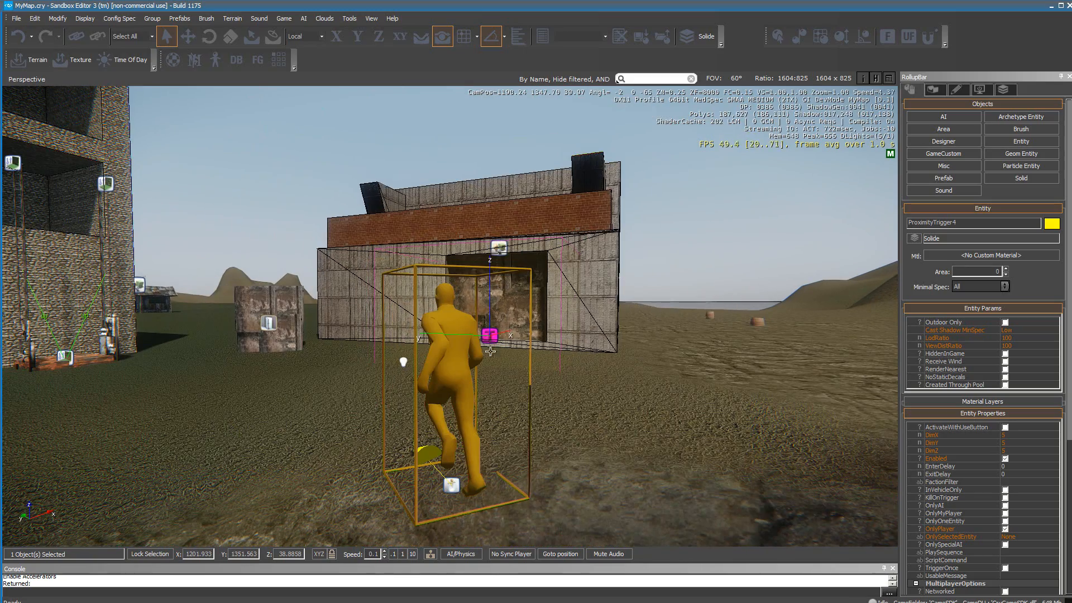
scroll(269, 427, up, 3)
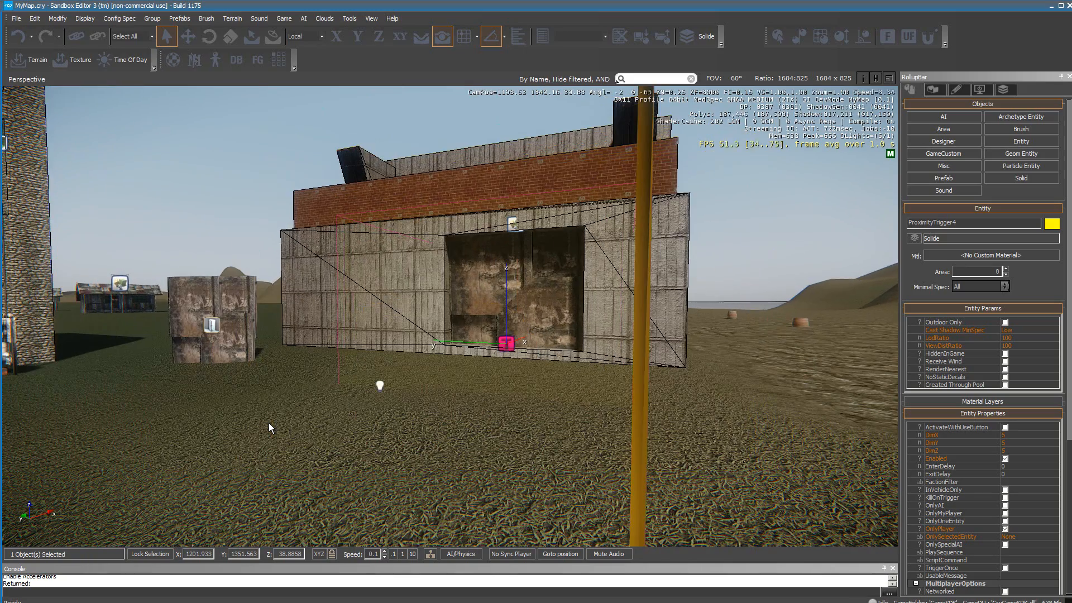
scroll(269, 423, up, 1)
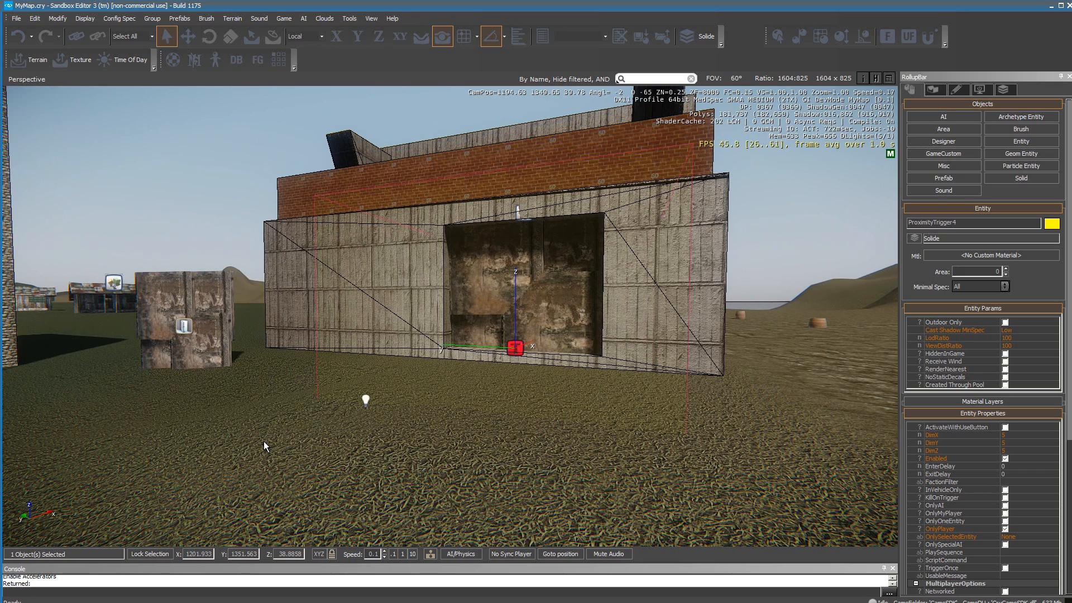
Select the PorteCroix door entity, check its Porte_anim geometry, and open its flow graph
click(542, 287)
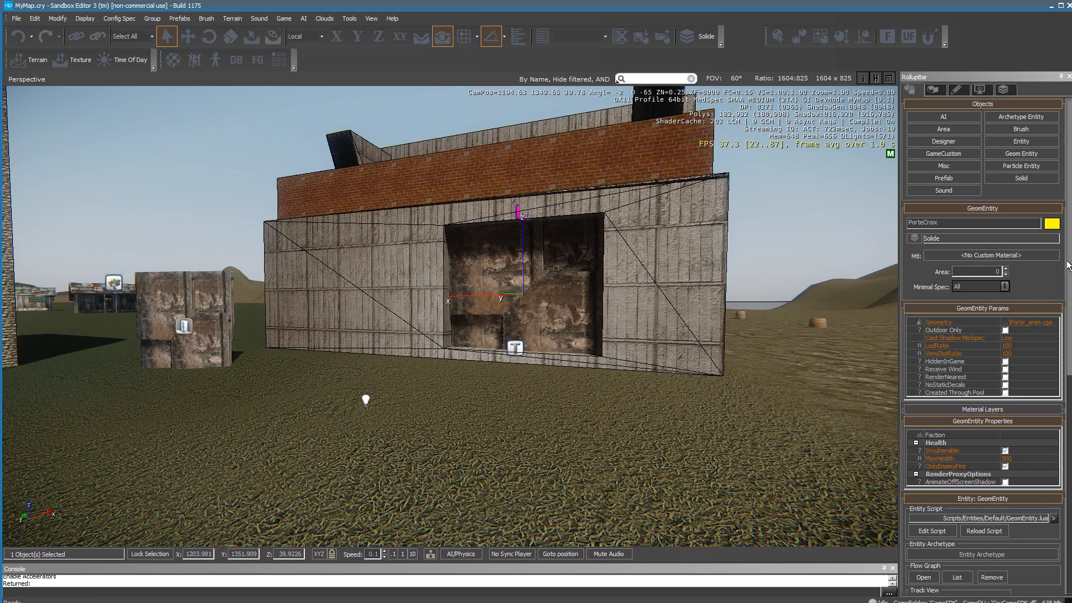
drag(1068, 266, 1067, 426)
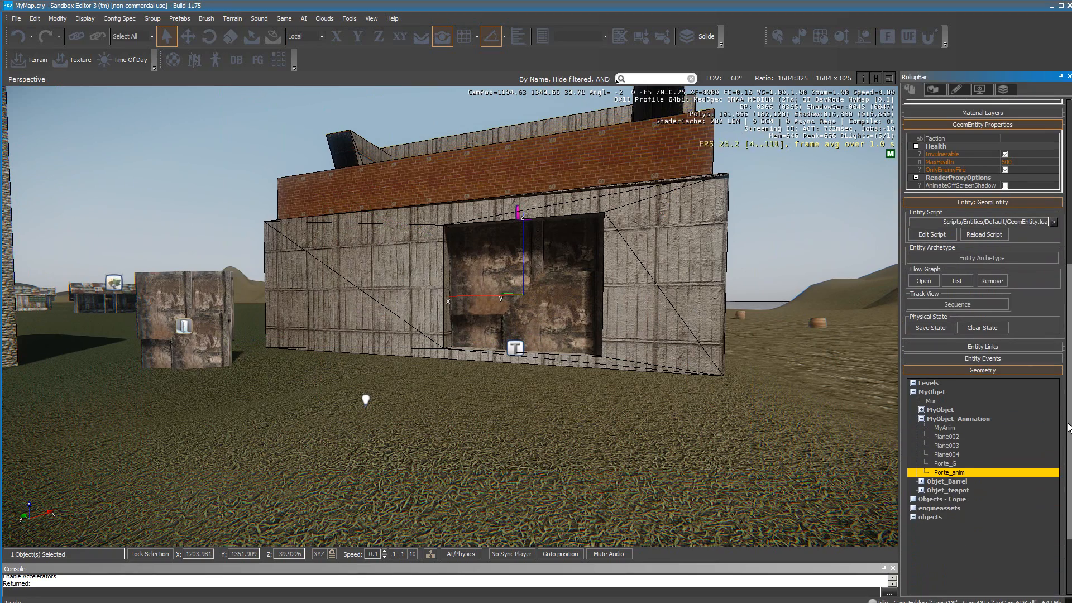
click(926, 282)
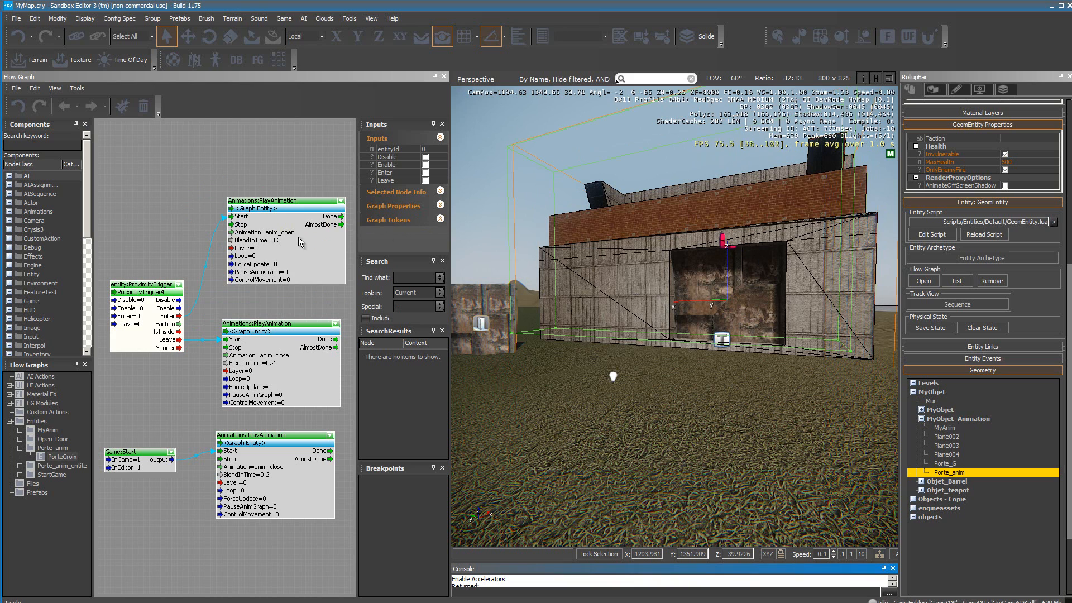
Check the entity assignment options of the PlayAnimation node triggered on Enter, and choose anim_open as its animation
right_click(274, 211)
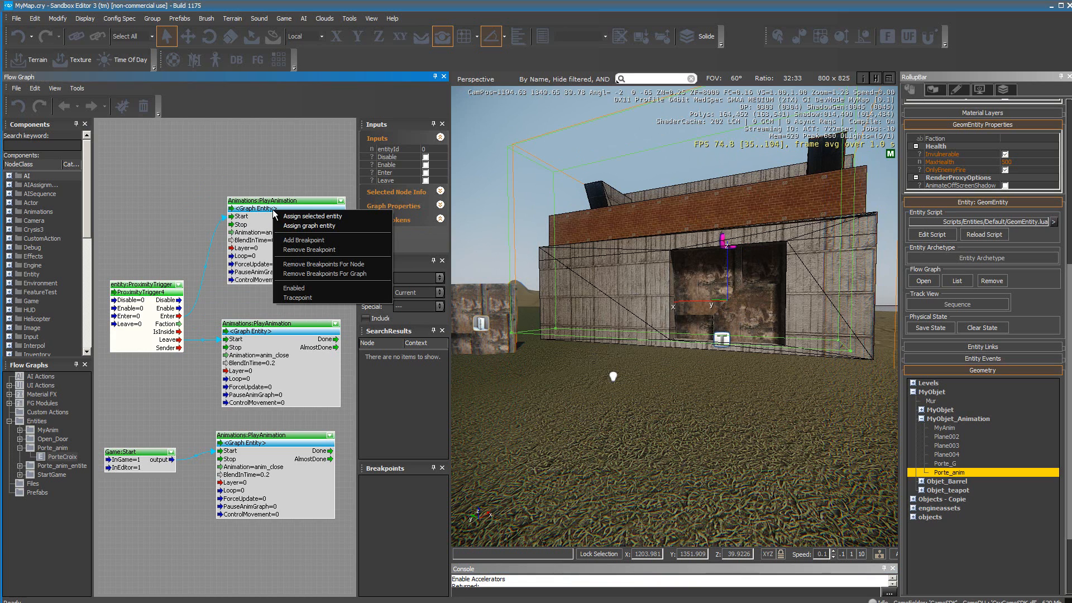
click(280, 217)
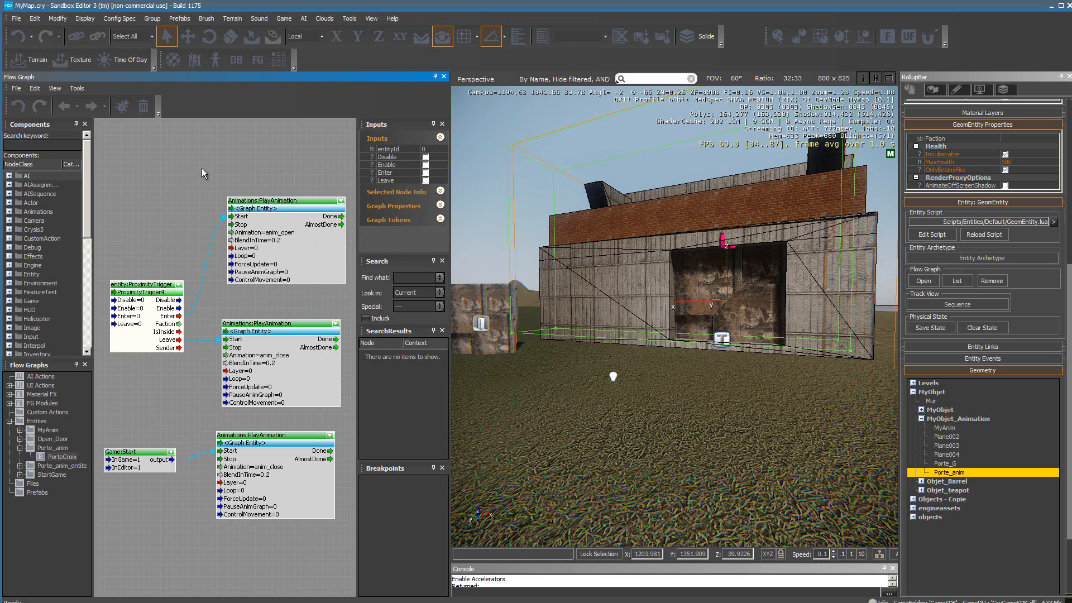
click(271, 237)
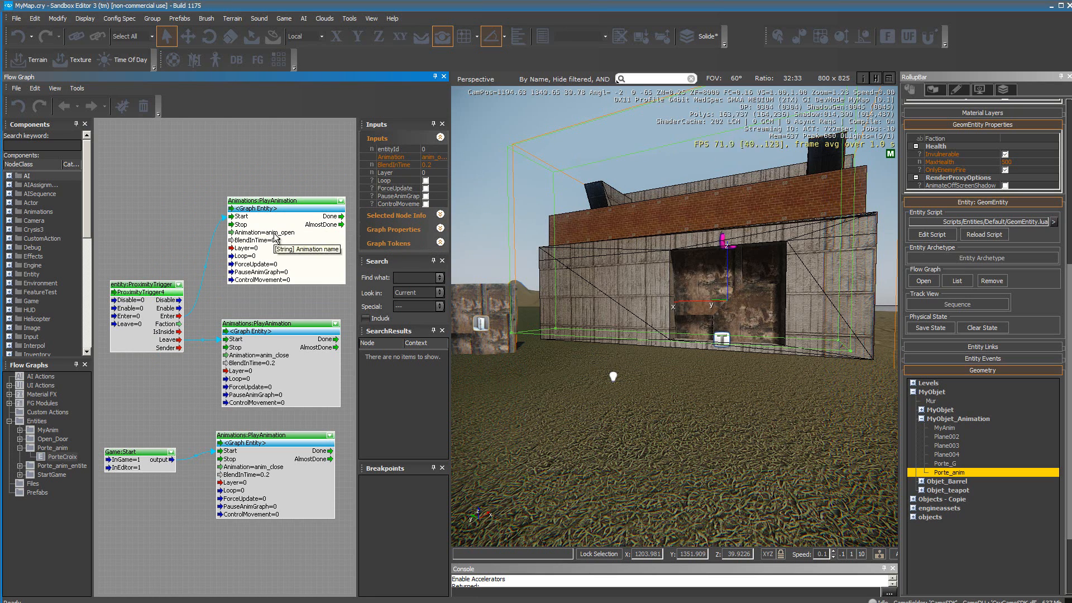
double_click(274, 232)
click(340, 231)
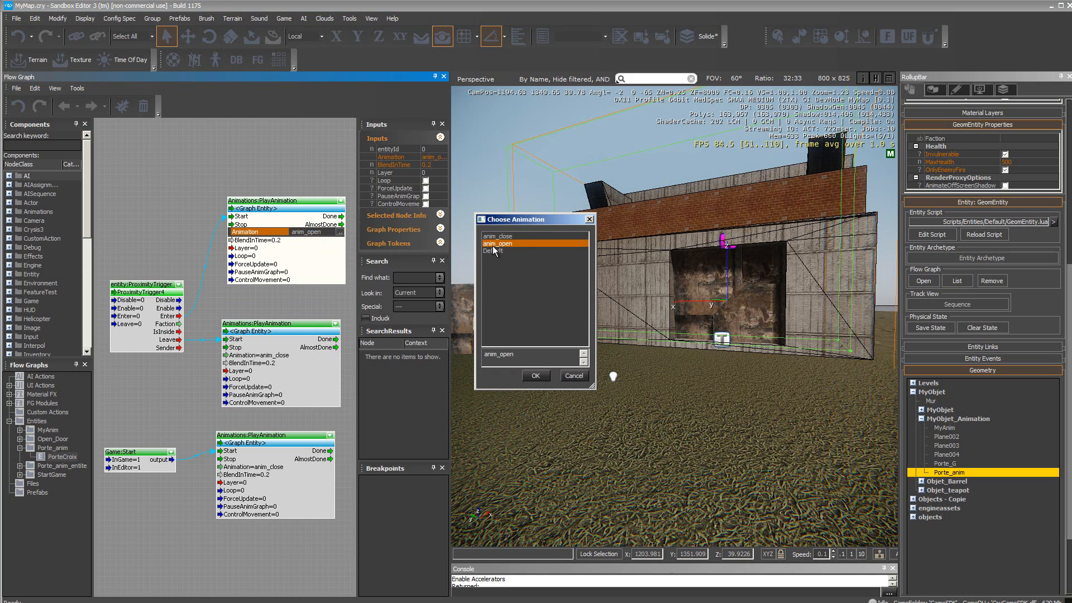
click(536, 376)
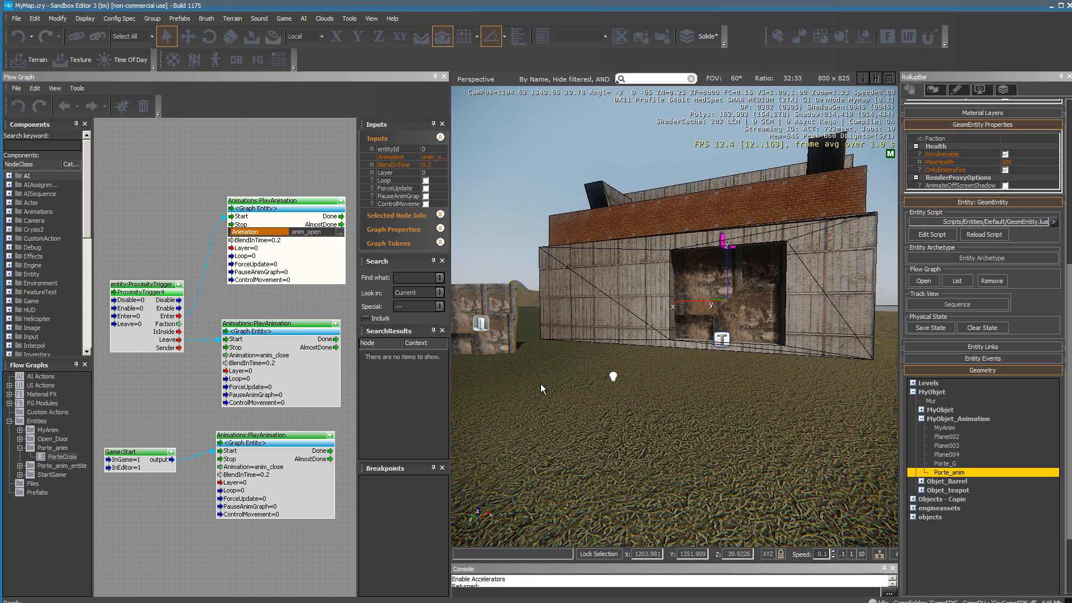
click(269, 163)
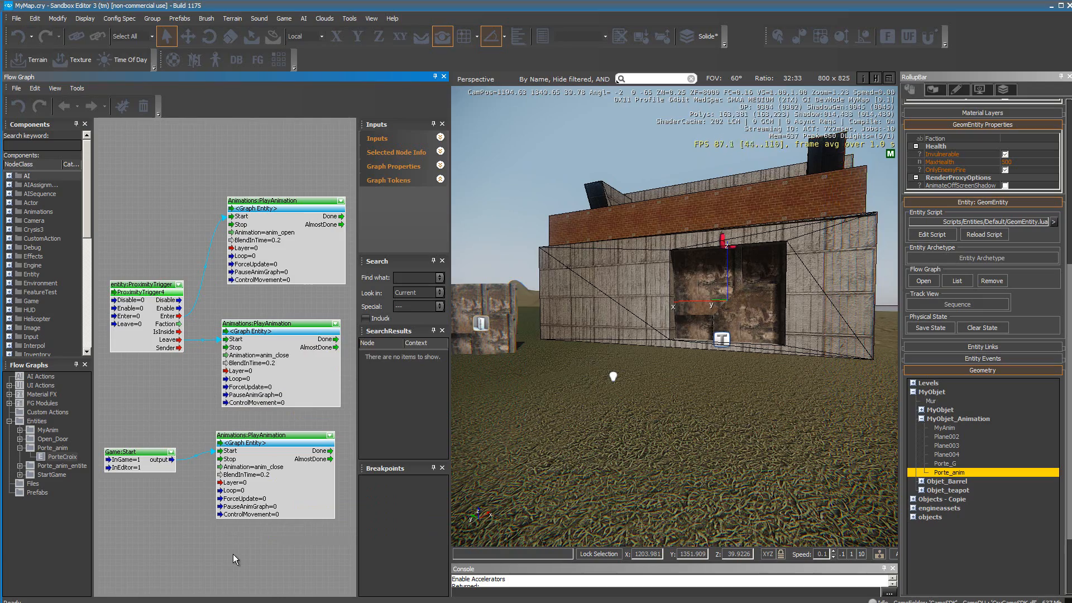
Close the flow graph and test the door in game mode by walking up to it and backing away
click(444, 76)
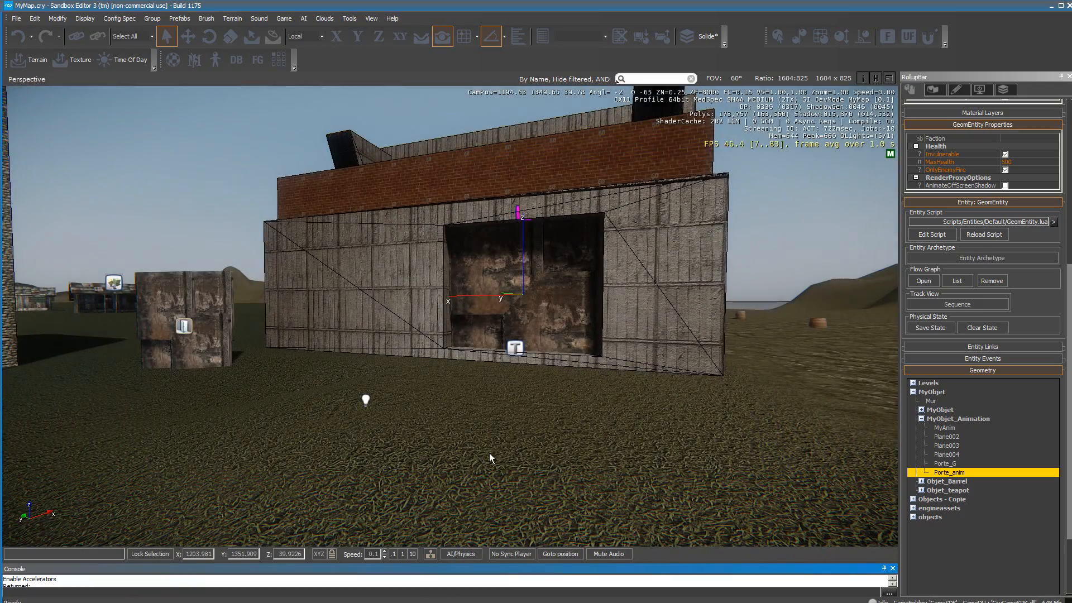
click(491, 450)
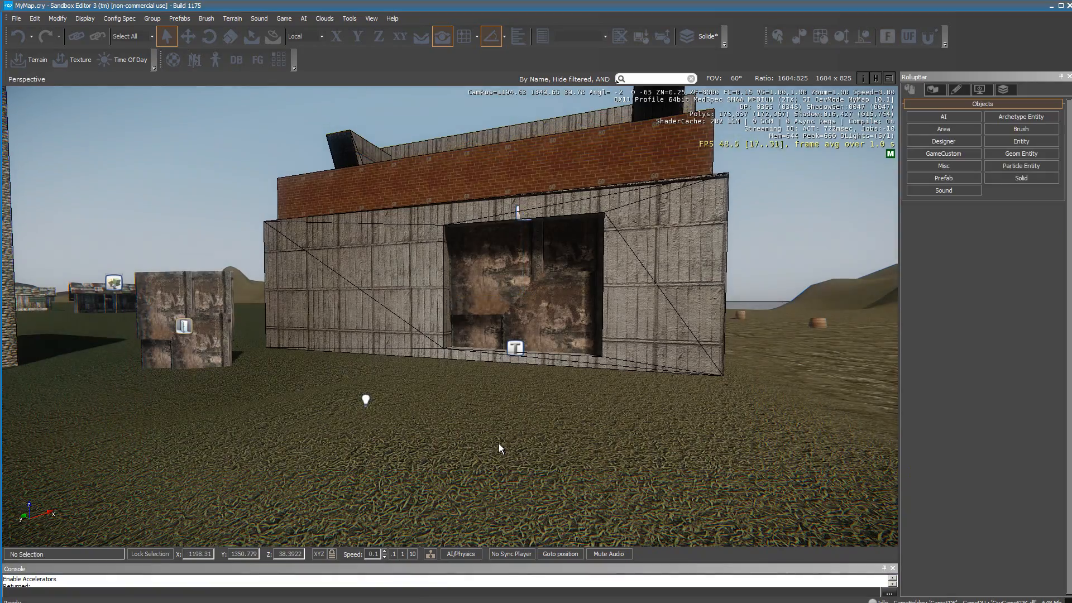
key(ctrl+g)
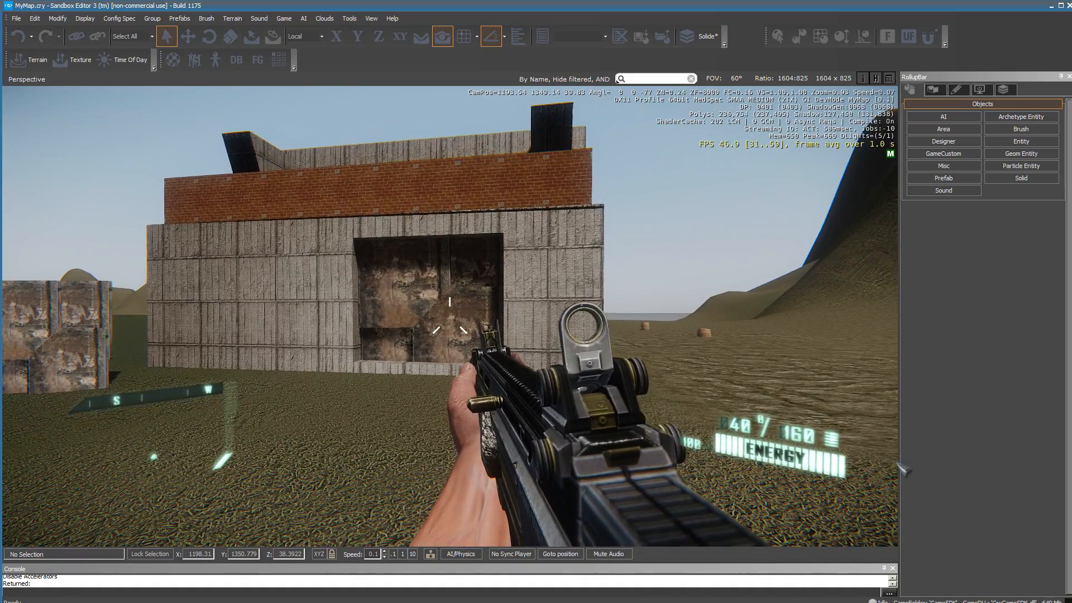
key(w)
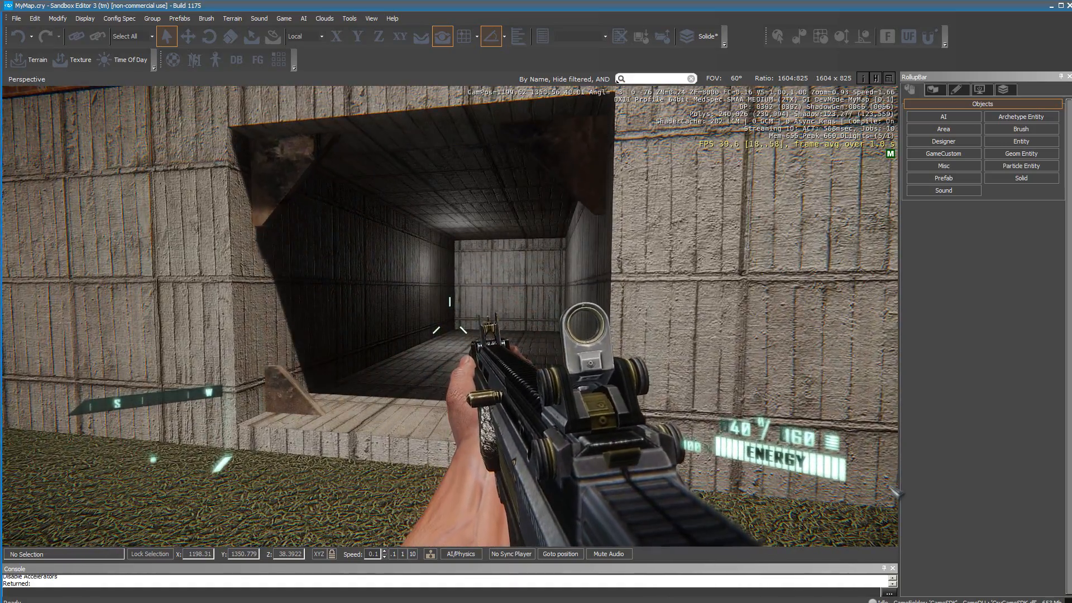
key(s)
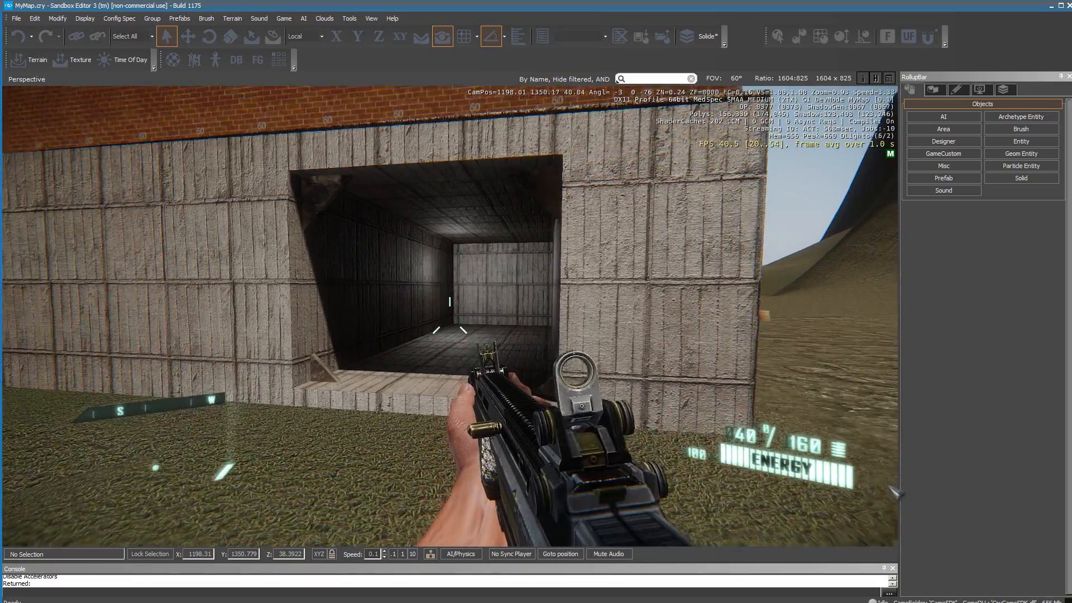
key(s)
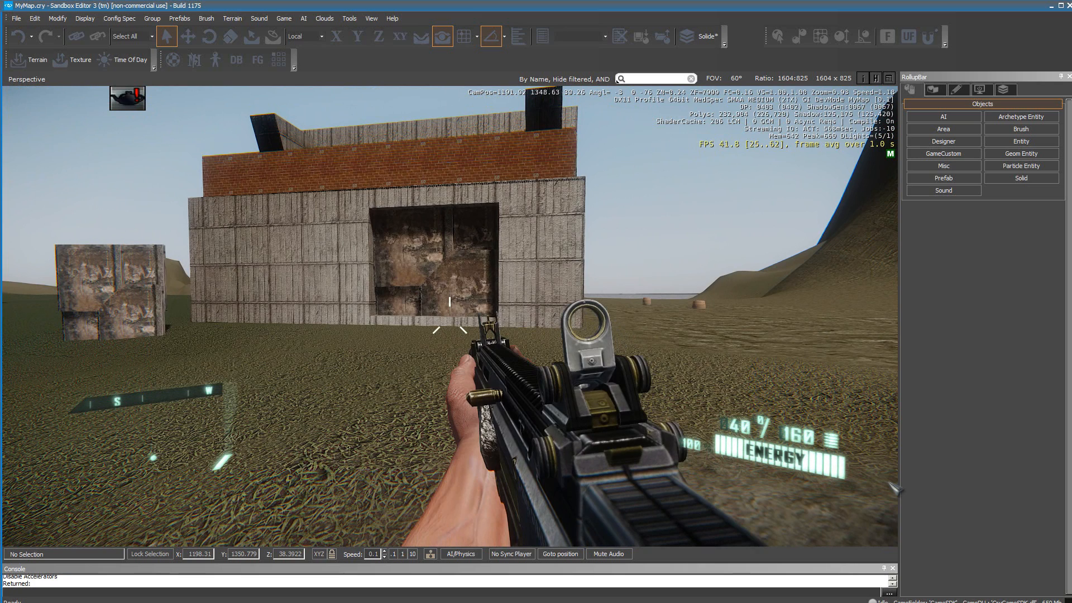
key(Escape)
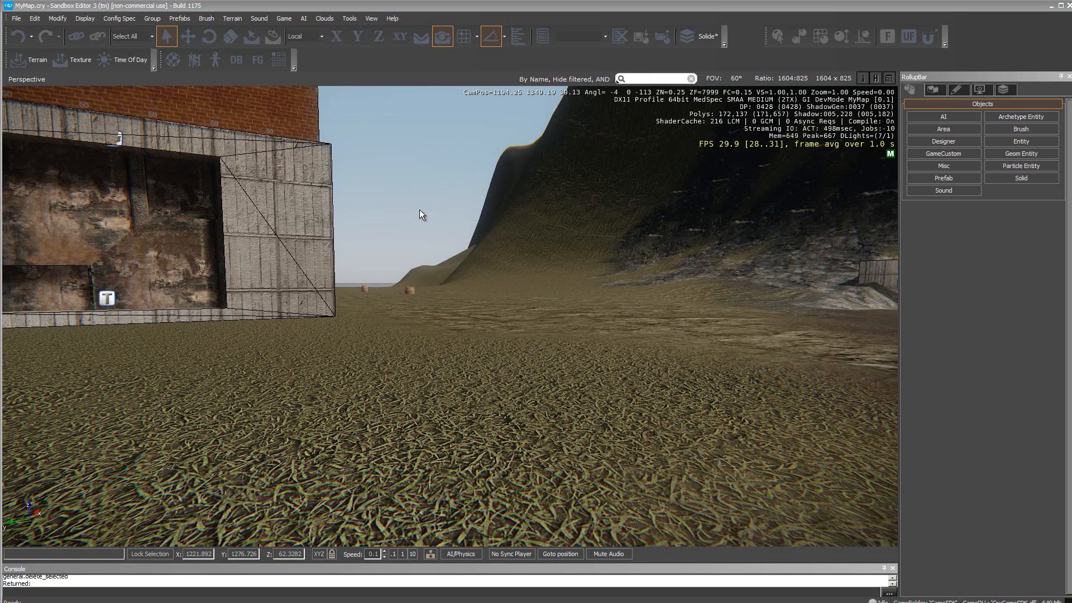
Place a Porte_anim geom entity from MyObjet_Animation on the grass near the building
click(119, 139)
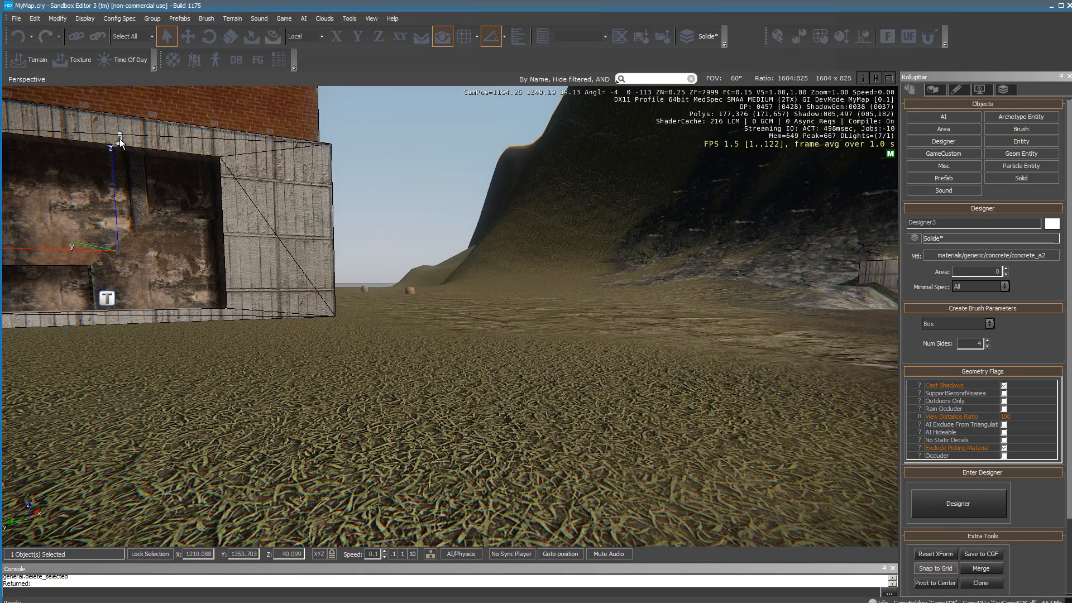
click(139, 195)
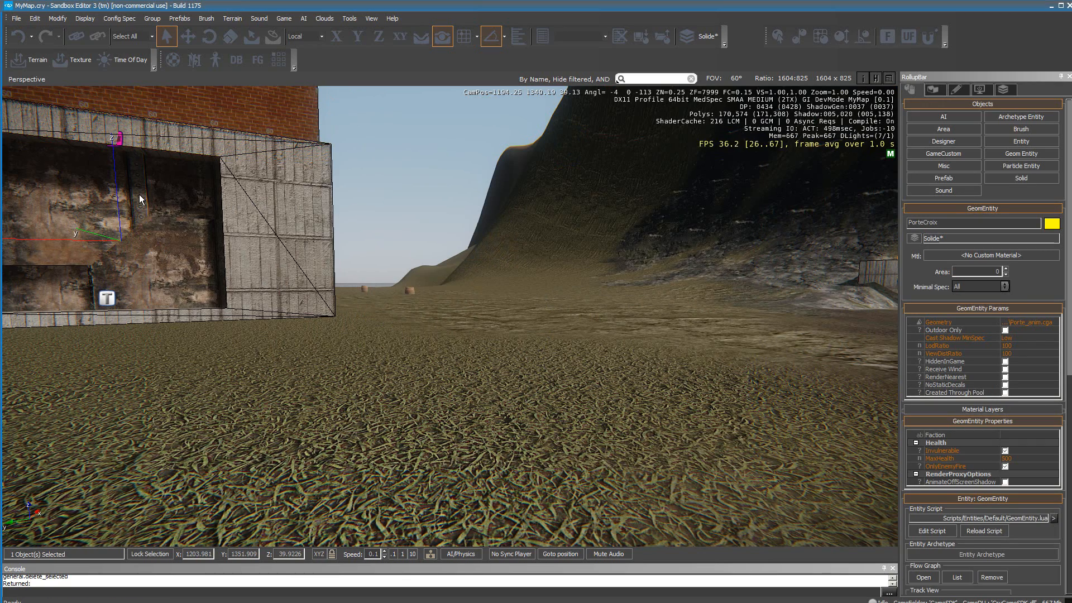
click(1033, 153)
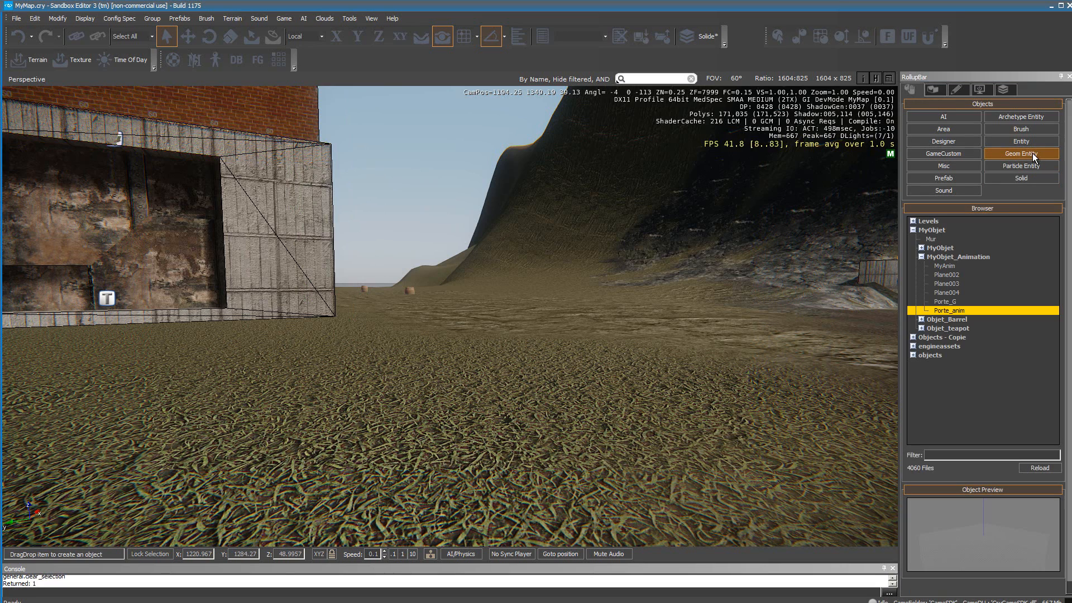
click(913, 230)
click(913, 229)
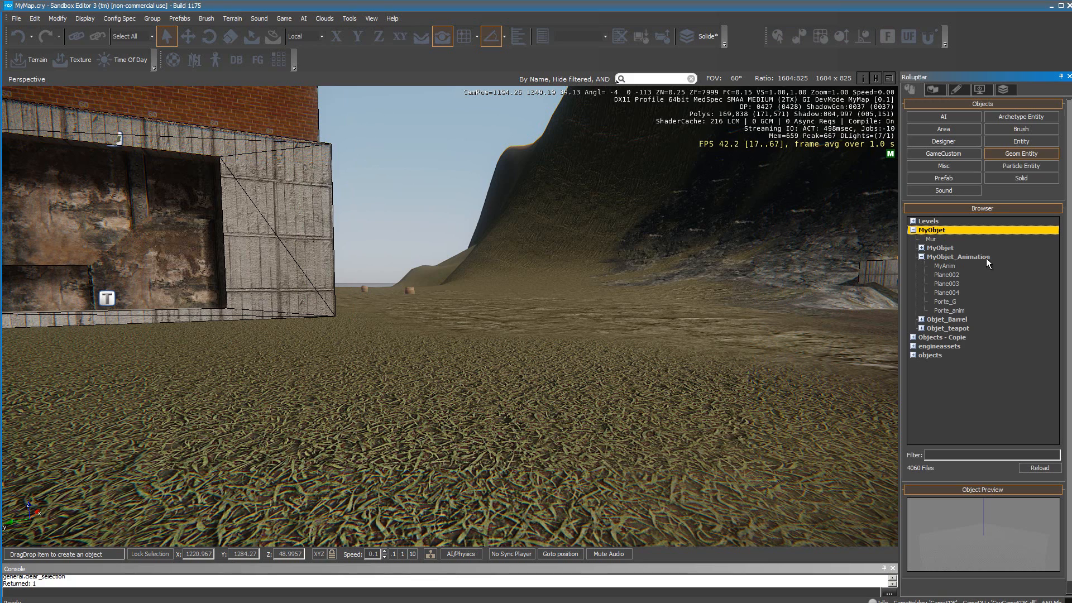
click(948, 310)
drag(675, 337, 585, 358)
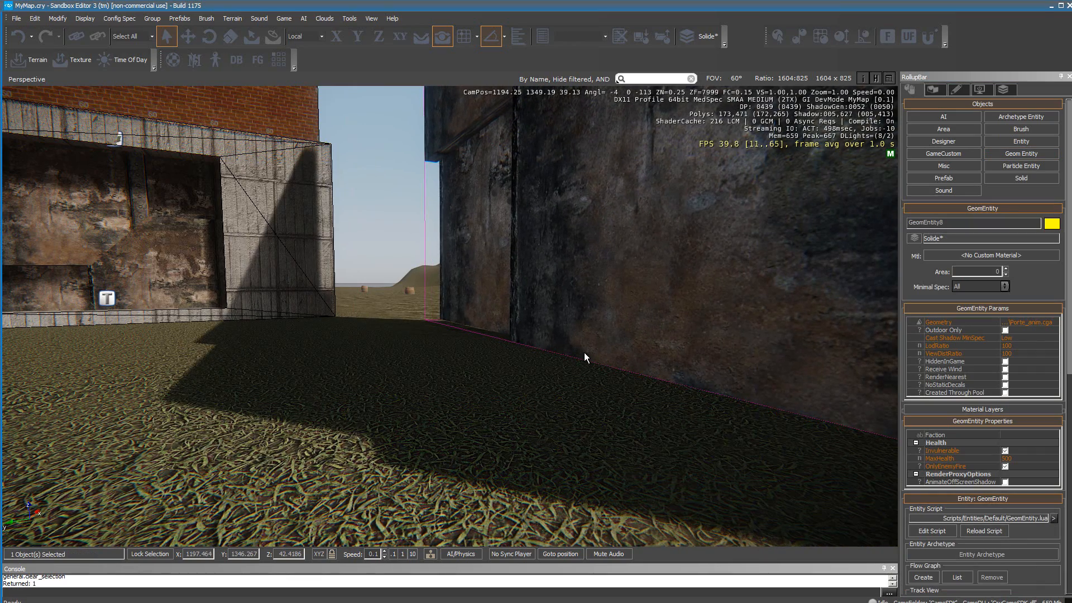
Scale the placed Porte_anim geom entity uniformly to about 0.39, and delete it
click(231, 36)
key(s)
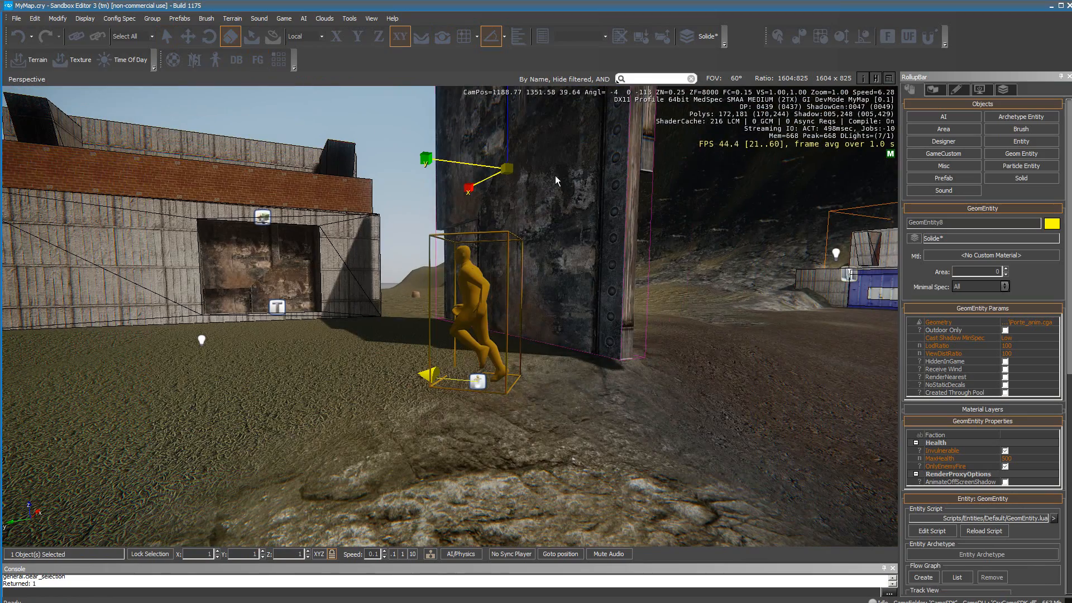
drag(507, 168, 507, 205)
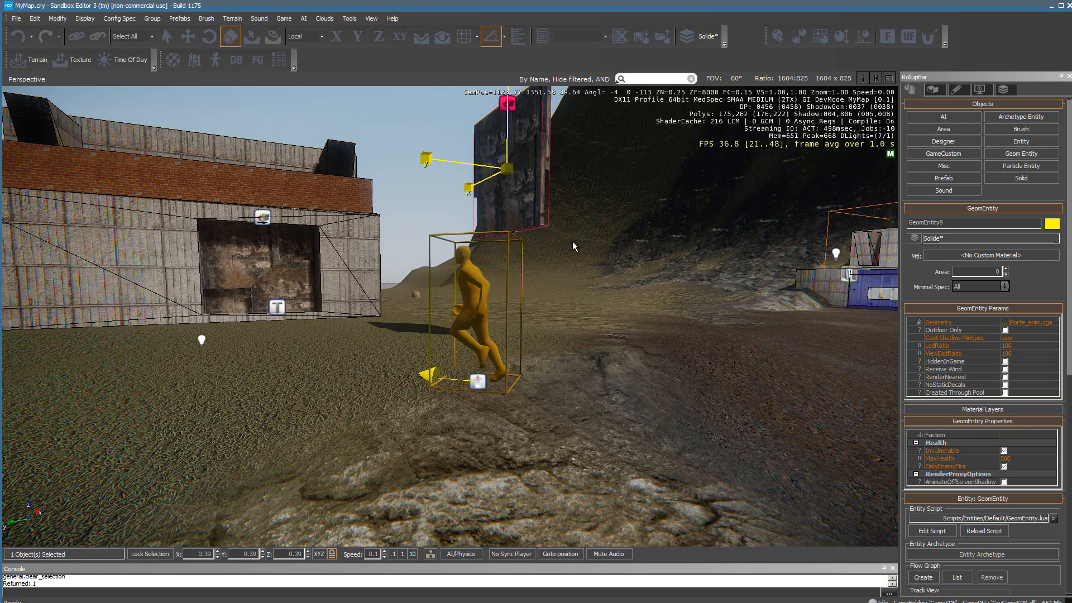
key(Delete)
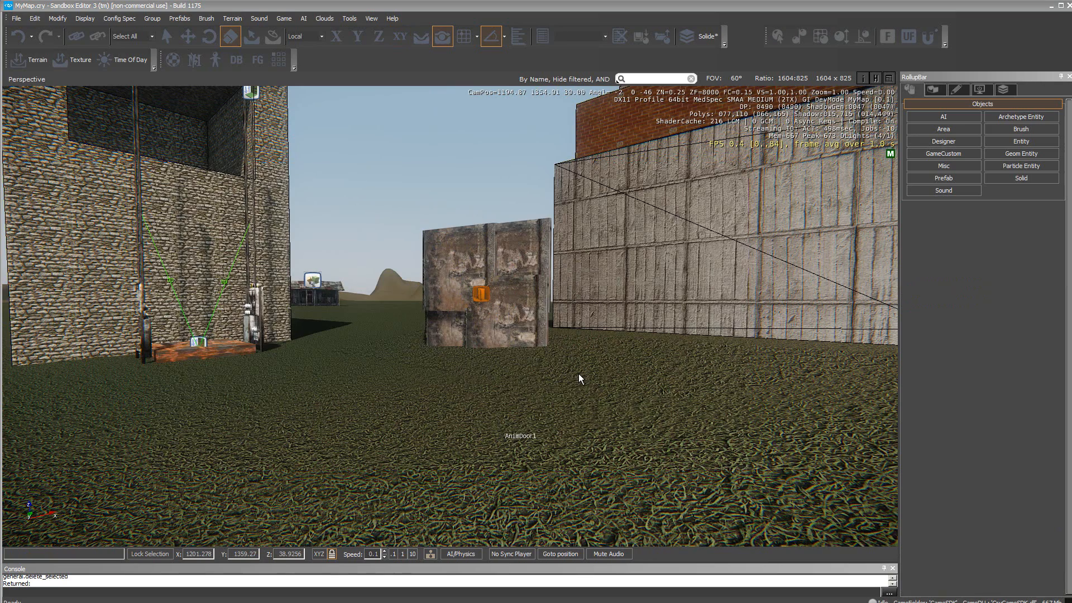
Place an AnimDoor entity from the Doors category in front of the standing door, and delete it
click(1019, 143)
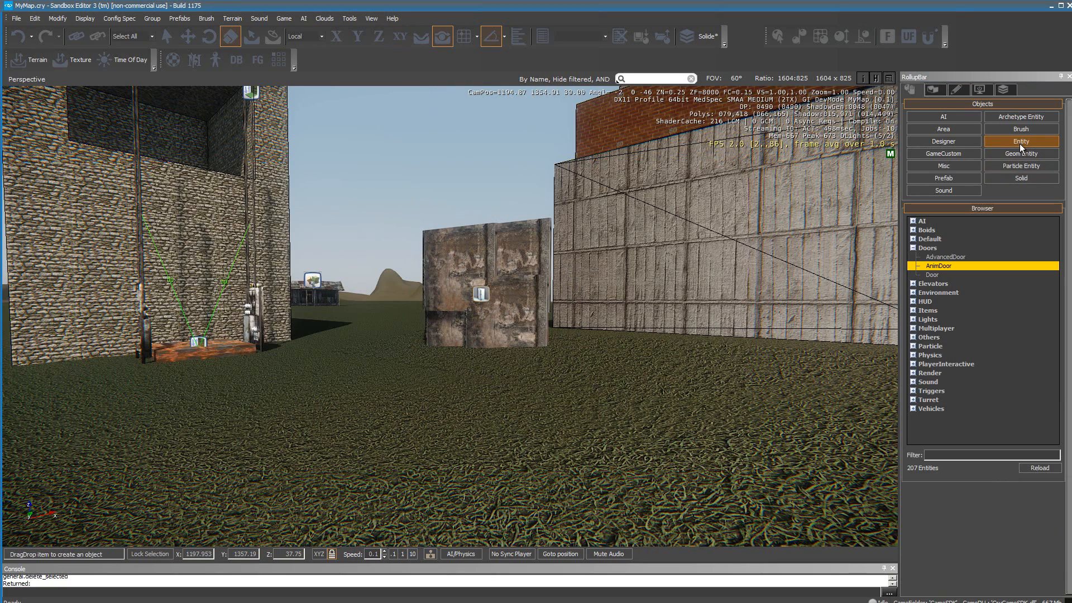
click(941, 267)
drag(637, 360, 549, 434)
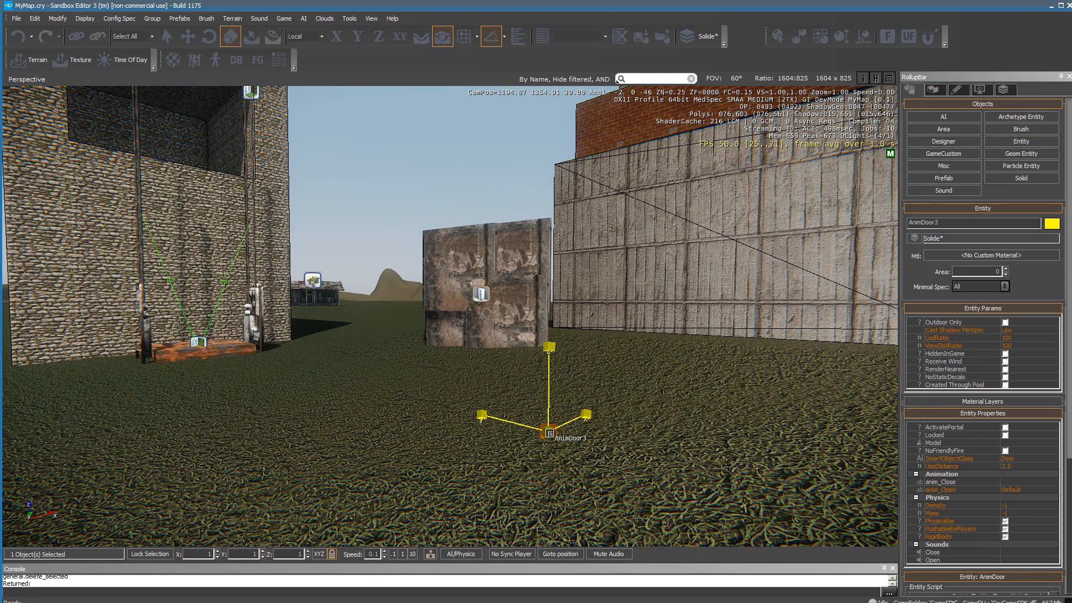
key(Delete)
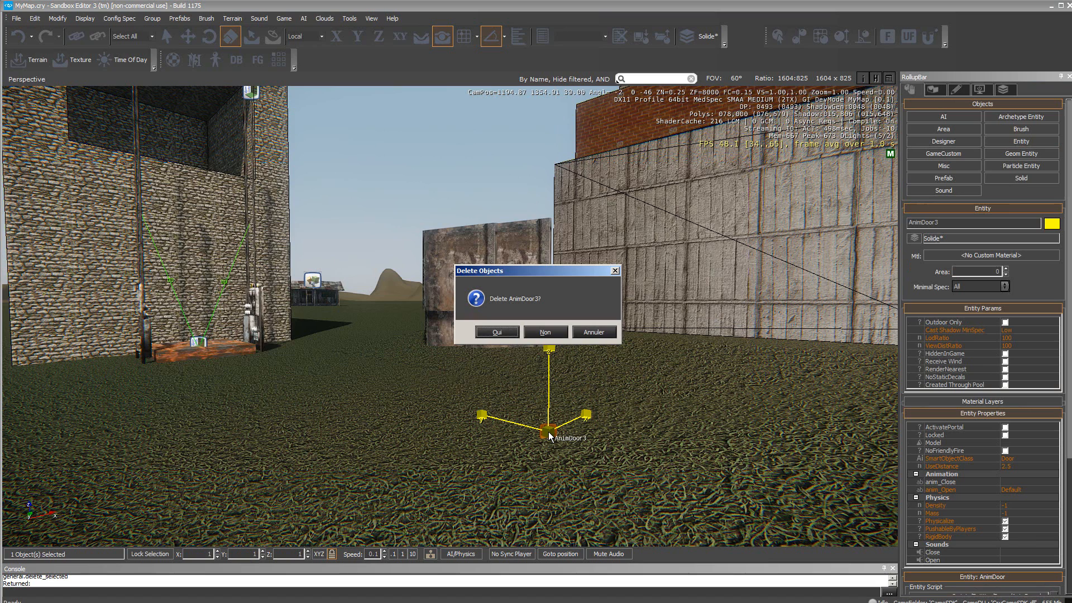
click(496, 332)
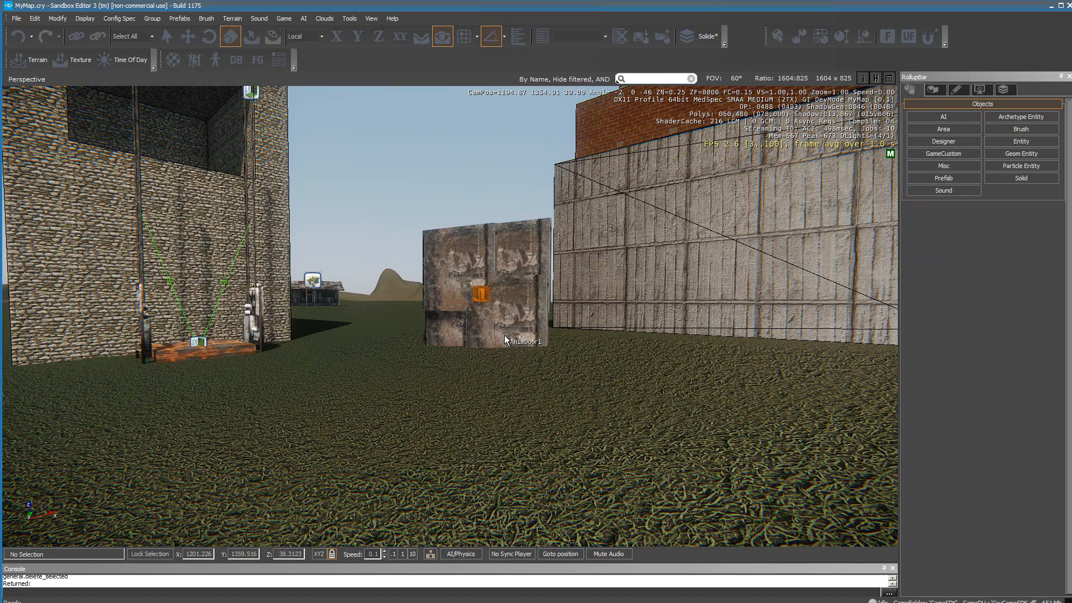
Select the existing standing AnimDoor entity and check its properties and model file Porte_anim.cga without changing it
click(480, 294)
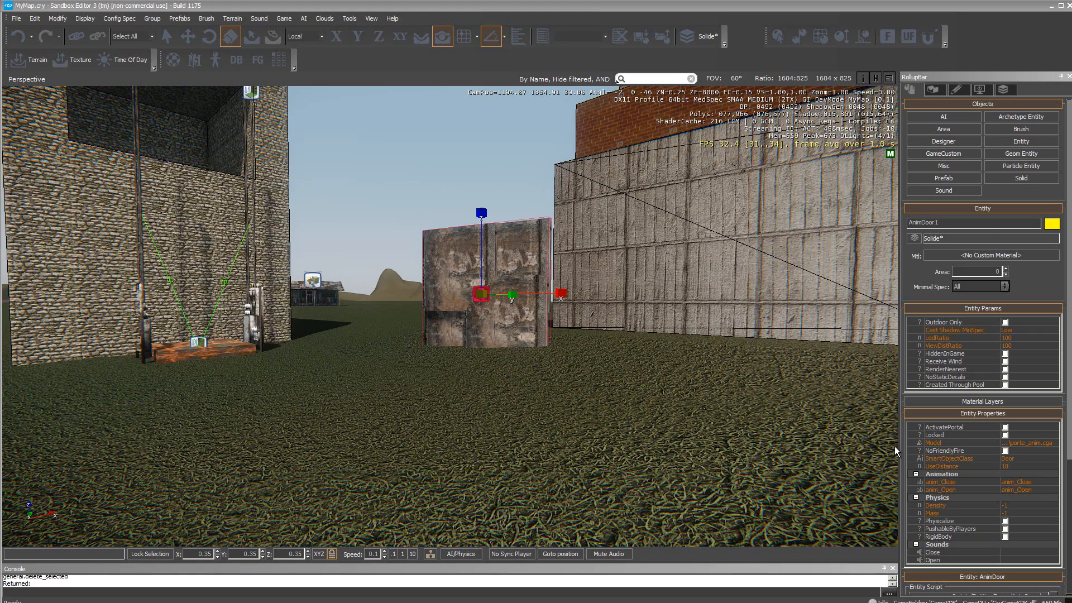
click(1057, 444)
click(1054, 443)
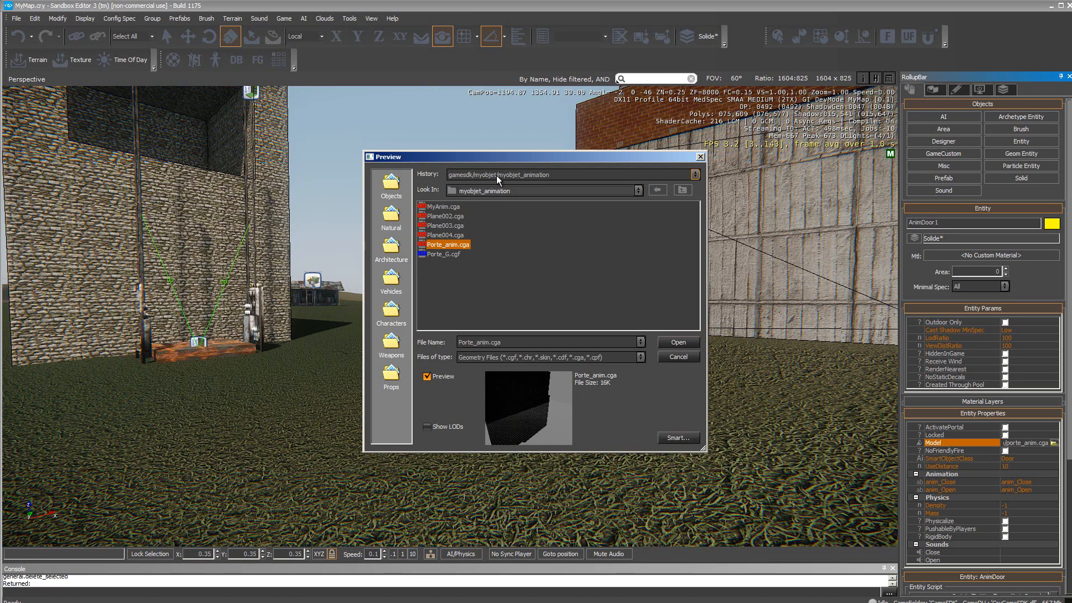
click(691, 360)
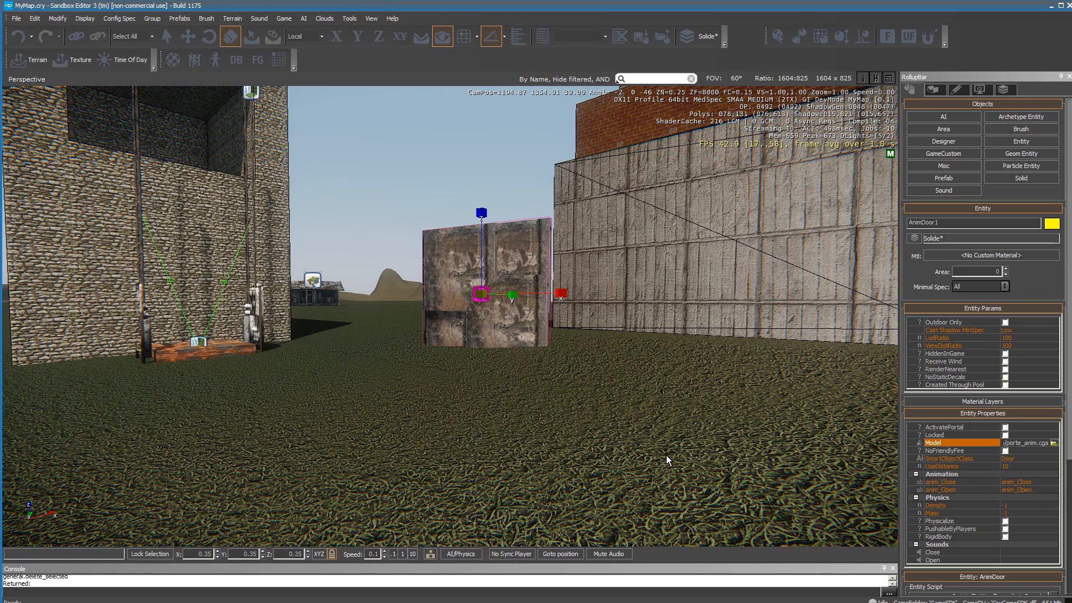
click(534, 421)
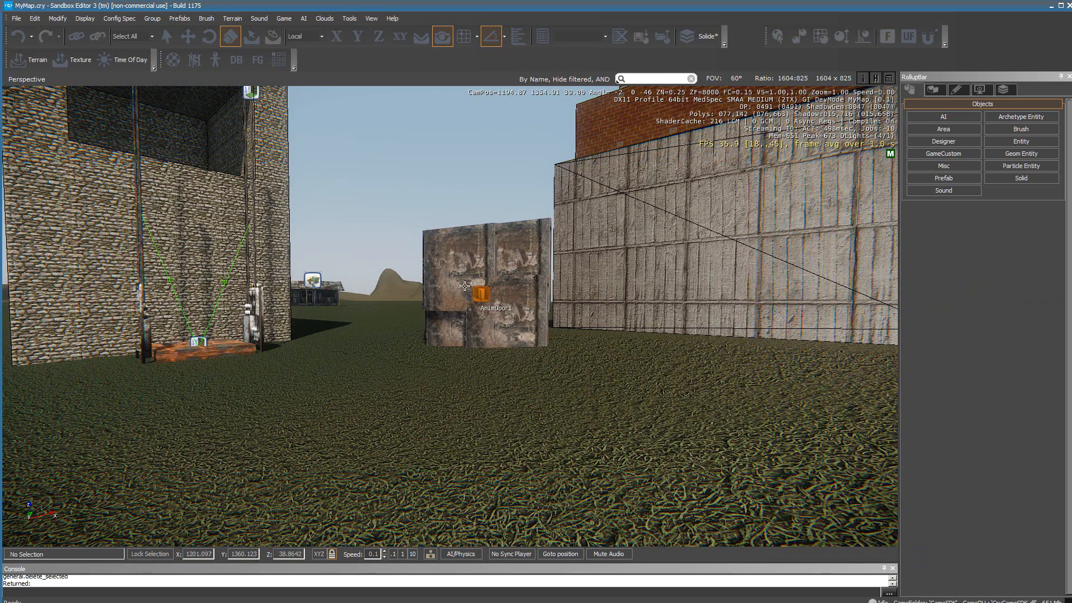
Open Porte_anim.cga from the myobjet_animation folder in the Character Editor
click(212, 62)
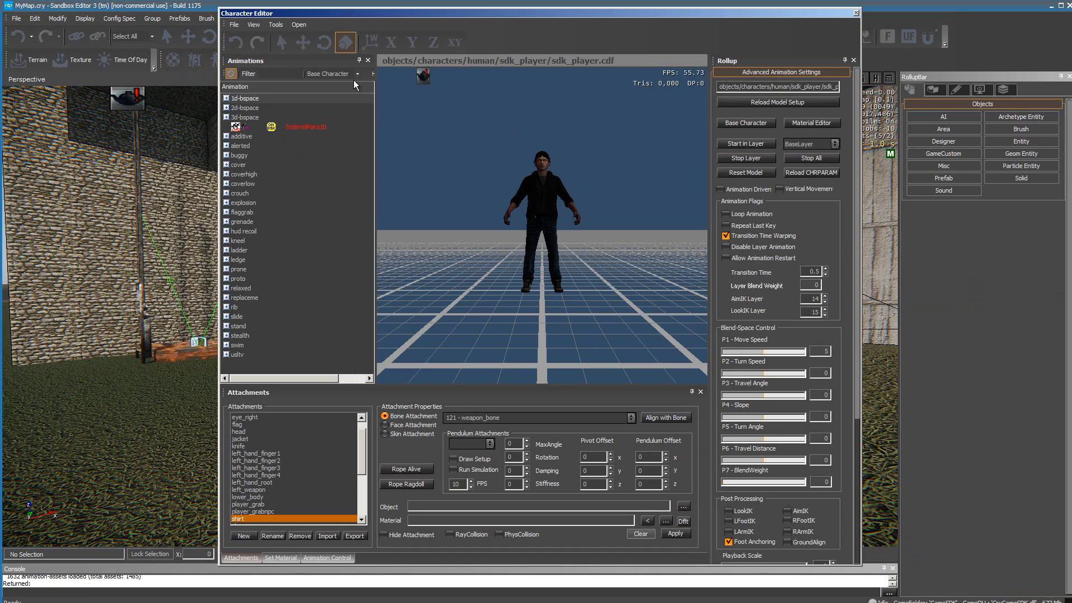
click(234, 26)
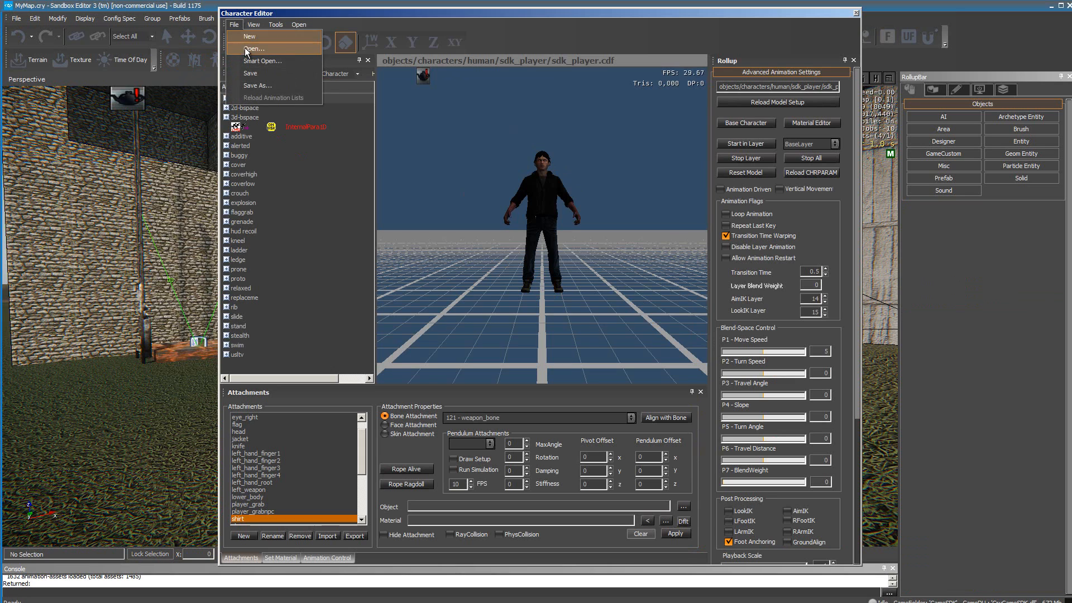
click(247, 49)
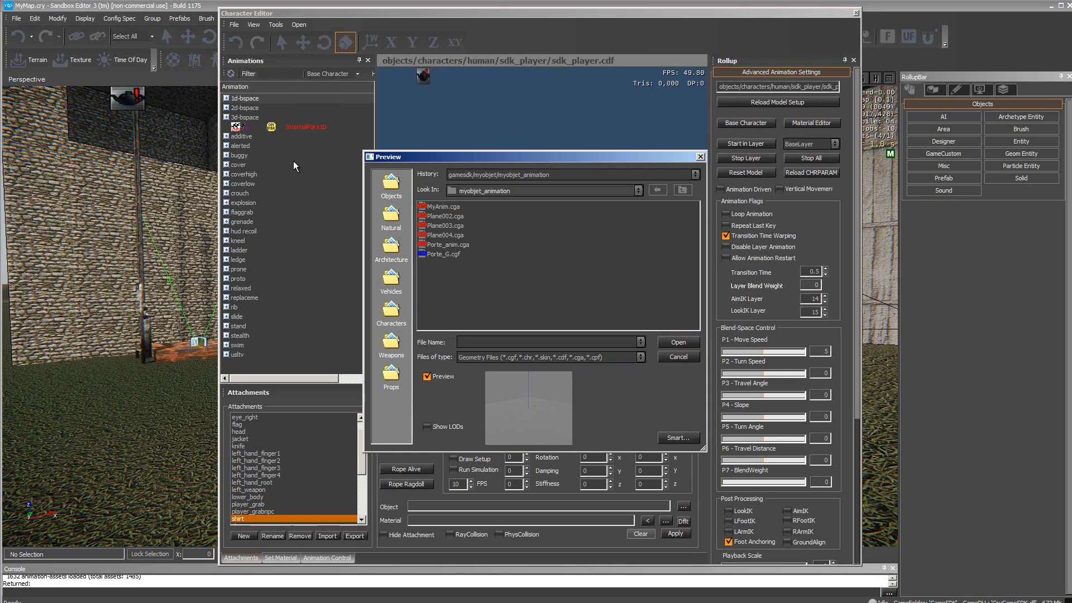
click(440, 245)
click(676, 342)
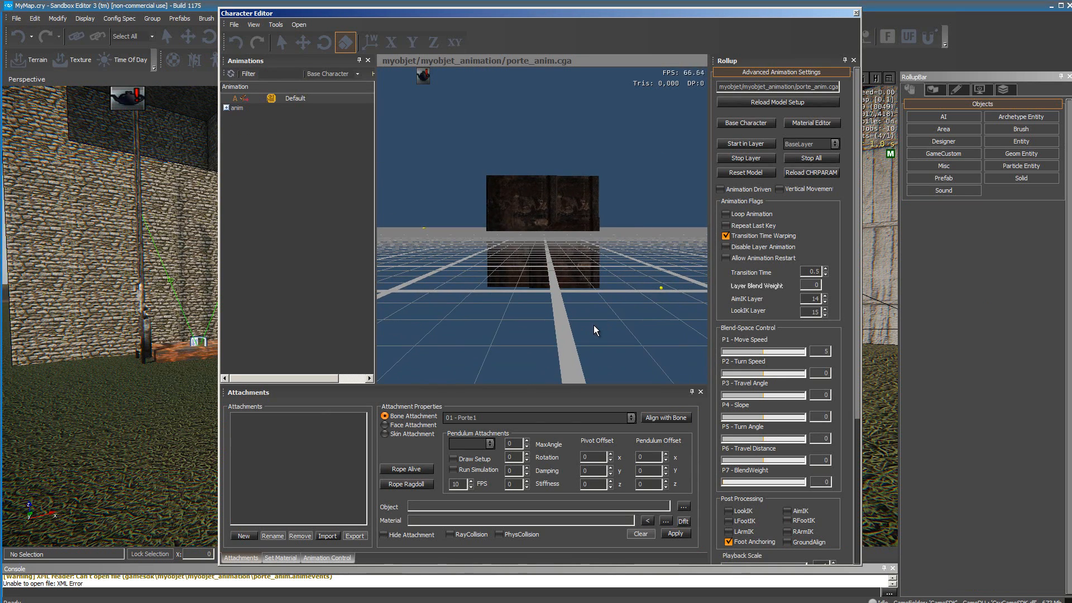
Preview the door's Default, anim_open and anim_close animations, and close the Character Editor
click(227, 107)
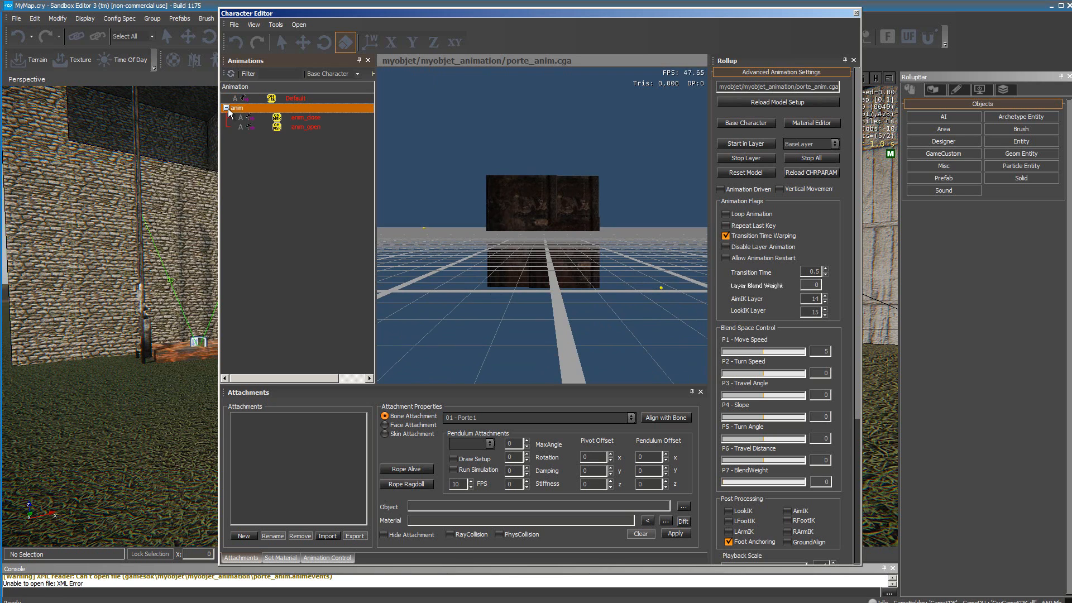
click(306, 128)
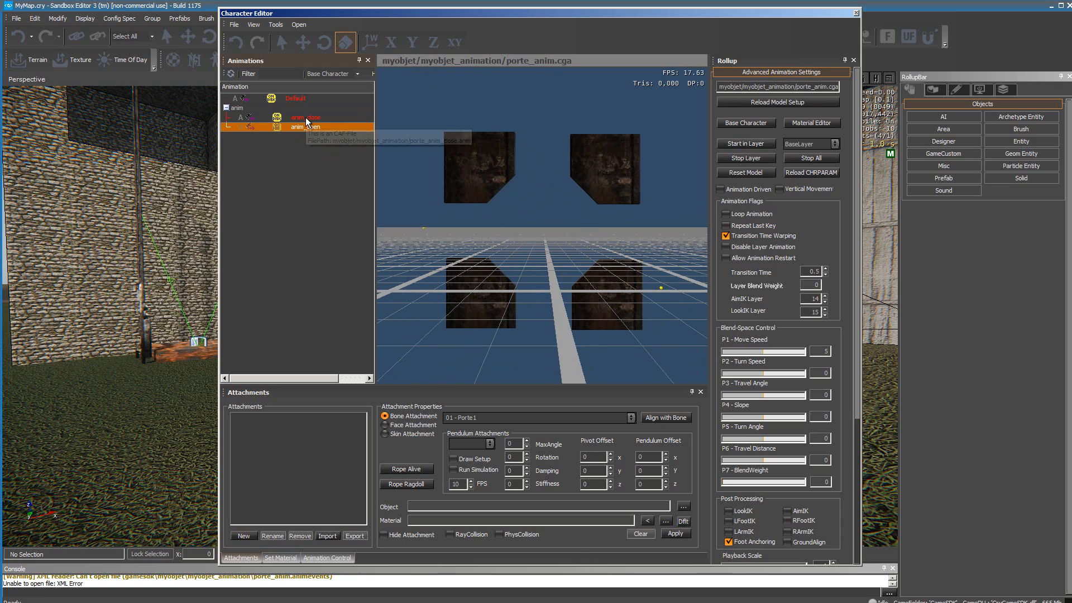
click(306, 117)
click(300, 100)
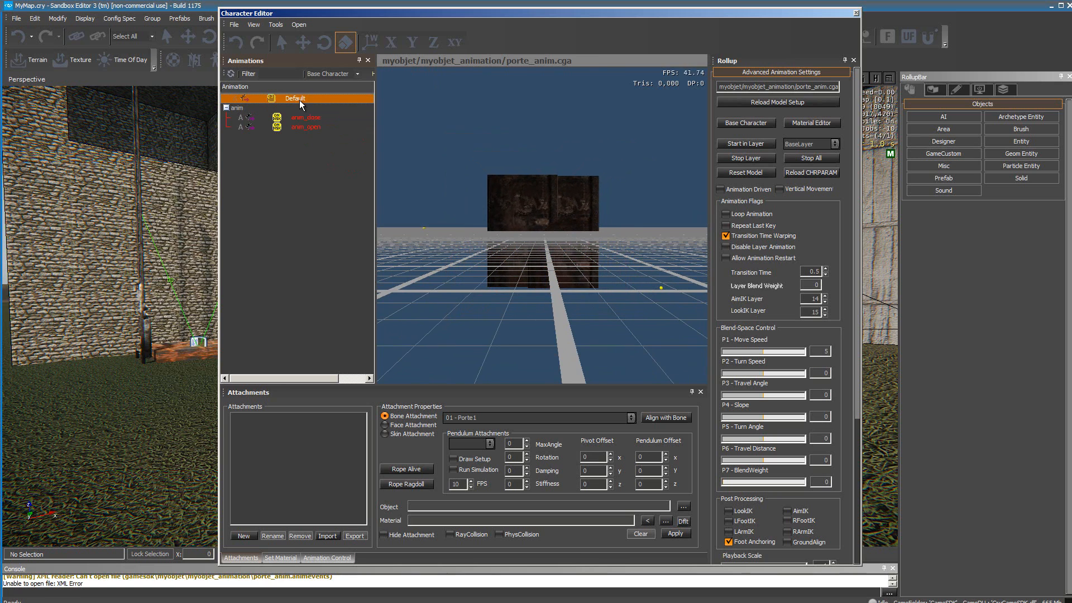
click(303, 116)
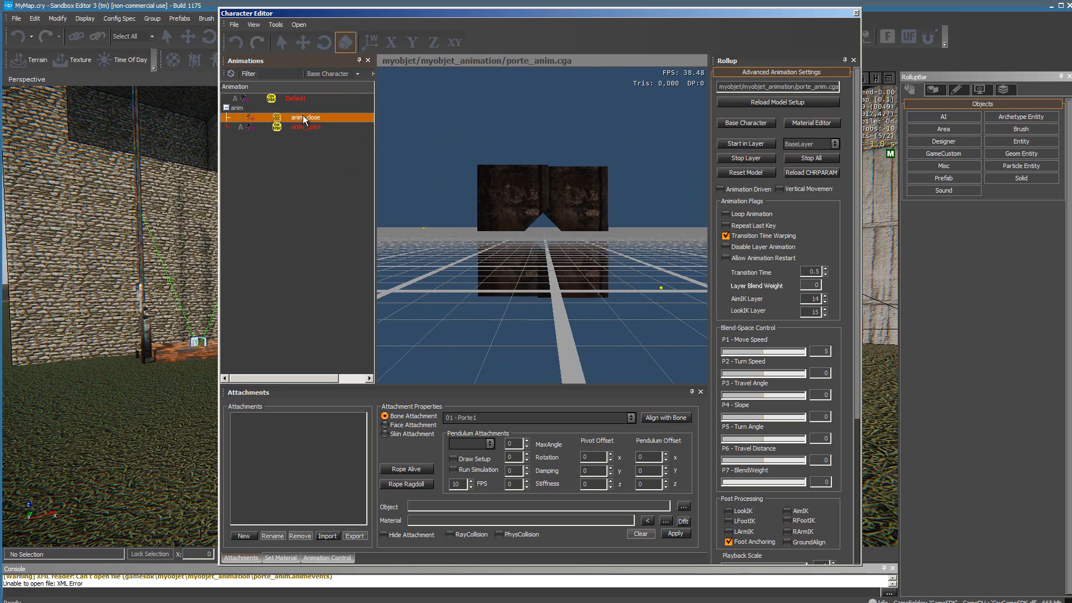
click(301, 128)
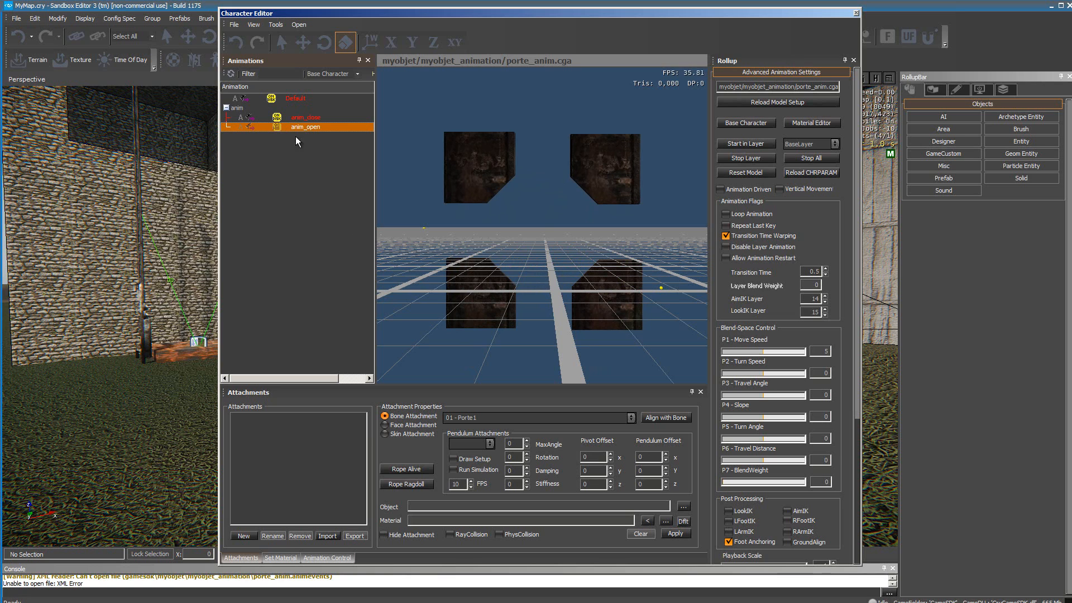
click(299, 98)
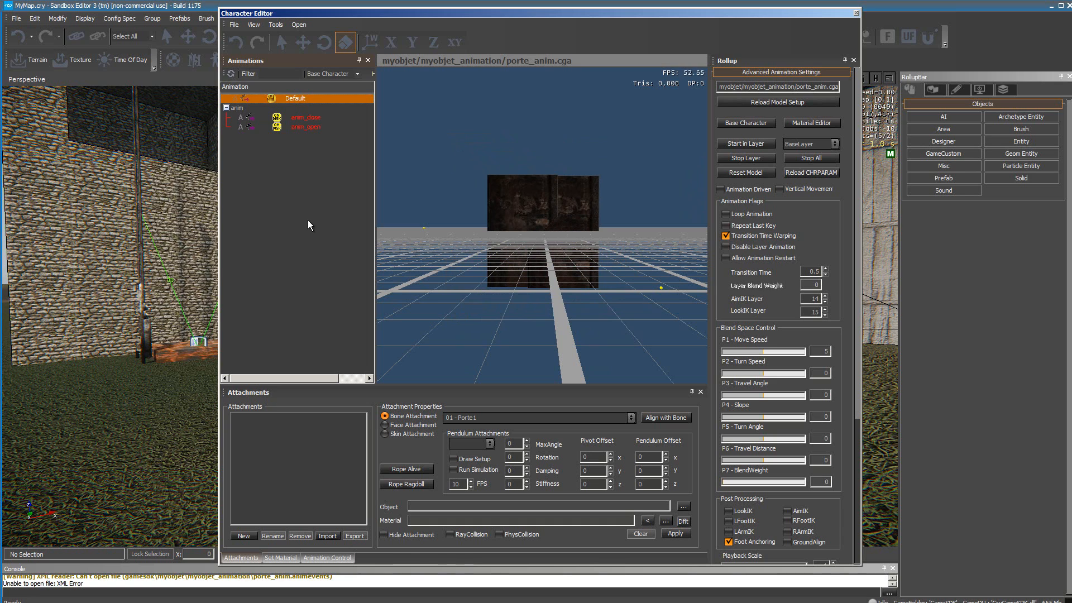
click(304, 118)
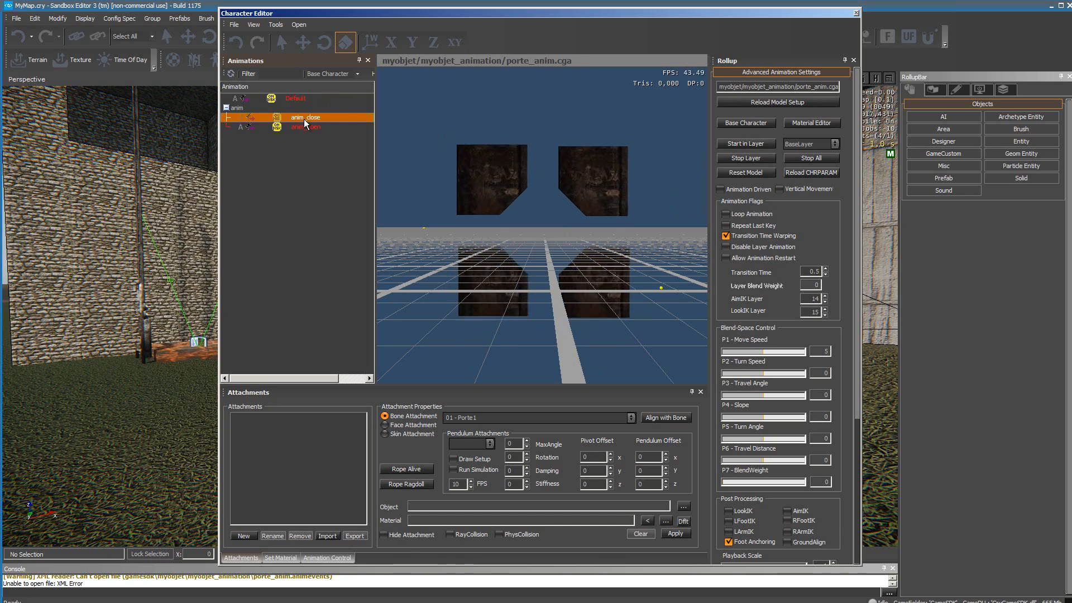
click(303, 128)
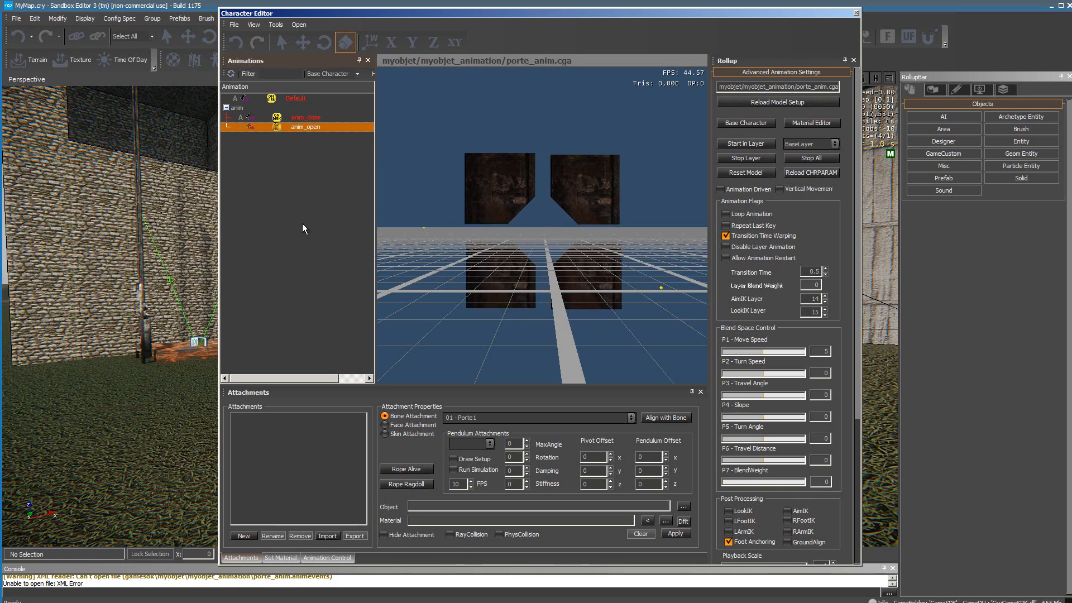
click(854, 16)
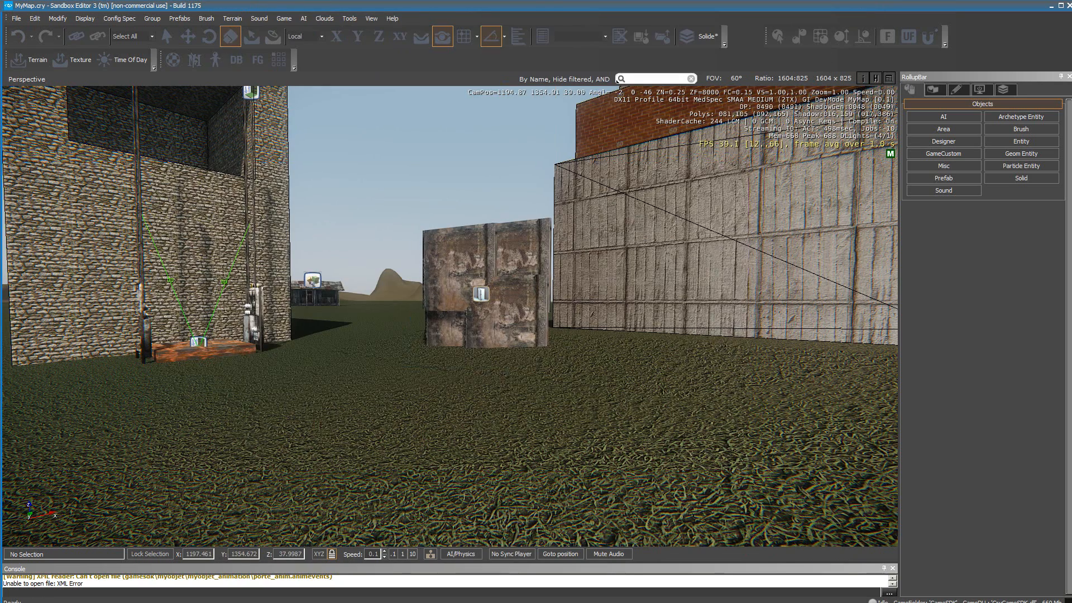
Test the AnimDoor in game mode by walking up to it, using the door and backing away
right_drag(815, 475, 786, 475)
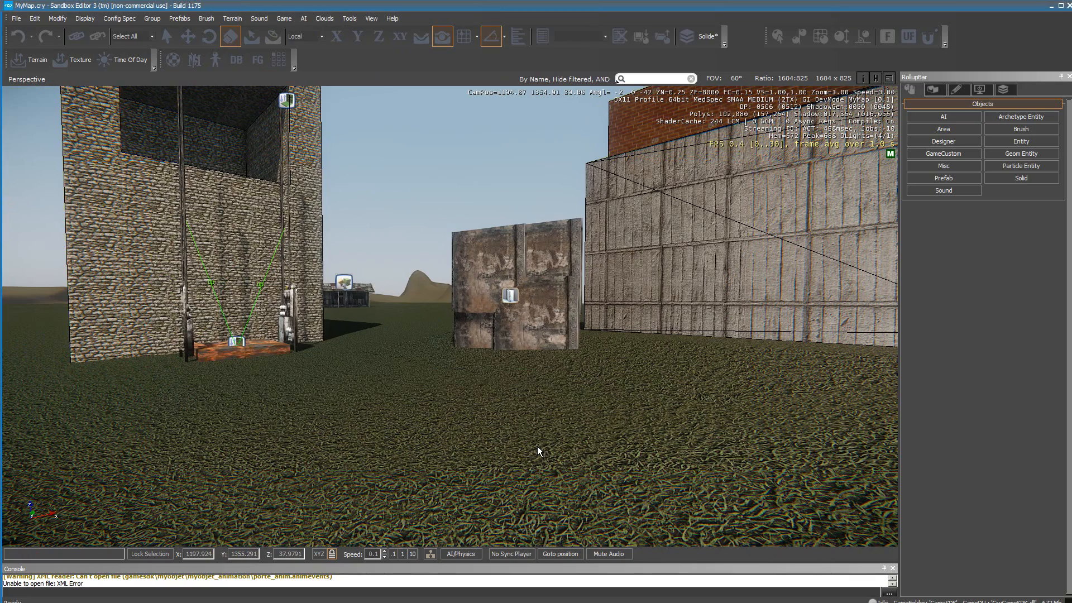
key(ctrl+g)
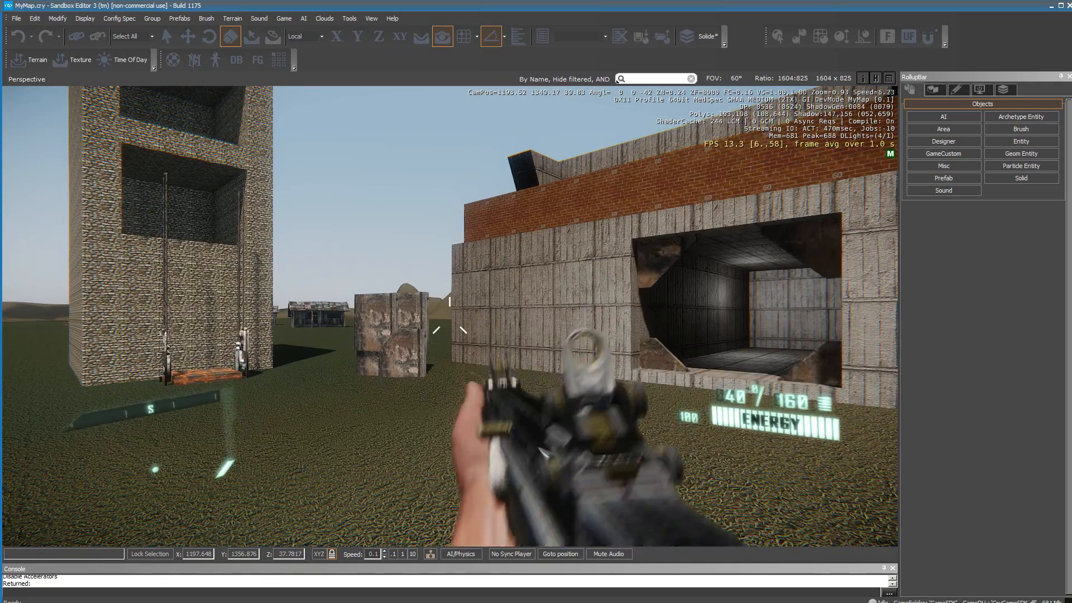
key(w)
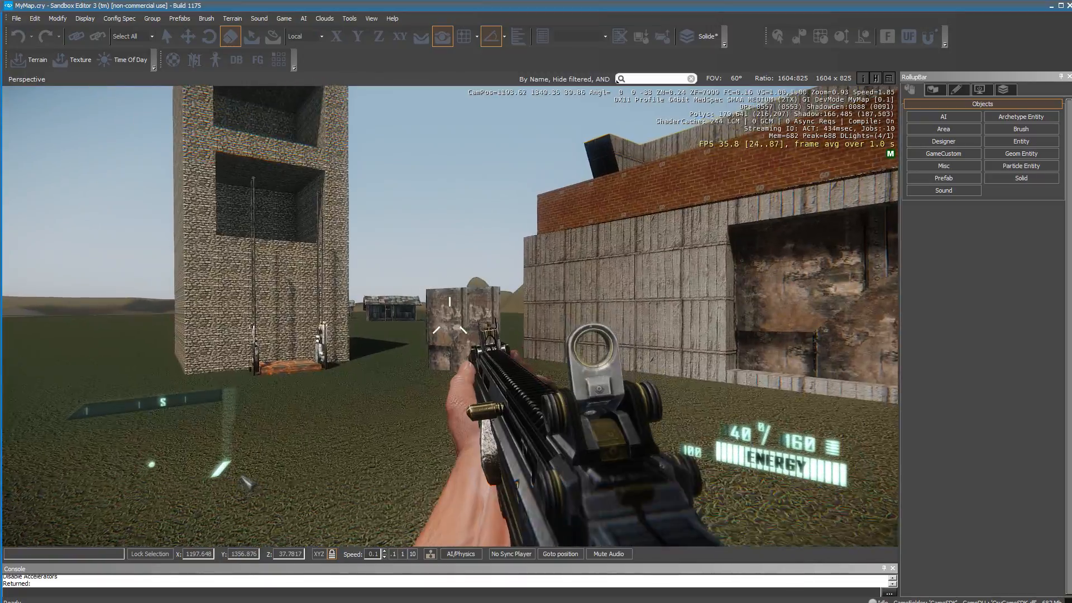
key(w)
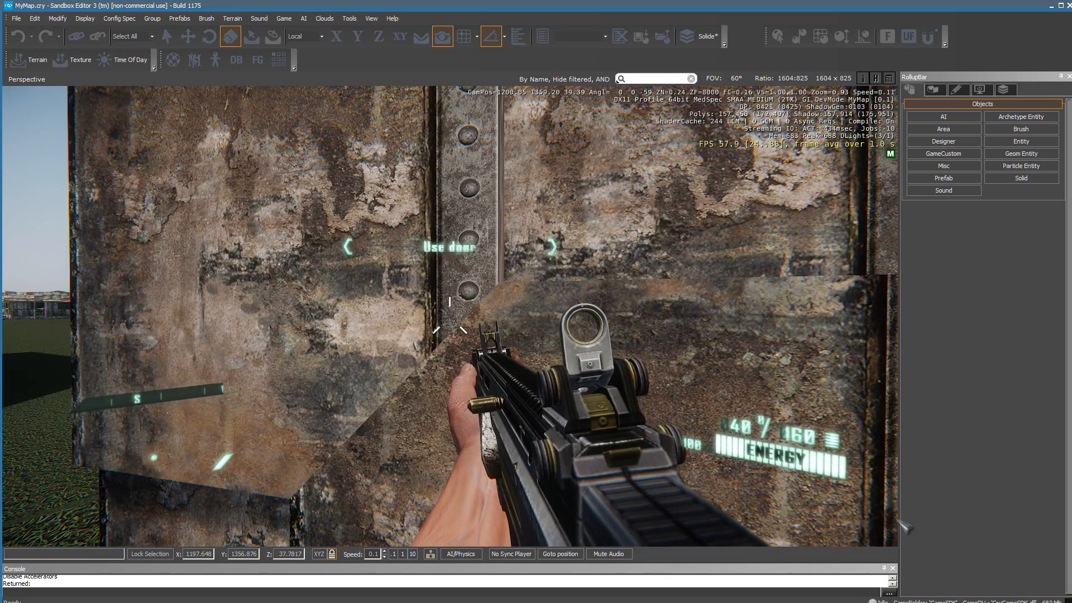
key(f)
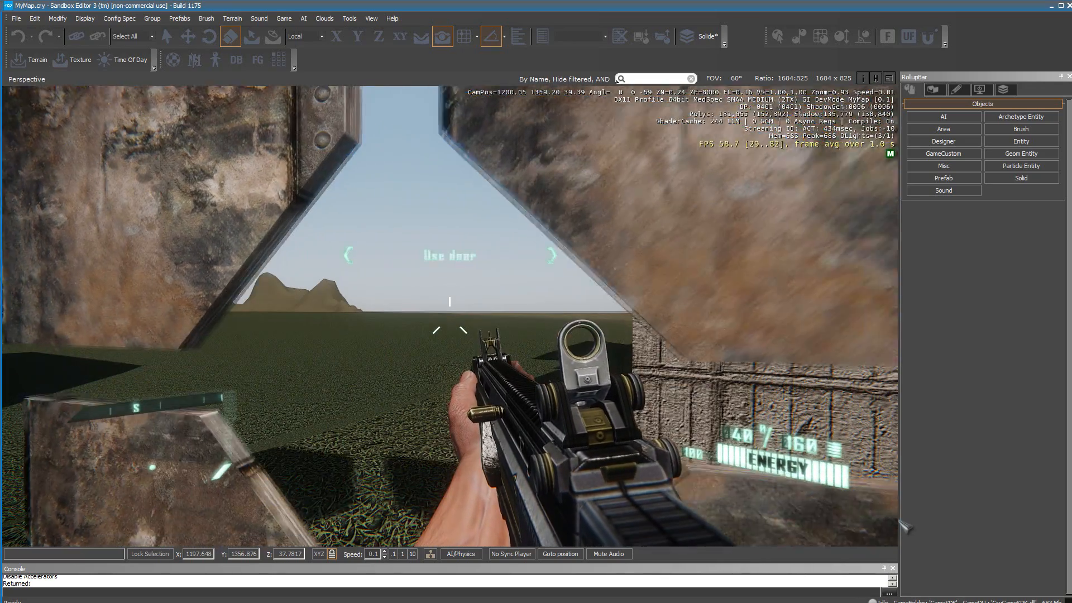
key(s)
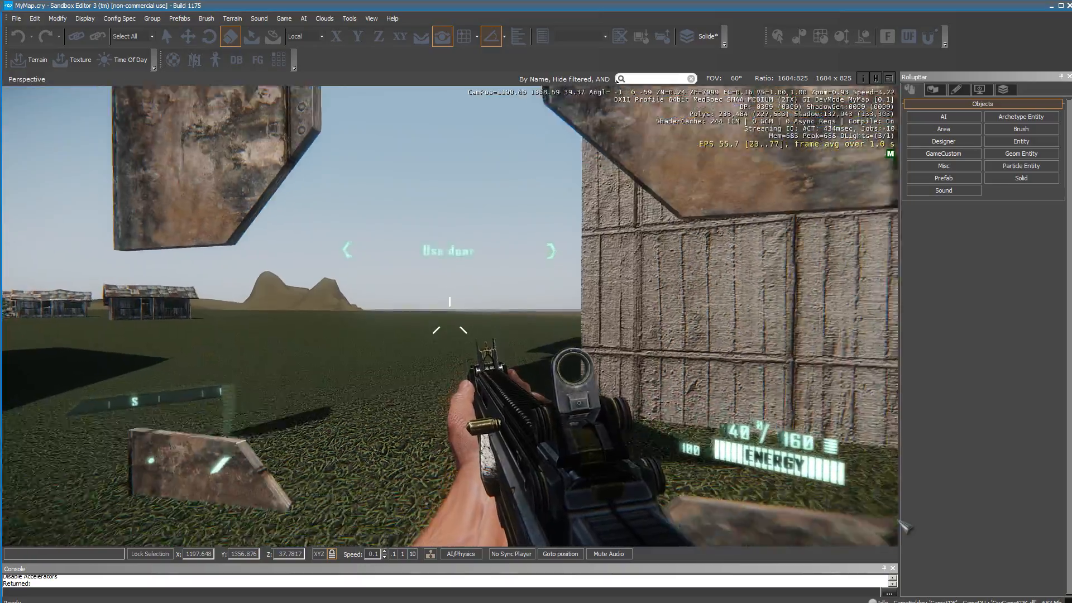
Walk back from the door in game mode to view the tower's elevator, and leave game mode
key(s)
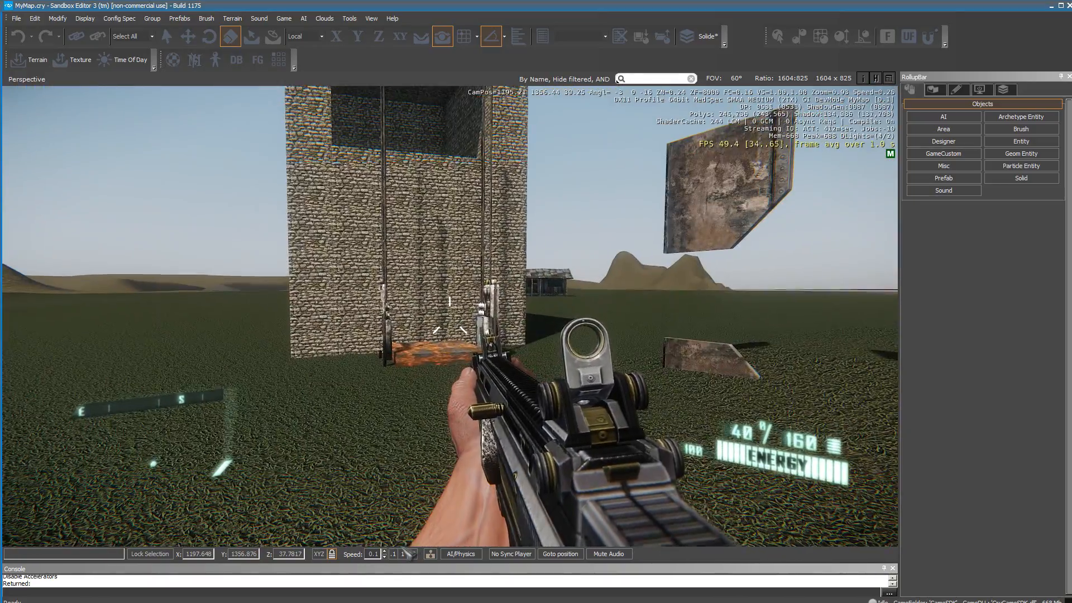
key(w)
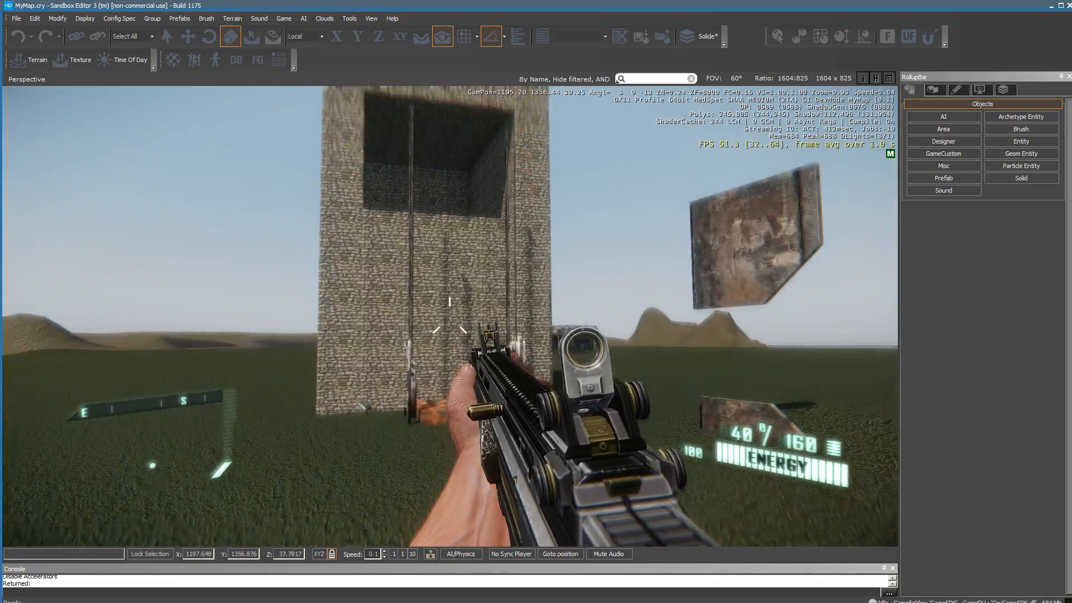
key(Escape)
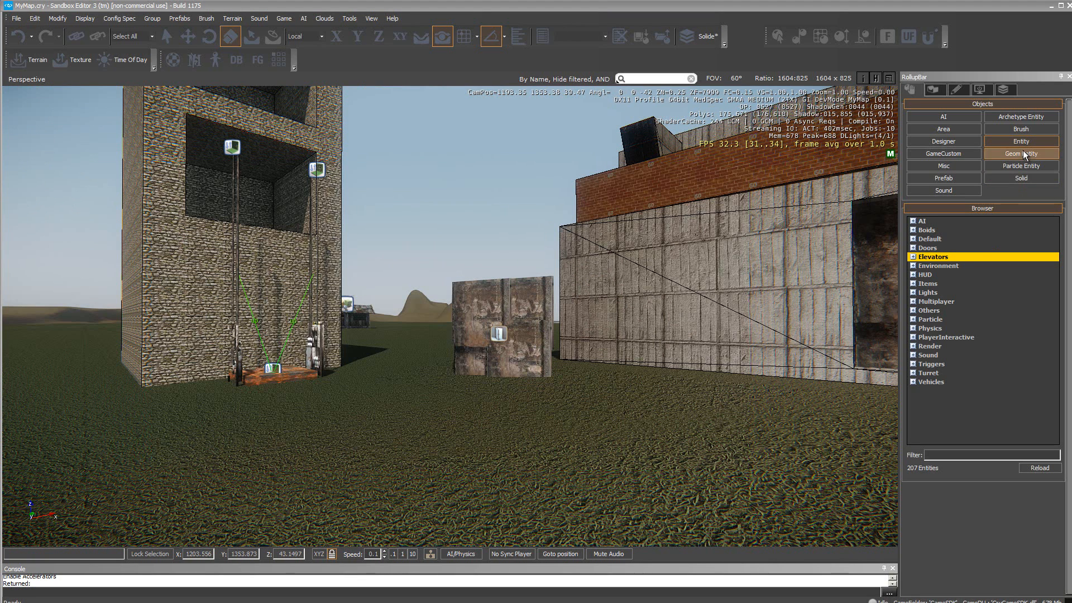
Place an Elevator entity on the ground in front of the tower and browse its model files without changing the model
click(913, 258)
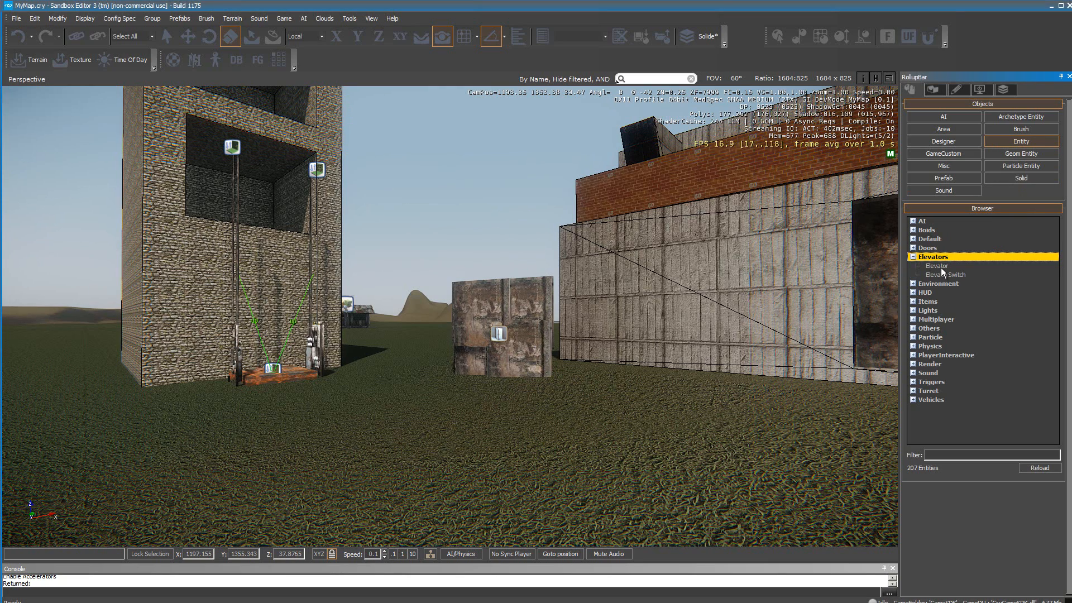
click(940, 267)
drag(711, 335, 400, 454)
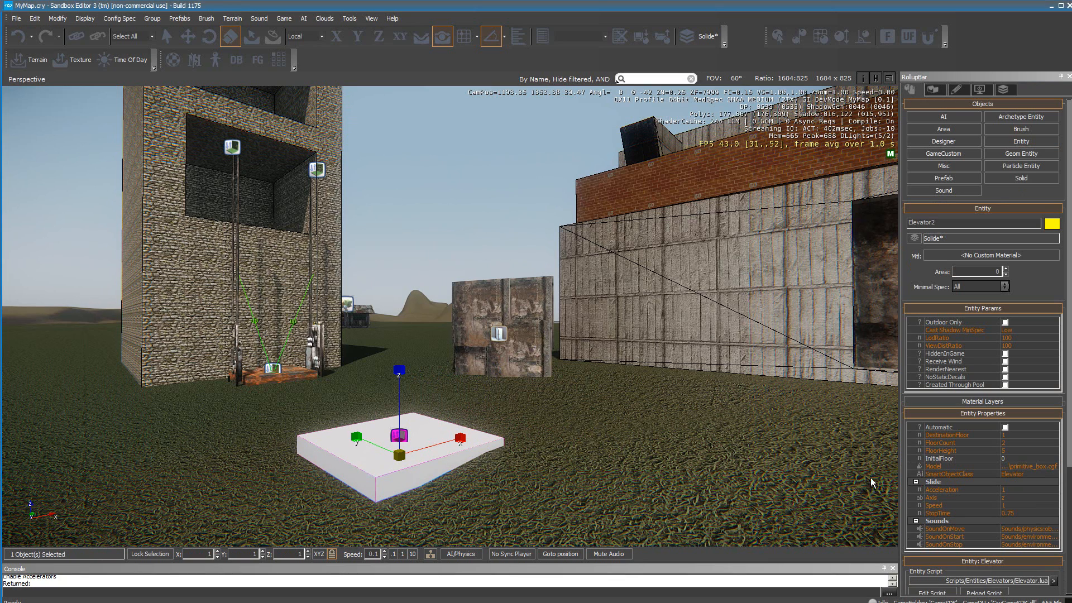
click(1055, 469)
click(1053, 467)
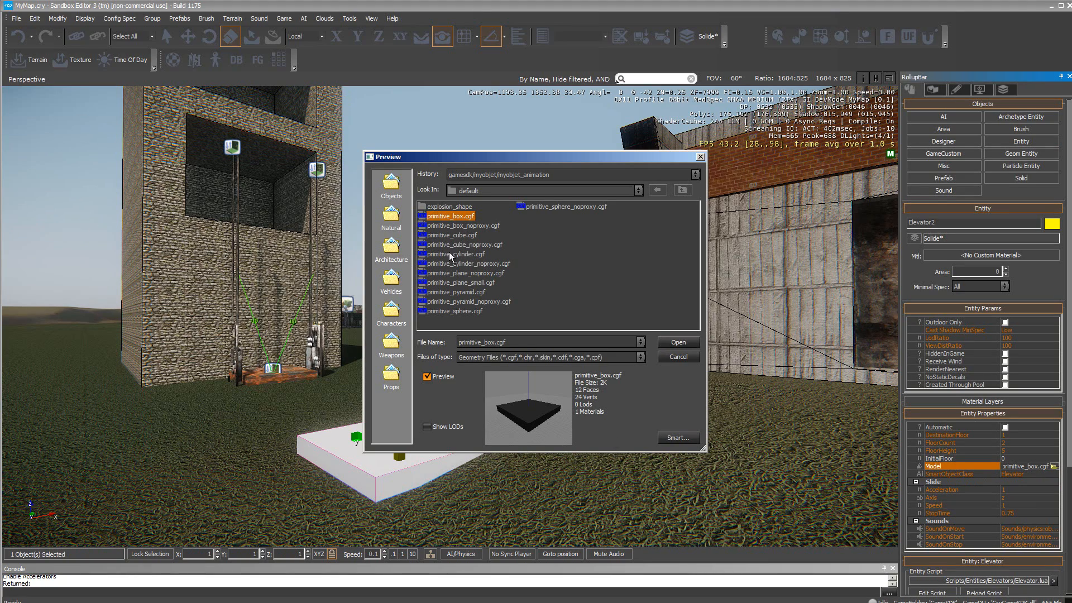
click(678, 357)
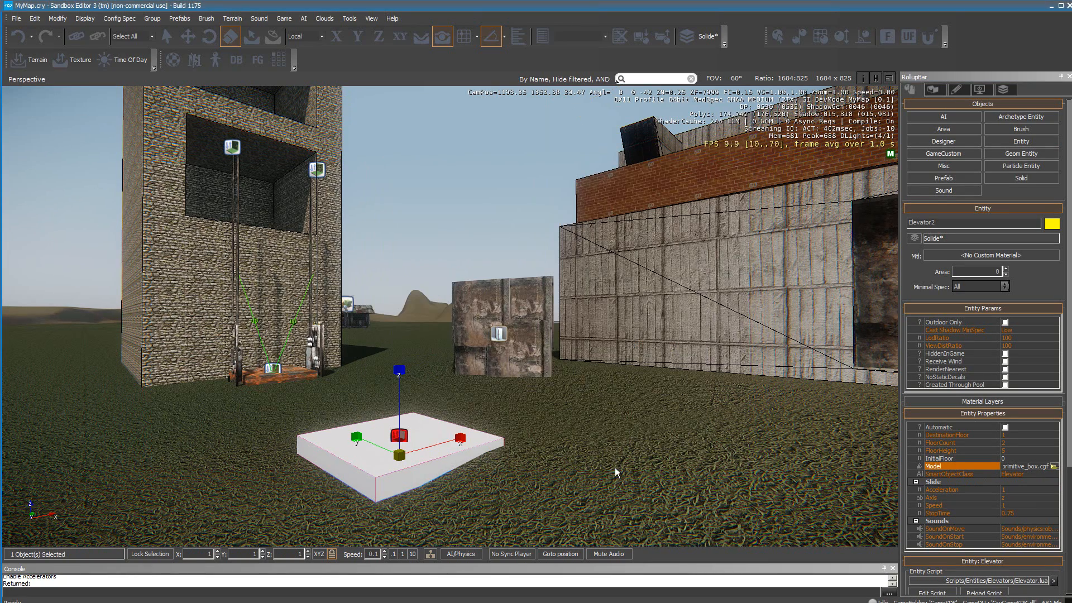
Create a flow graph for the newly placed elevator in a new group named Elevateur
mouse_move(616, 473)
right_down()
mouse_move(604, 475)
mouse_move(617, 473)
right_up()
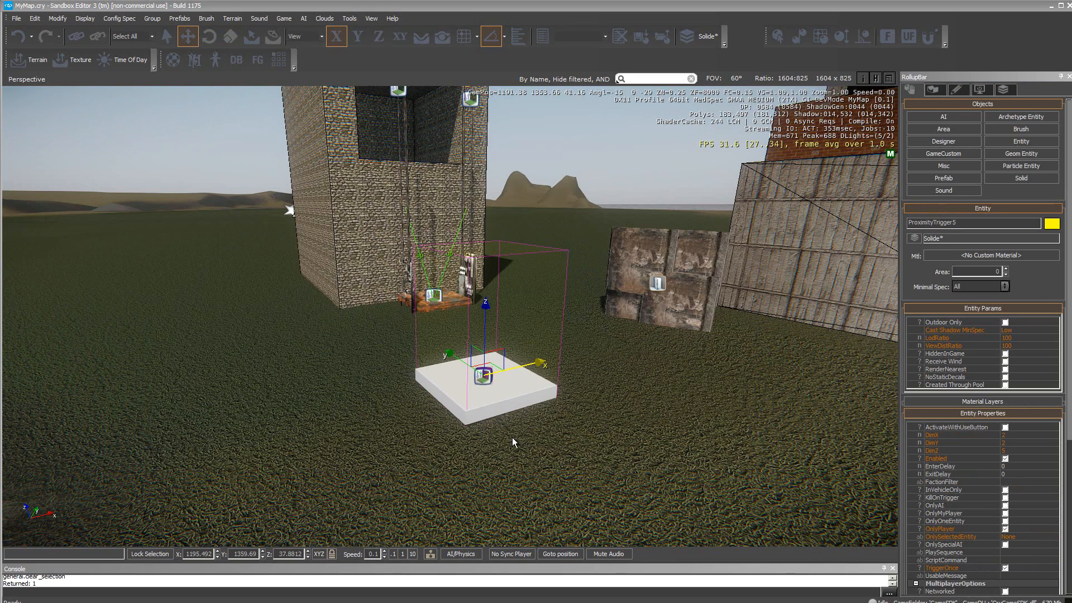
click(503, 392)
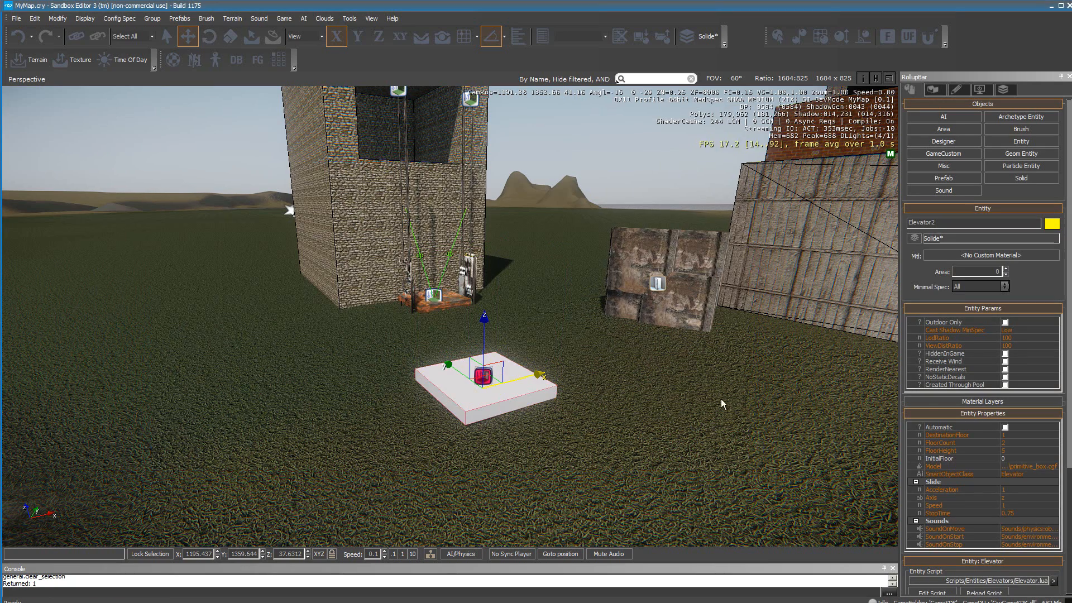
drag(1069, 364, 1069, 501)
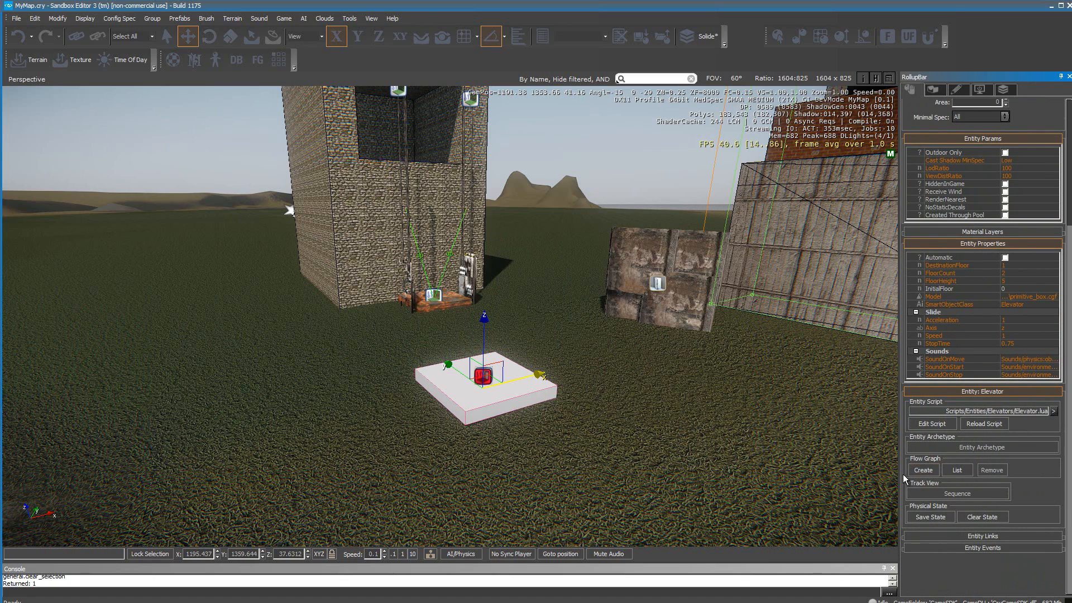
click(929, 472)
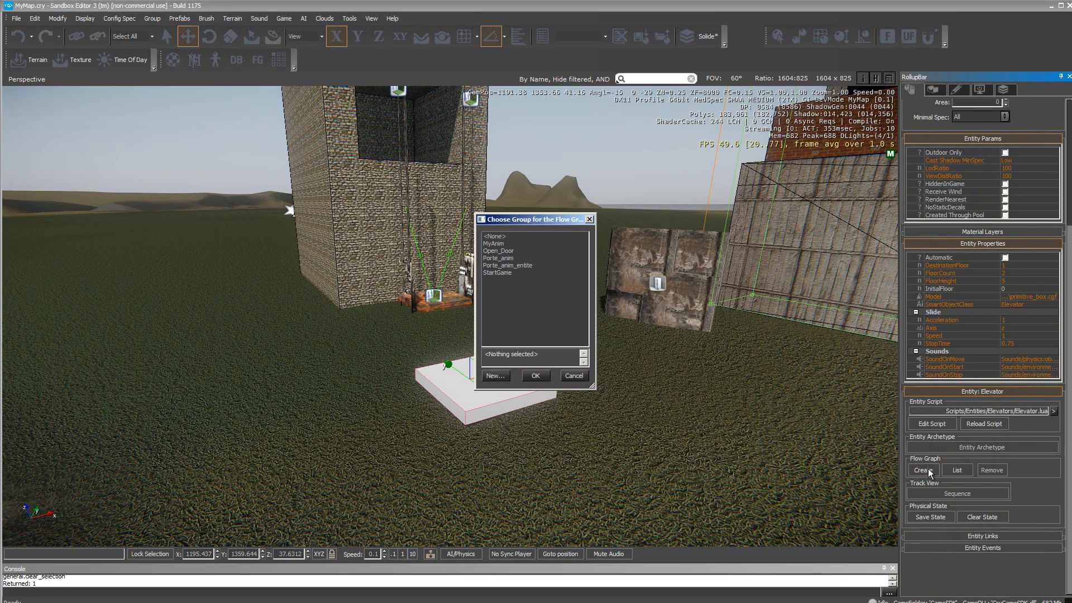
click(495, 375)
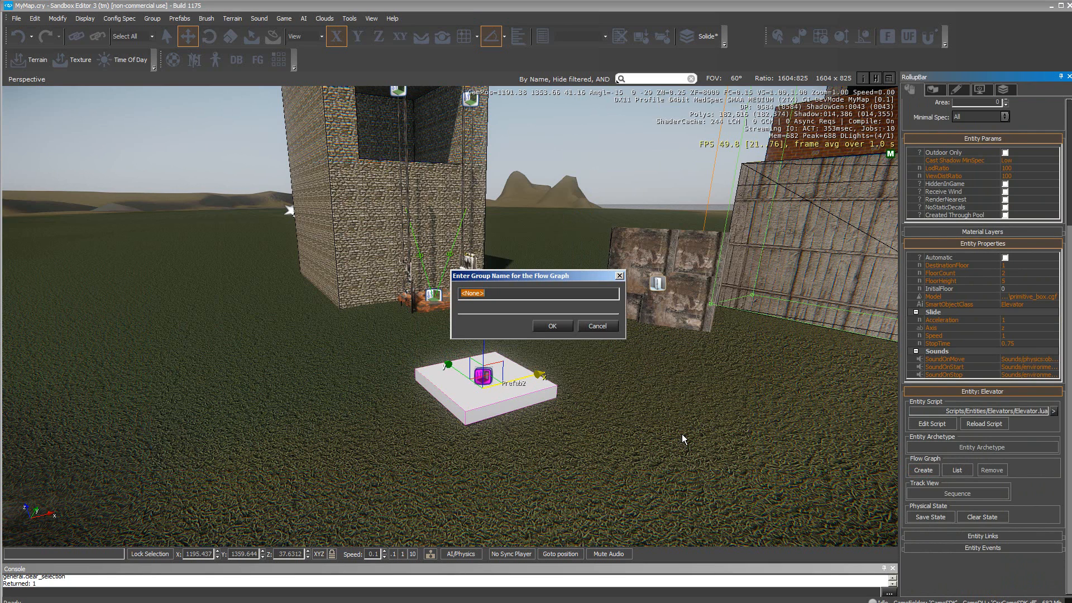
text(Elevateur)
click(565, 330)
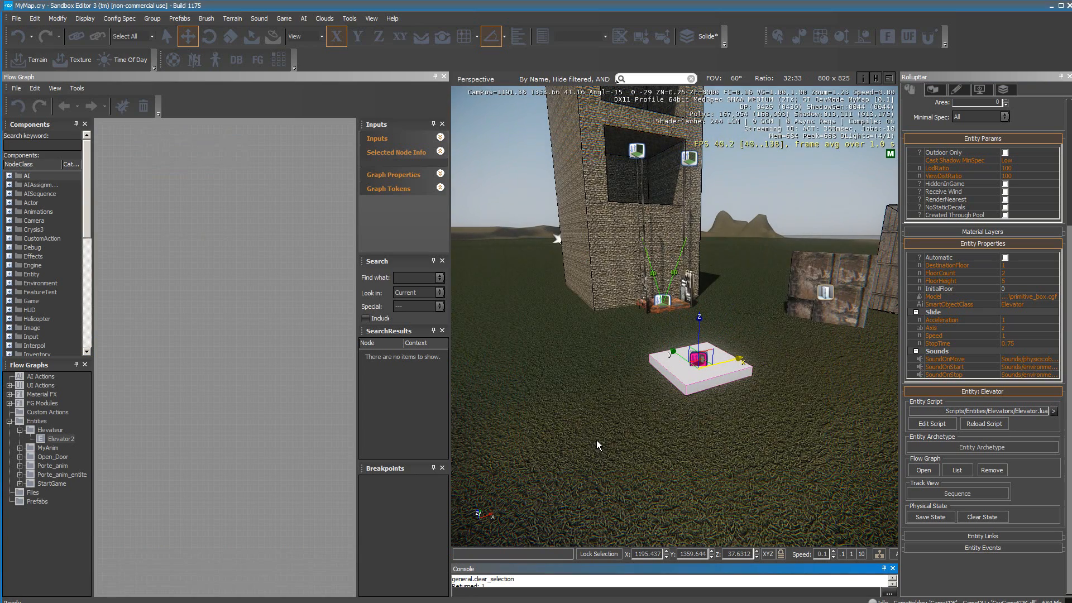
Add the proximity trigger above the elevator platform as a node in the Elevateur flow graph, at the graph's left side
click(746, 439)
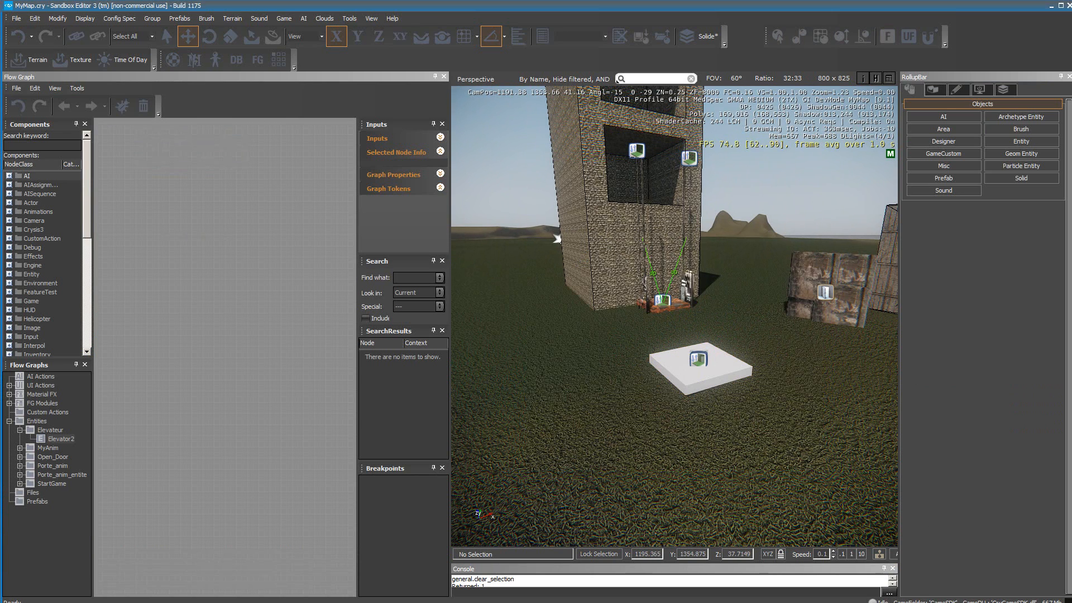
click(698, 358)
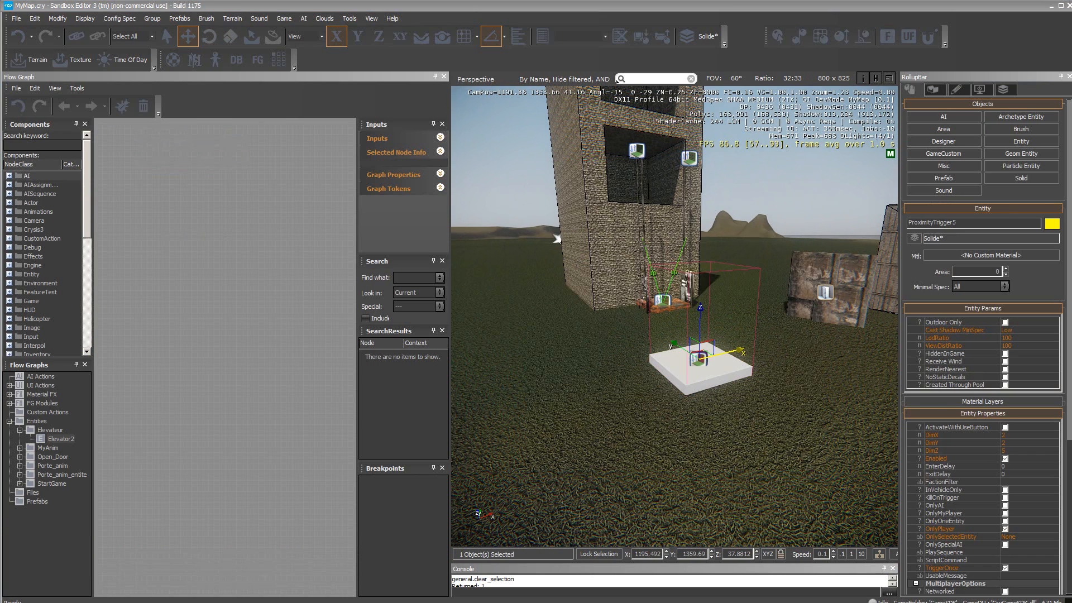
right_click(213, 265)
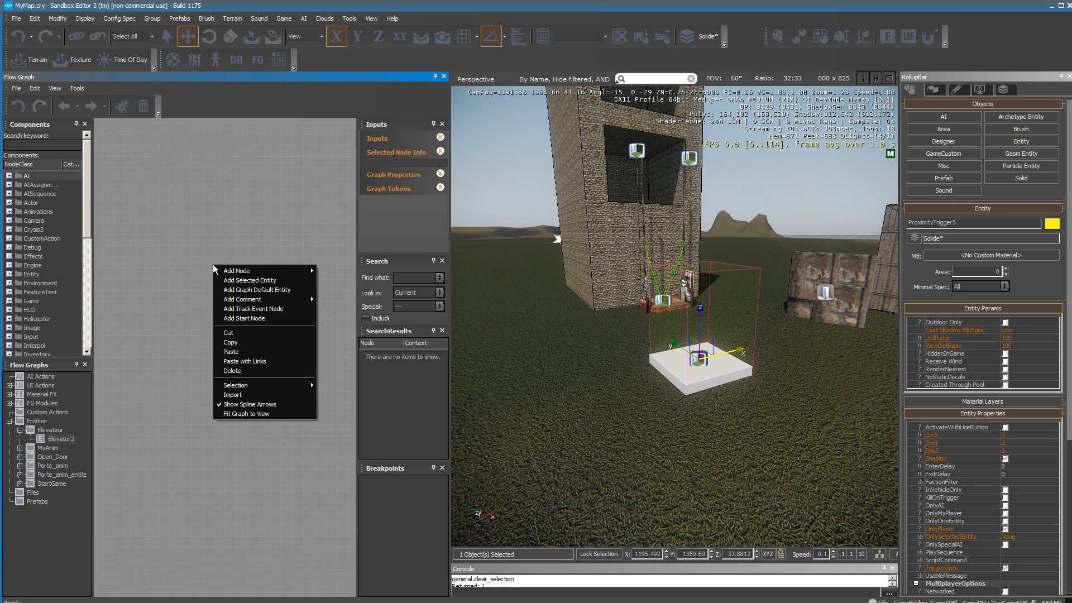
click(249, 281)
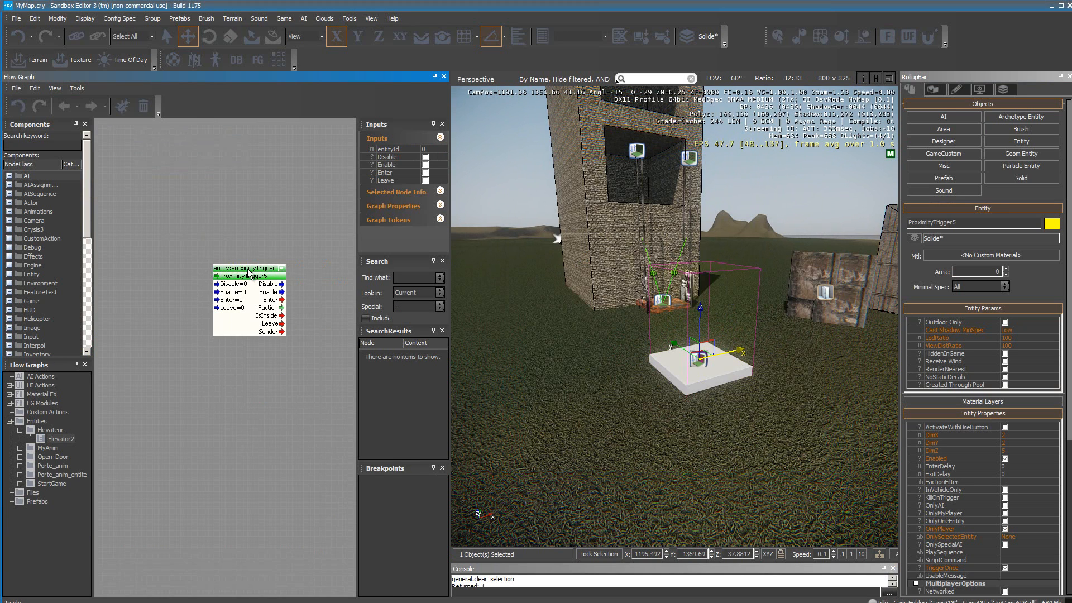
drag(229, 291, 152, 350)
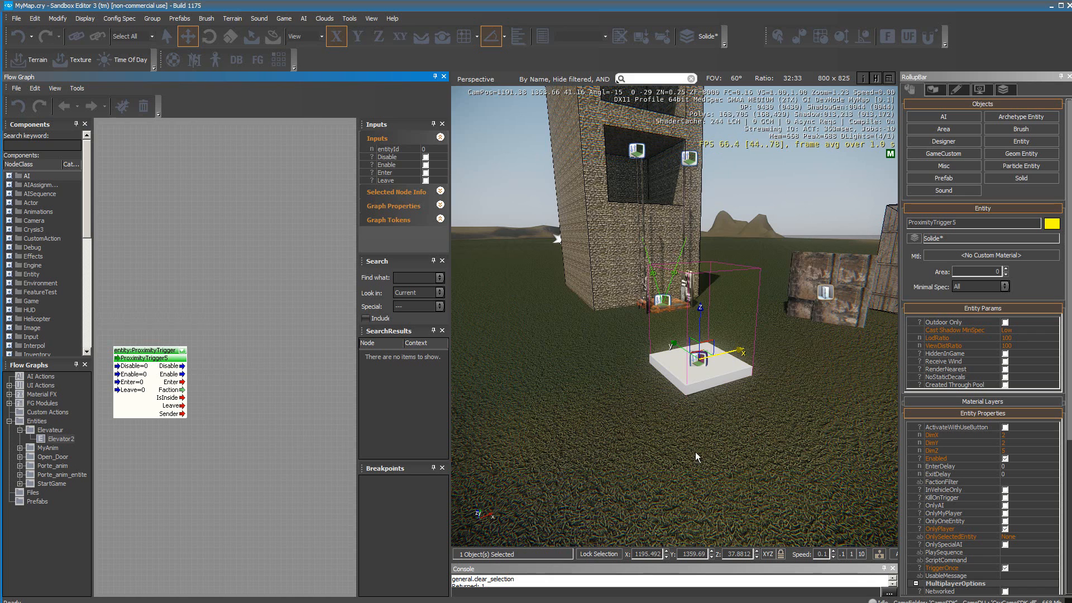
Add the elevator as a node beside the trigger node and link the trigger's Enter output to its Up input
click(702, 365)
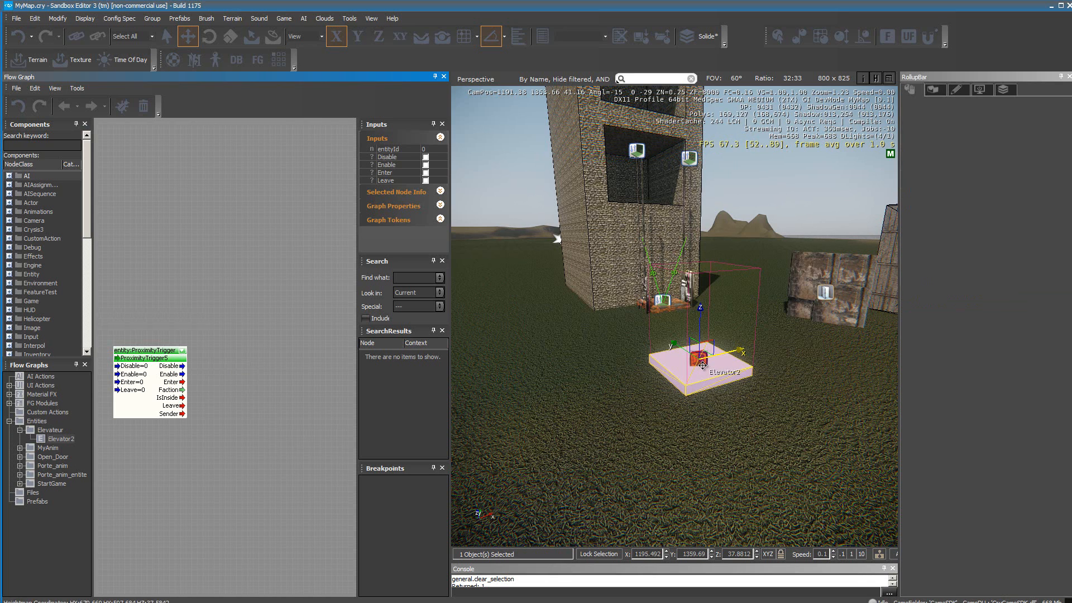
right_click(224, 305)
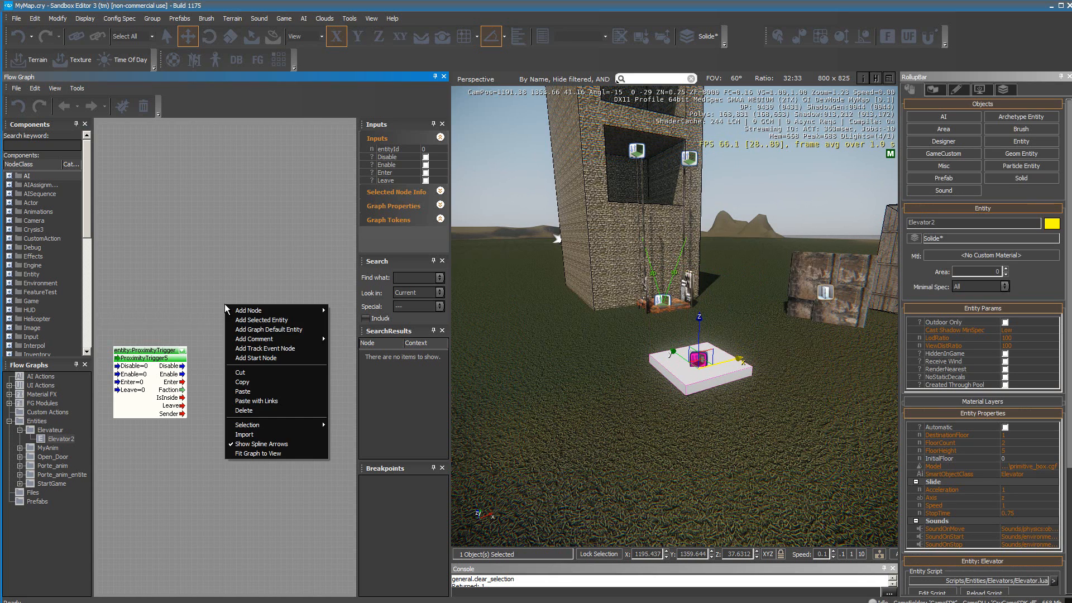
click(256, 320)
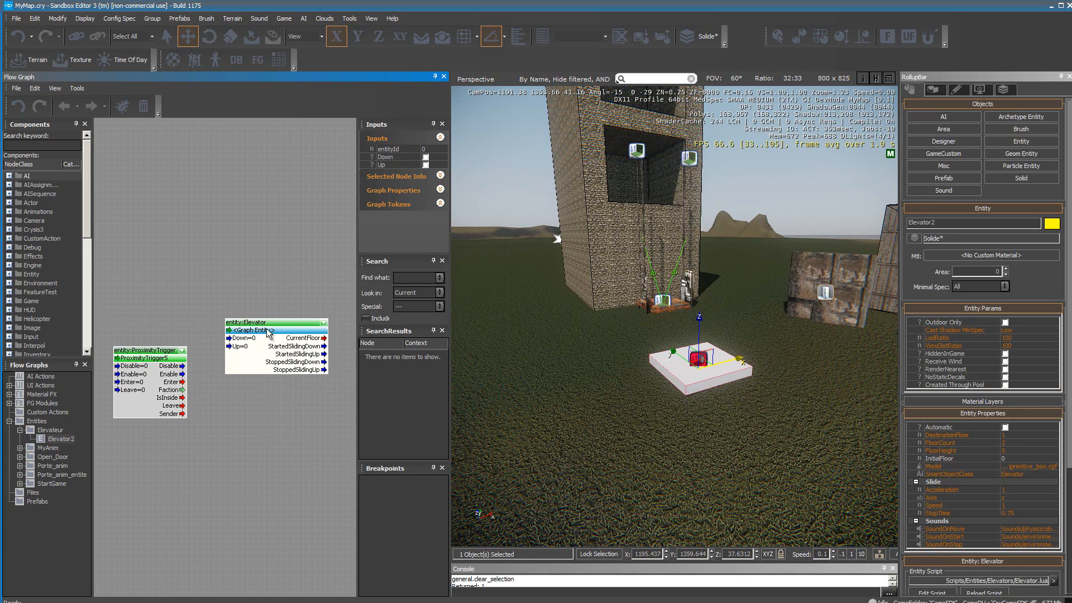
drag(268, 333, 268, 344)
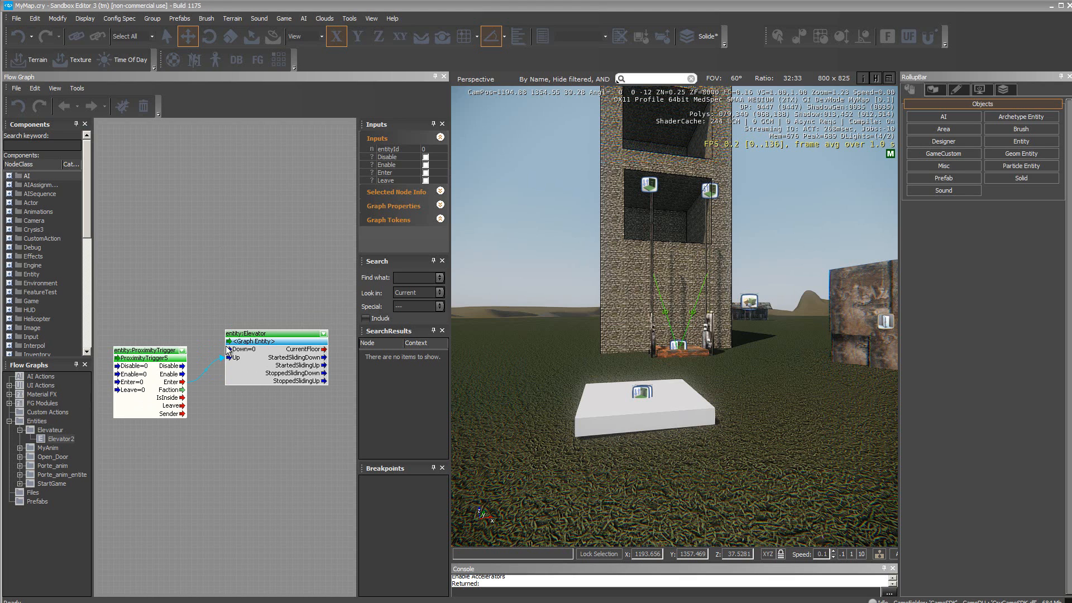
click(279, 446)
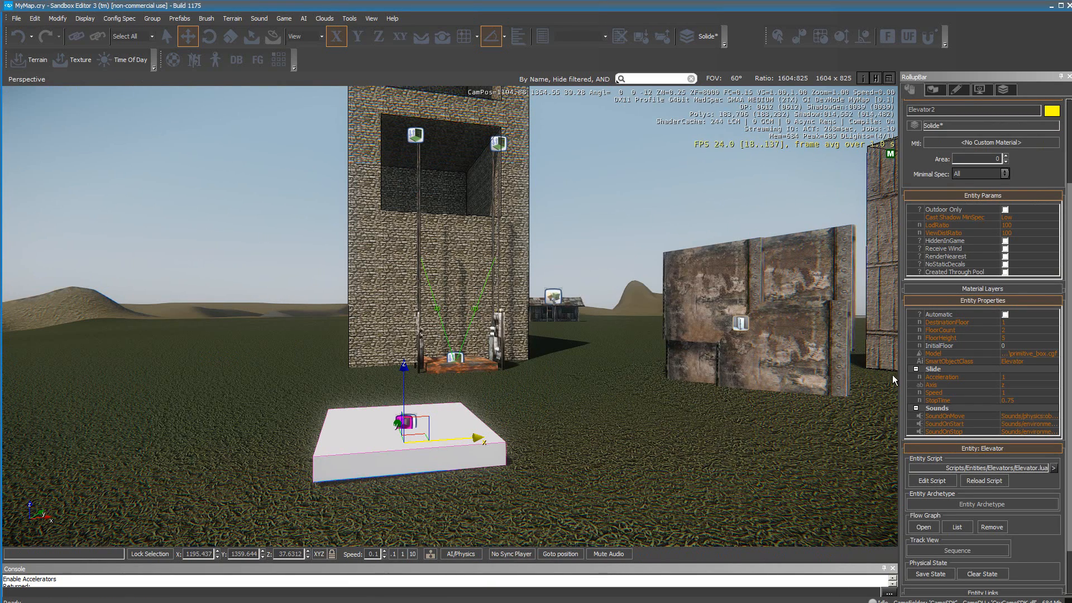
Enable the elevator's Automatic property and review its floor, slide and sound properties, leaving nothing selected
click(1005, 315)
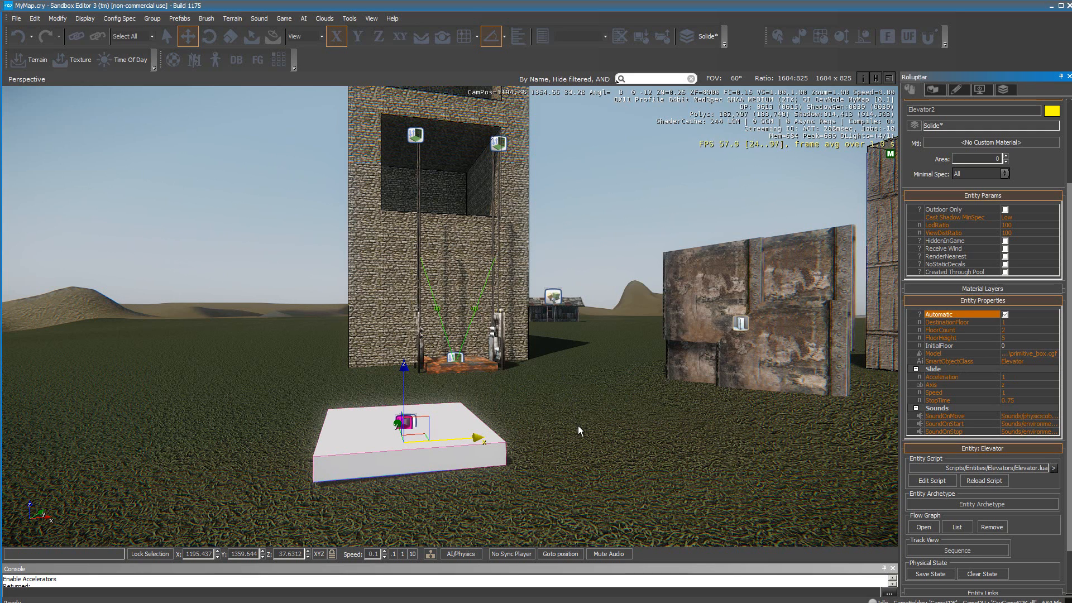
click(1013, 337)
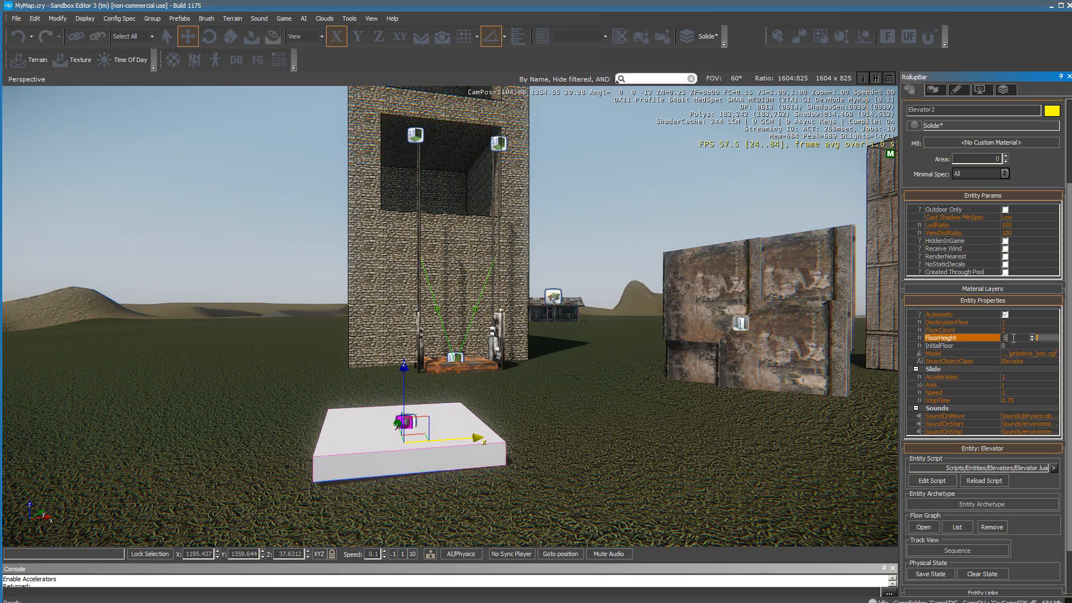
click(644, 462)
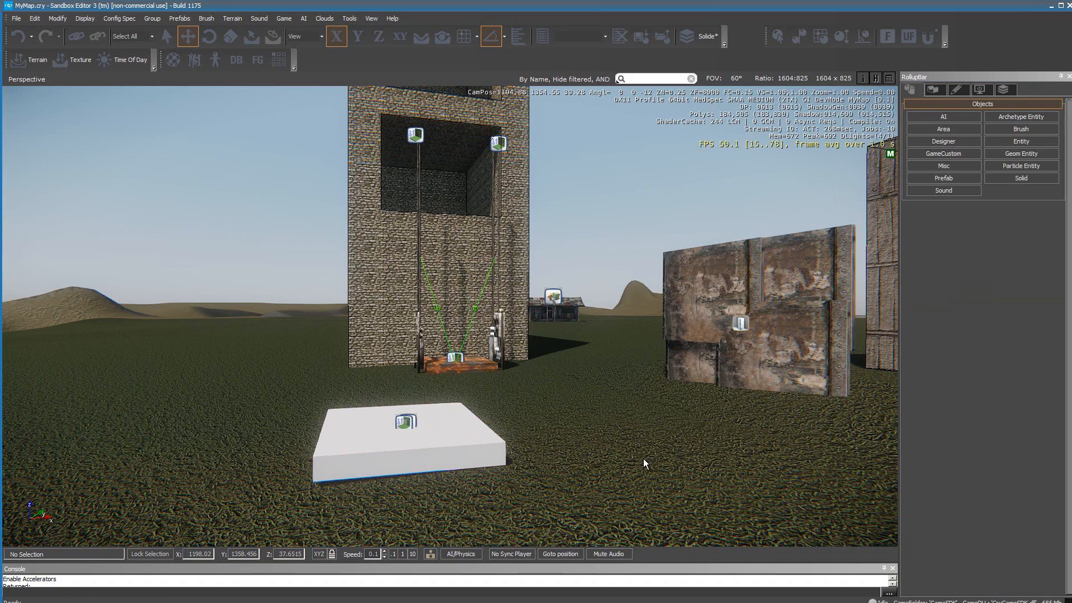
click(462, 431)
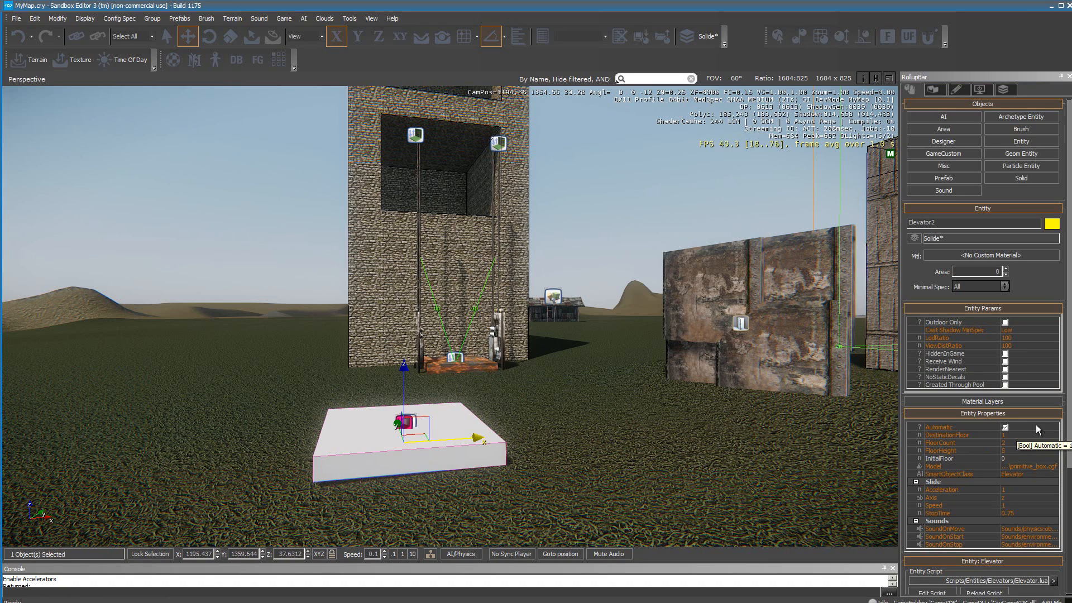
scroll(1067, 427, down, 1)
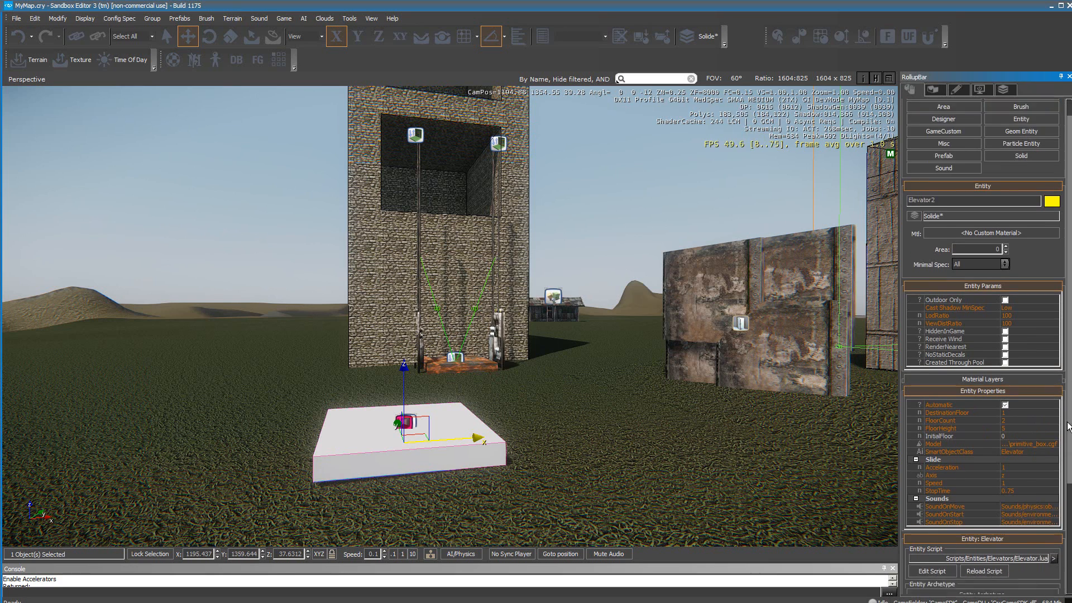
scroll(1068, 426, down, 3)
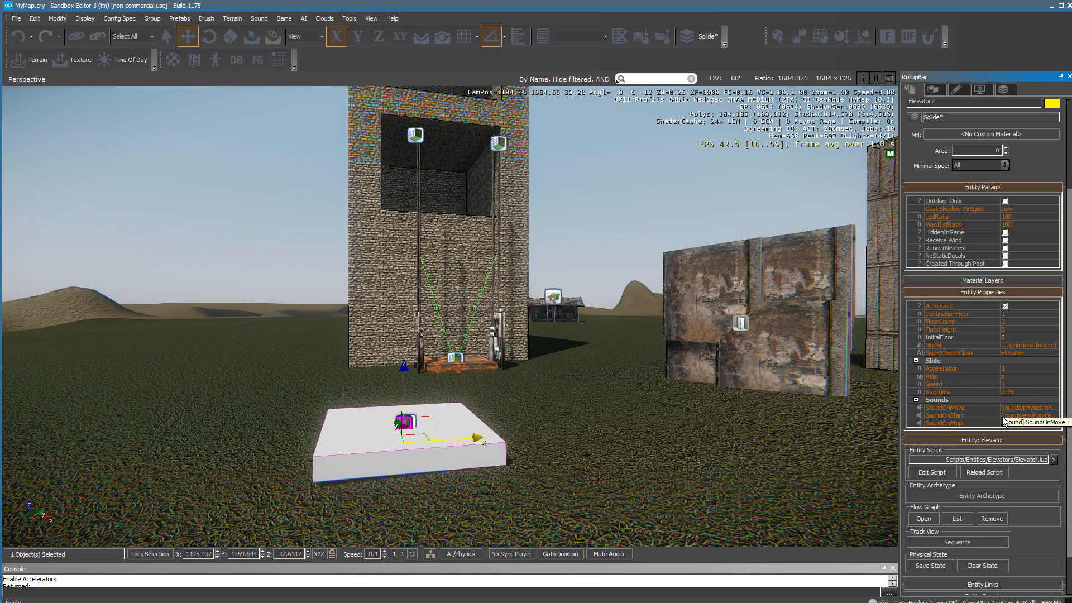
click(632, 421)
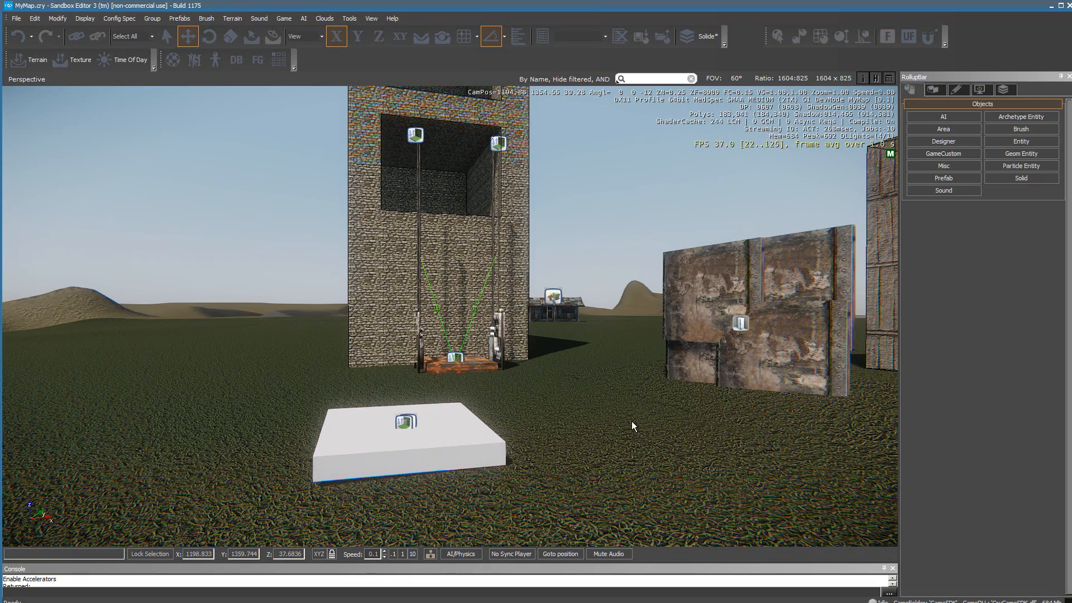
Test the white elevator in game mode by stepping onto its platform and riding it, then return to editing
key(ctrl+g)
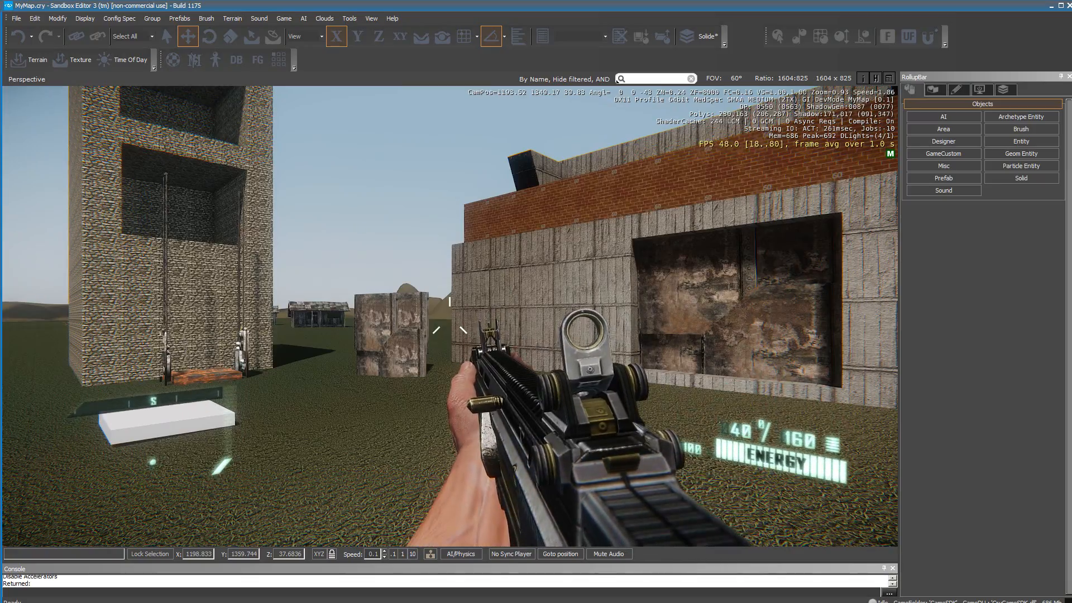
key(w)
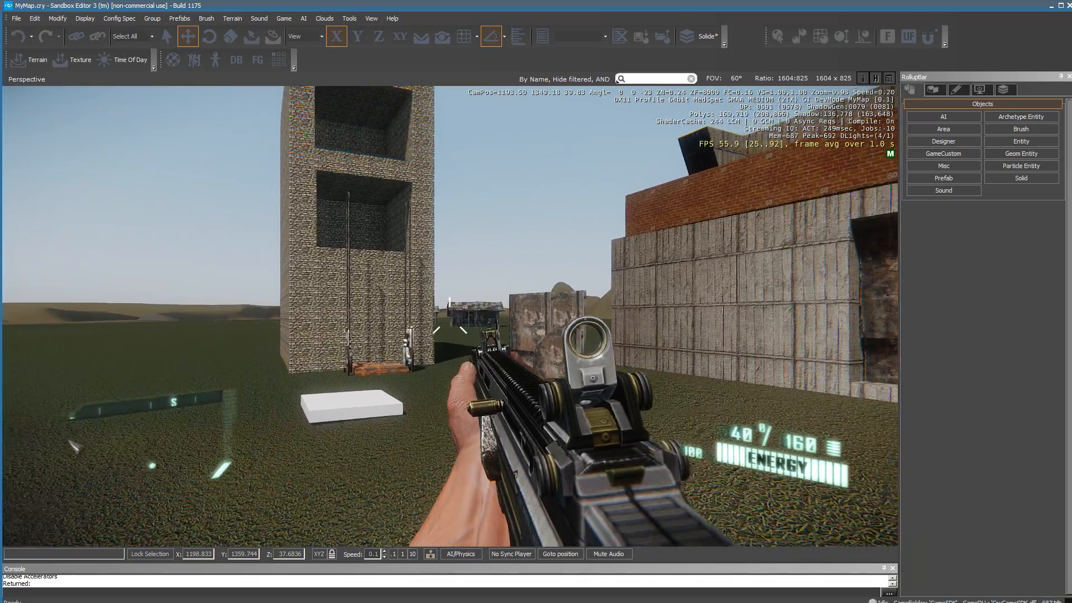
key(w)
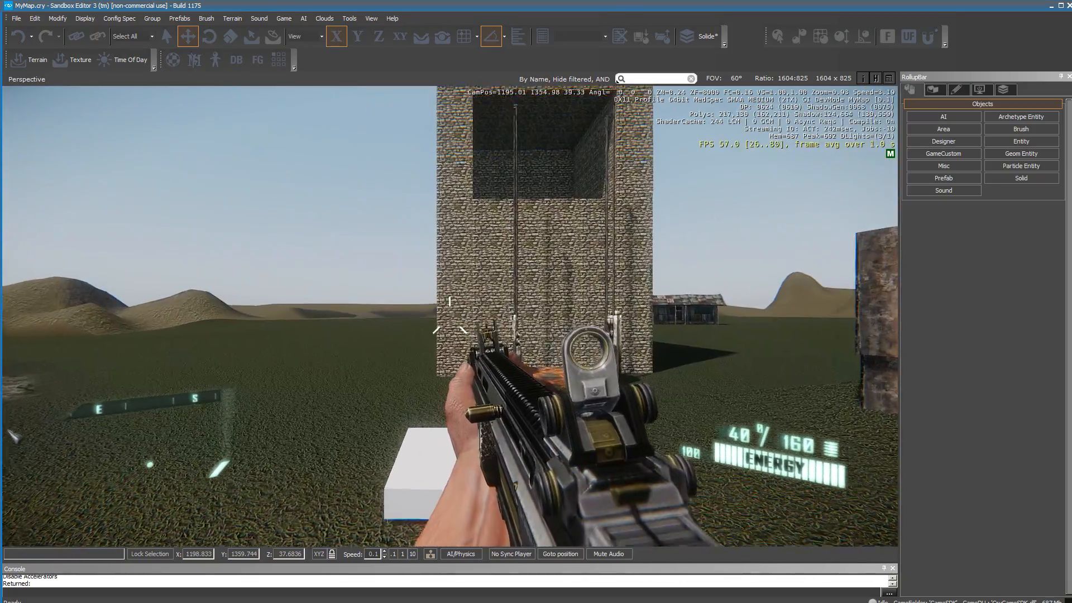
key(space)
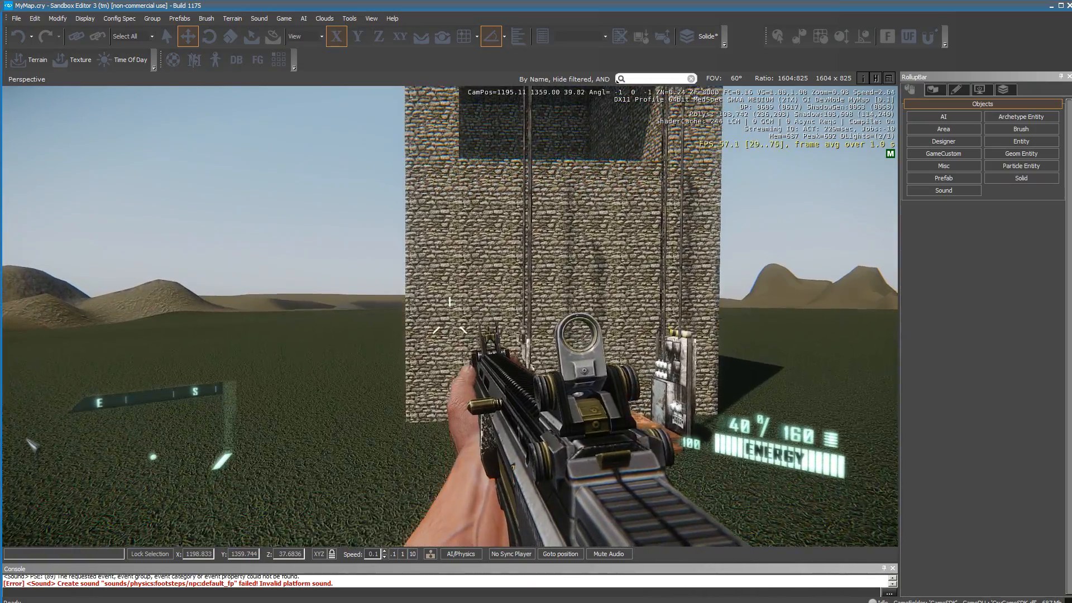
key(w)
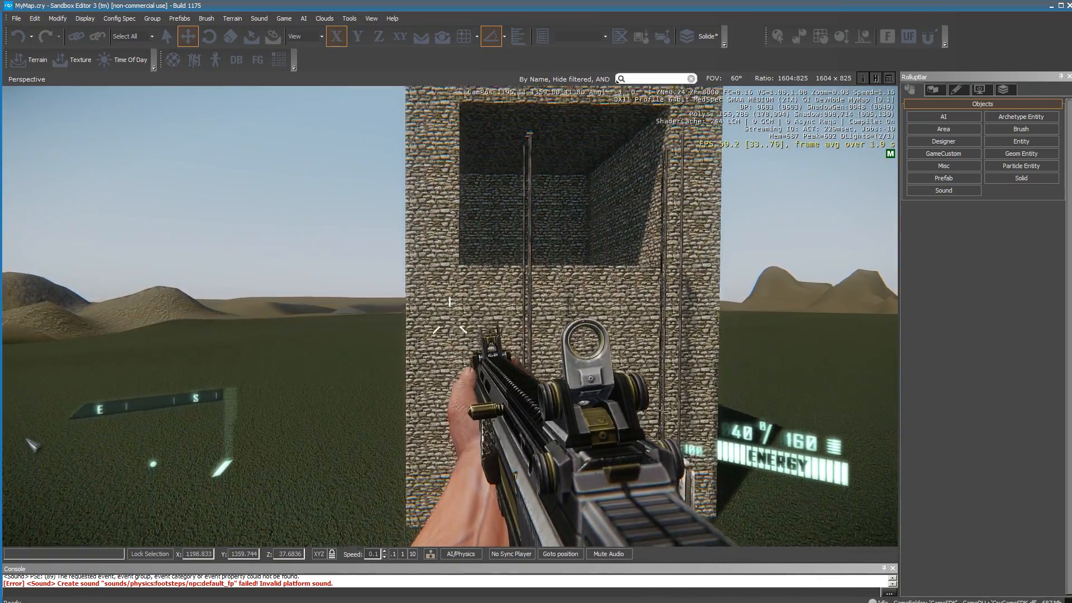
key(w)
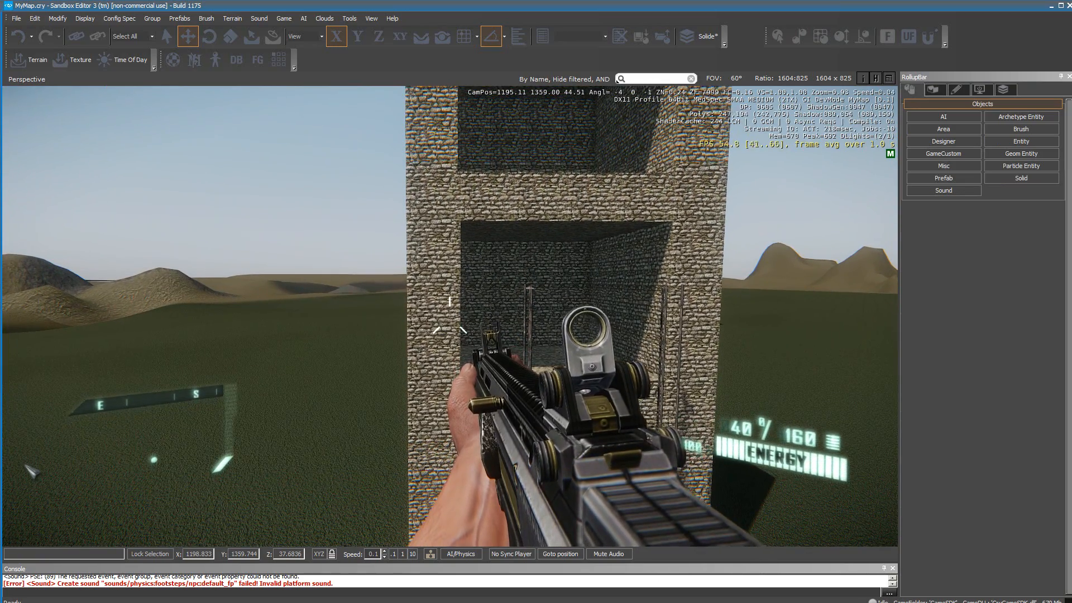
key(s)
key(s)
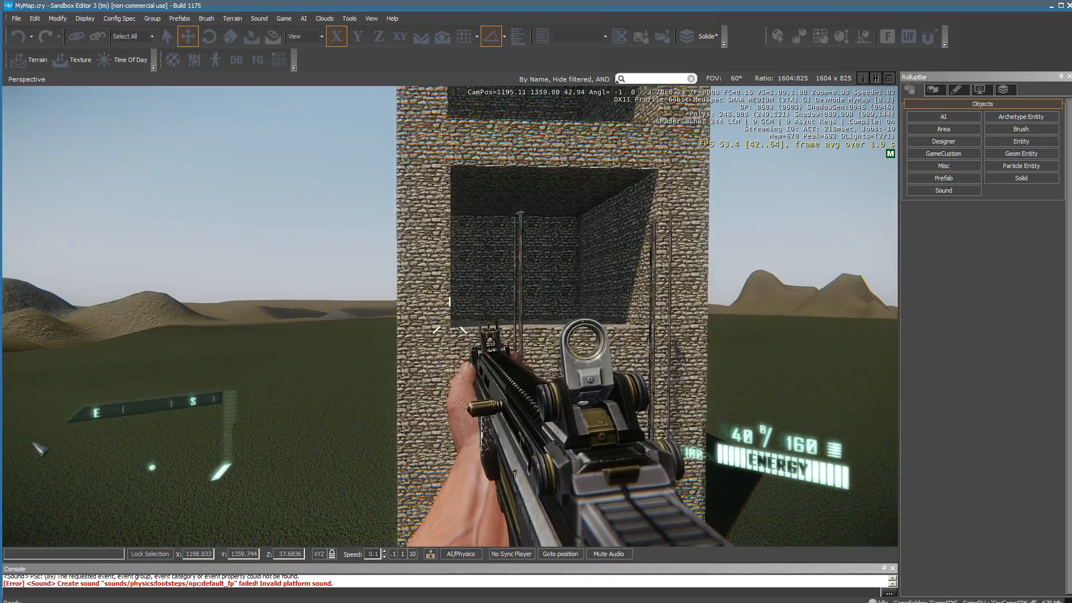
key(s)
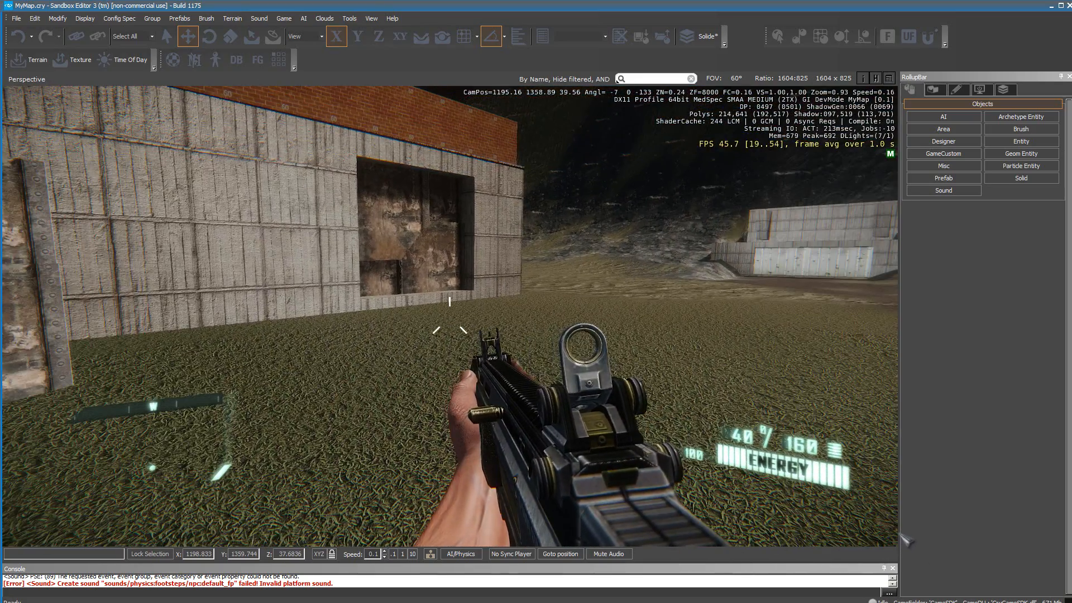
key(Escape)
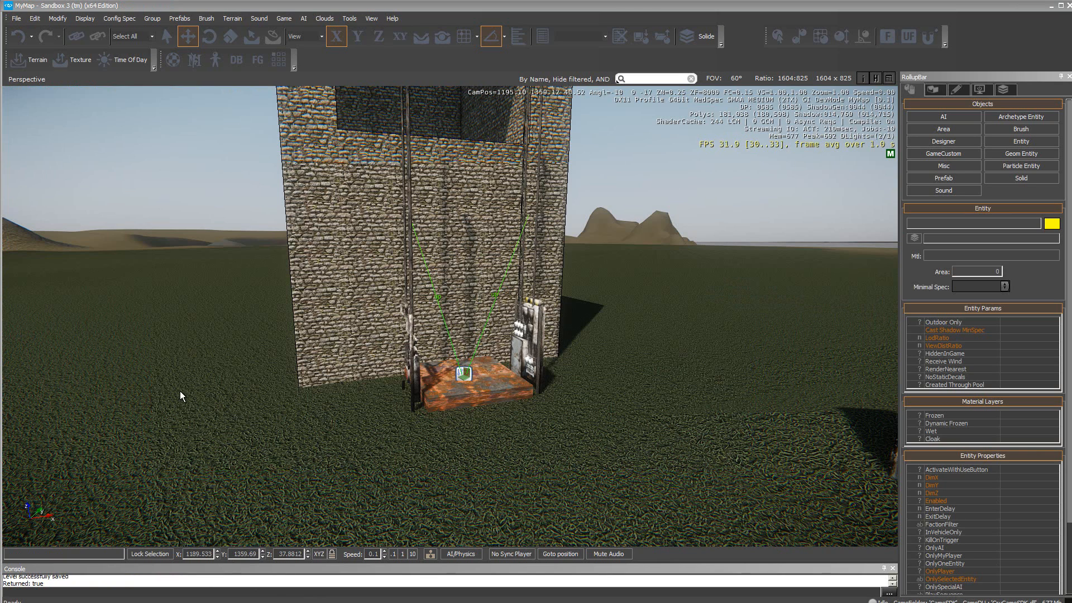
Place an ElevatorSwitch entity from the Elevators category on the ground beside the rusty elevator
click(412, 364)
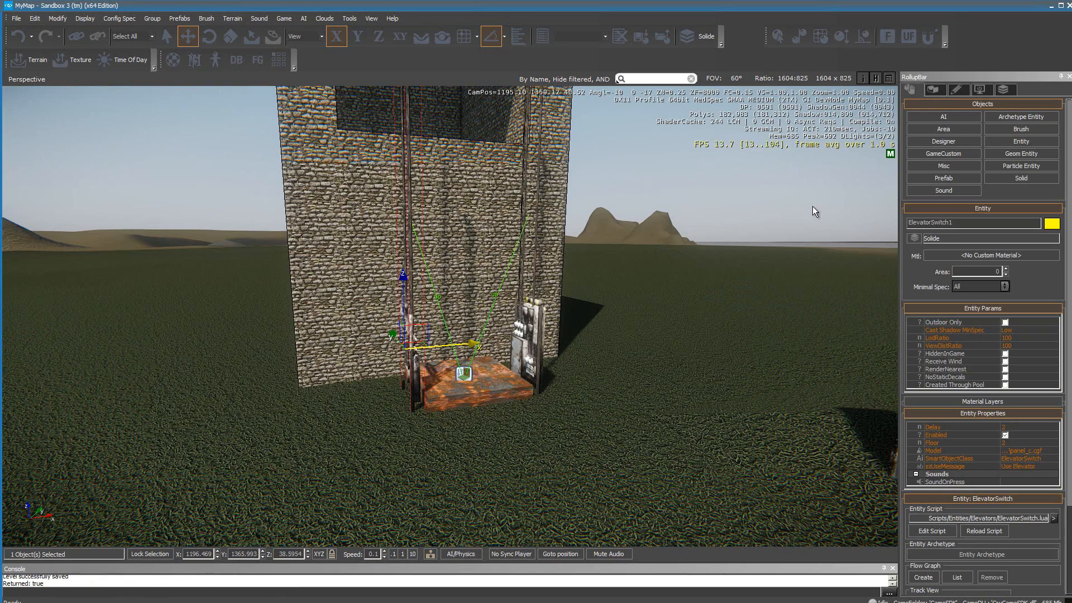
click(1040, 144)
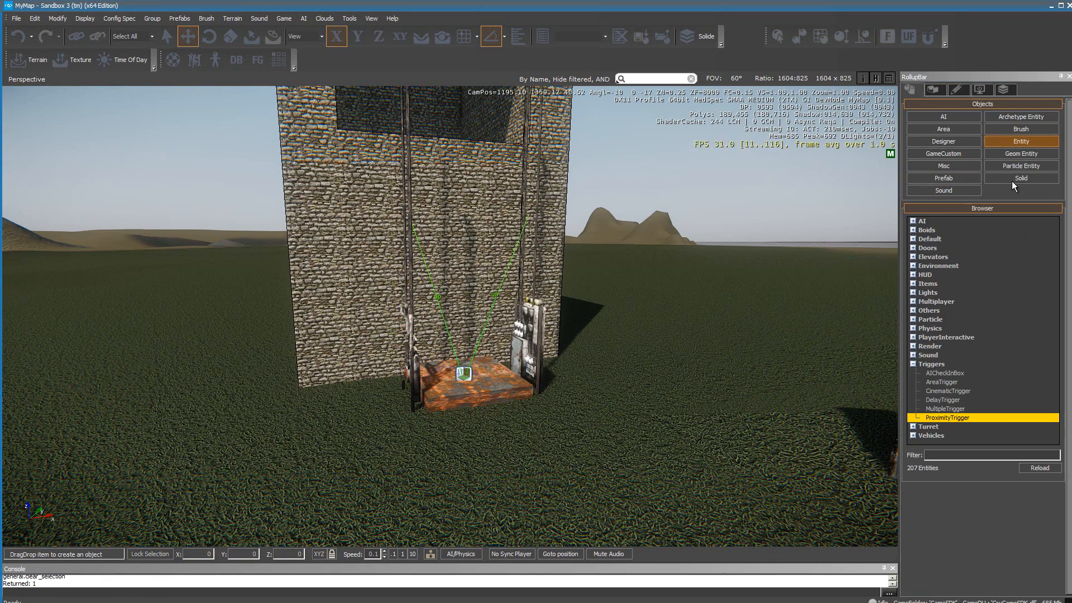
click(911, 257)
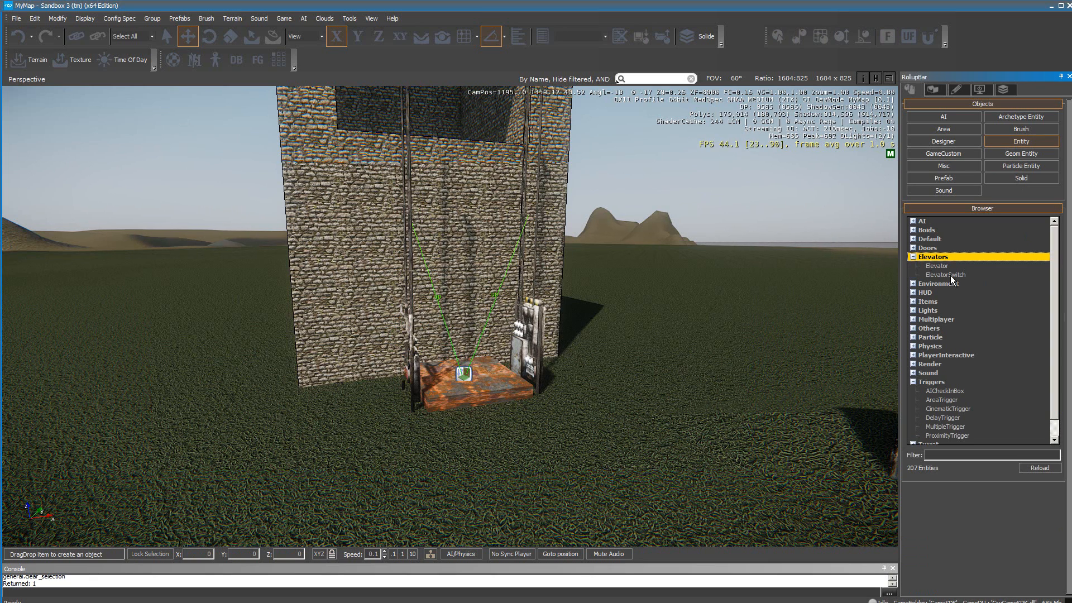
drag(950, 276, 739, 354)
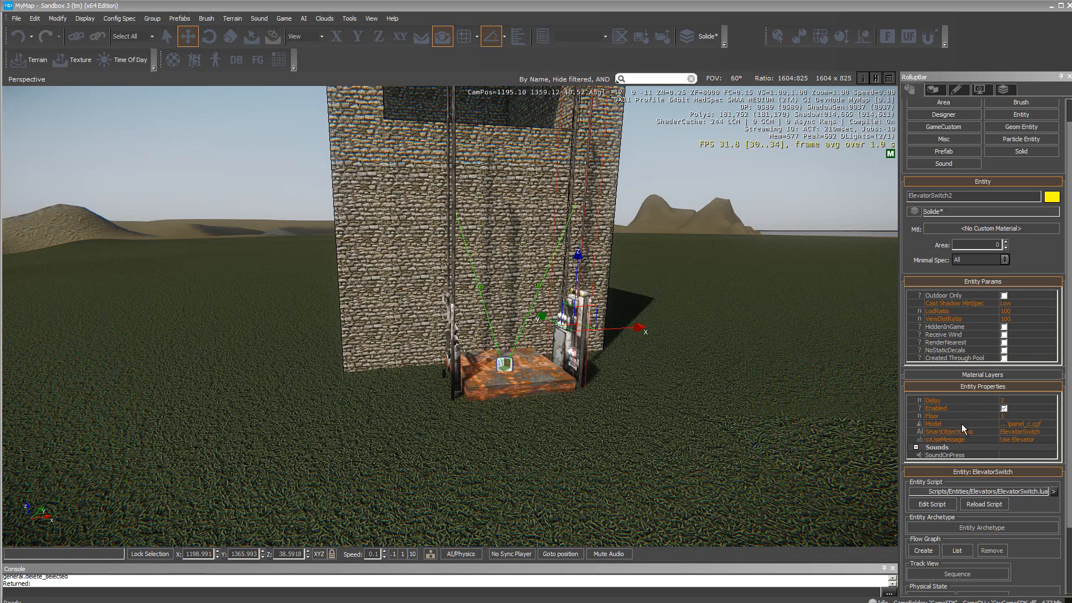
Examine the panel model file of the second elevator switch and compare the Delay and Floor properties of both switches
click(1051, 425)
click(1052, 424)
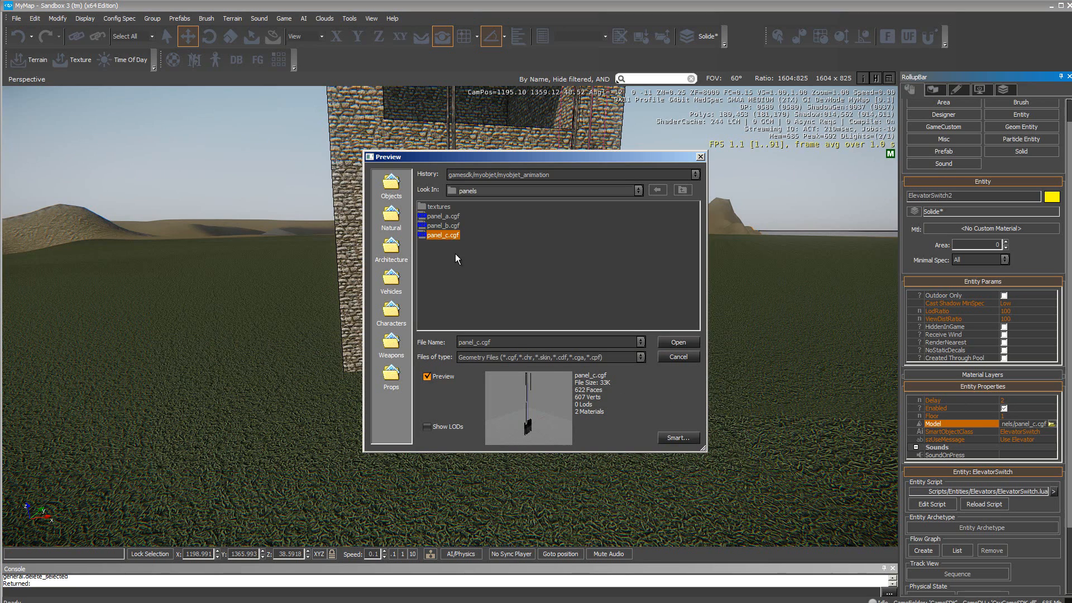
click(676, 357)
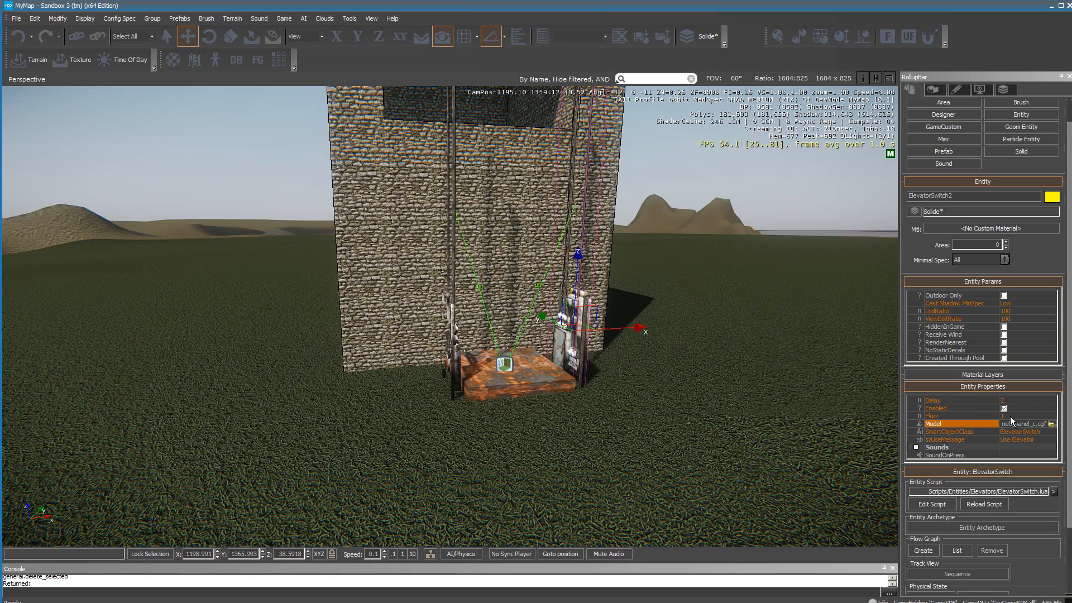
click(454, 357)
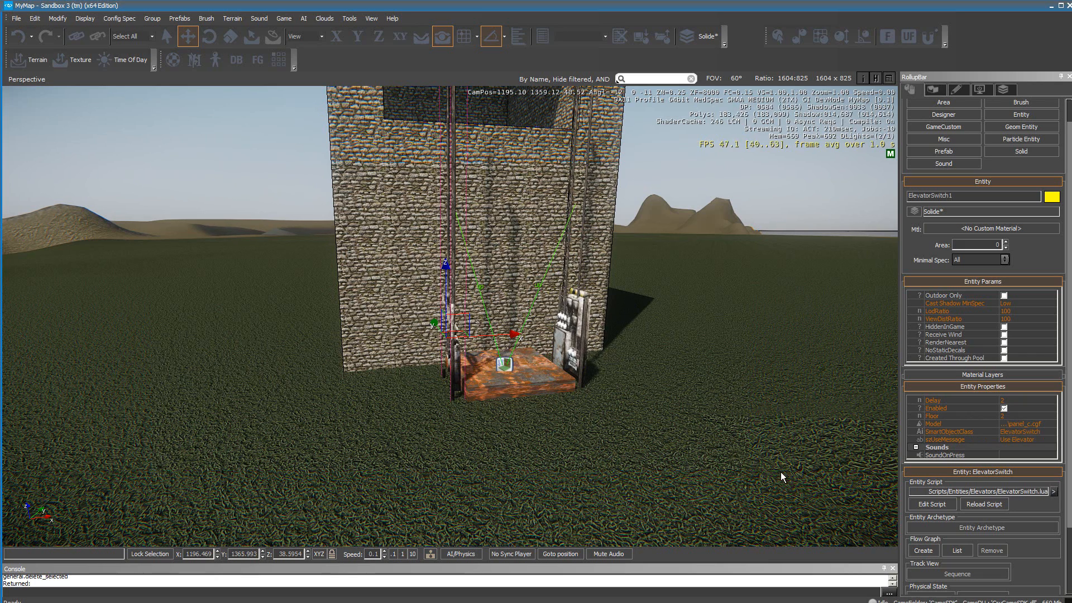
click(1020, 453)
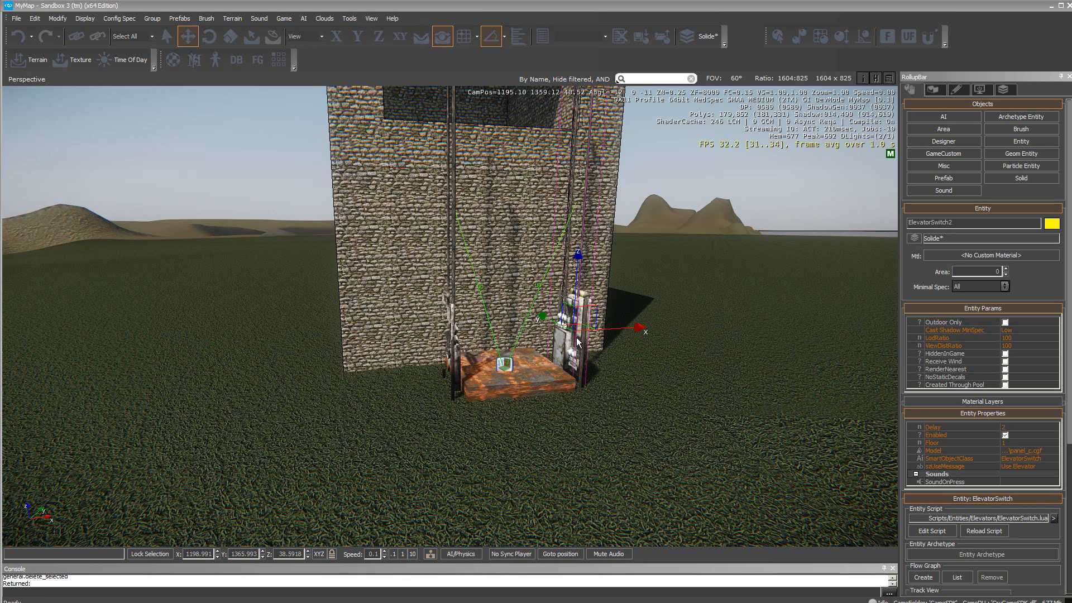
Examine the second switch's entity link to the elevator and its target picking option, without picking a new target
drag(1068, 367, 1068, 518)
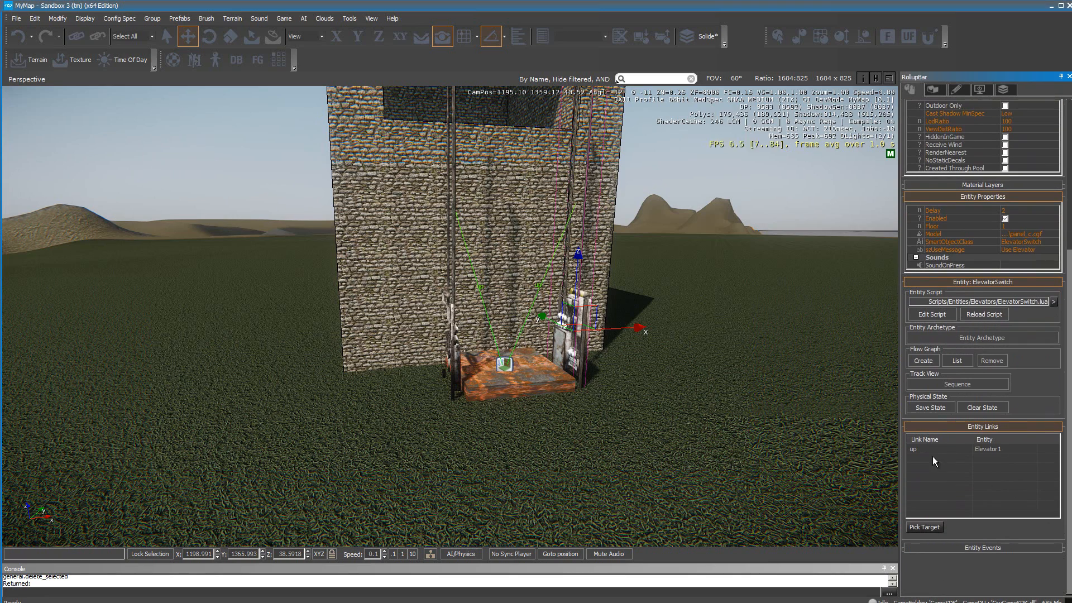
click(933, 424)
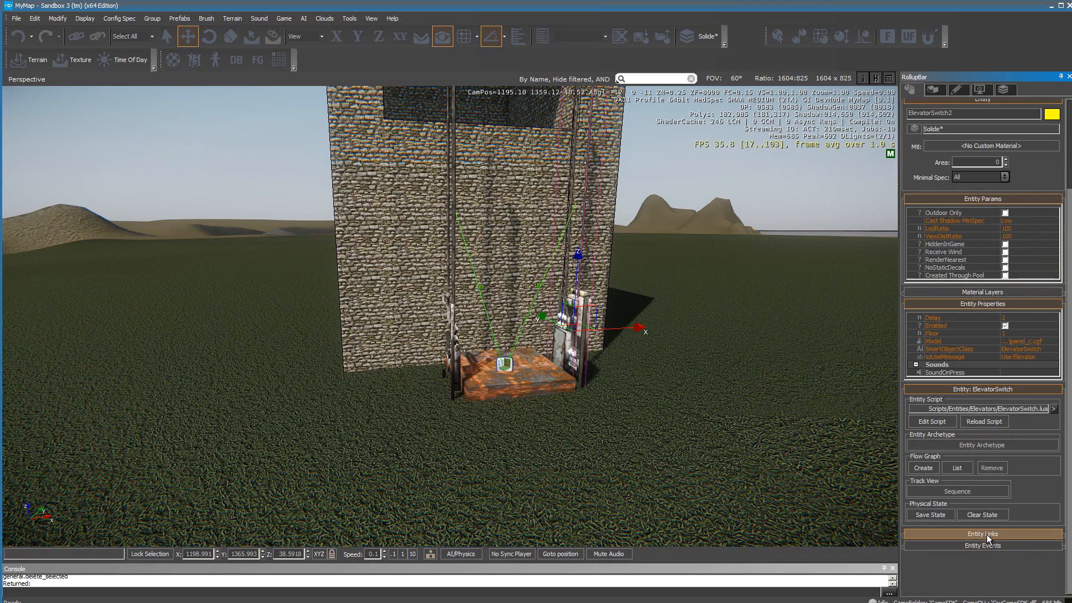
click(986, 535)
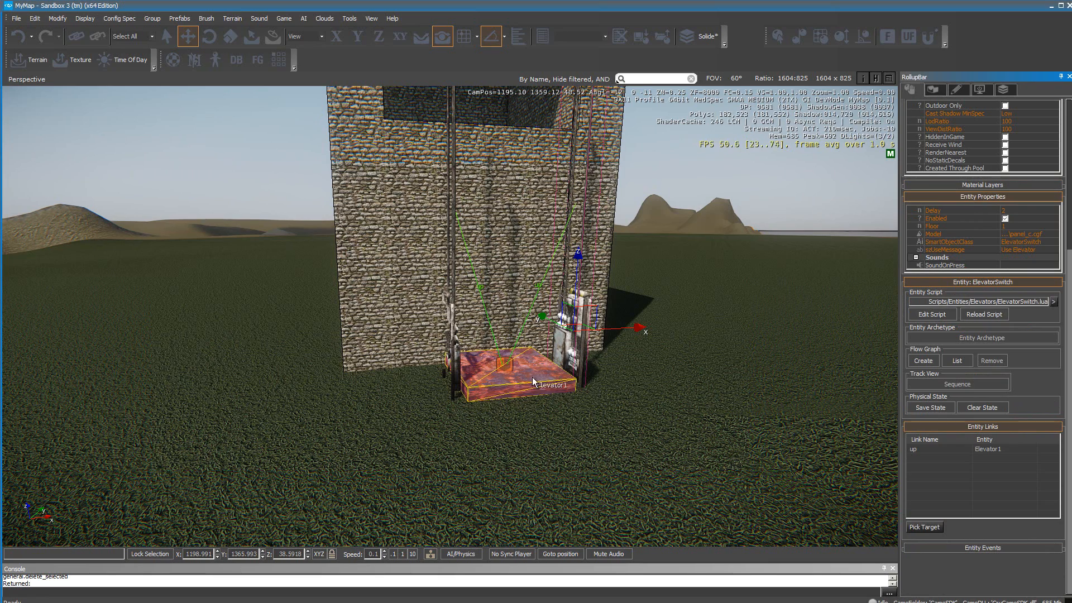
click(924, 527)
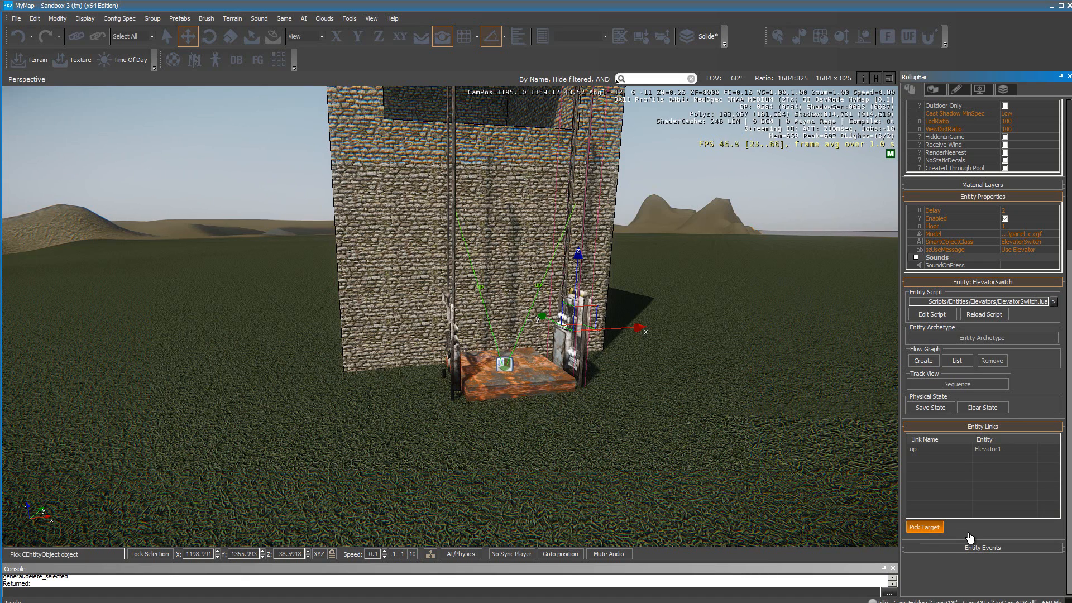
click(934, 529)
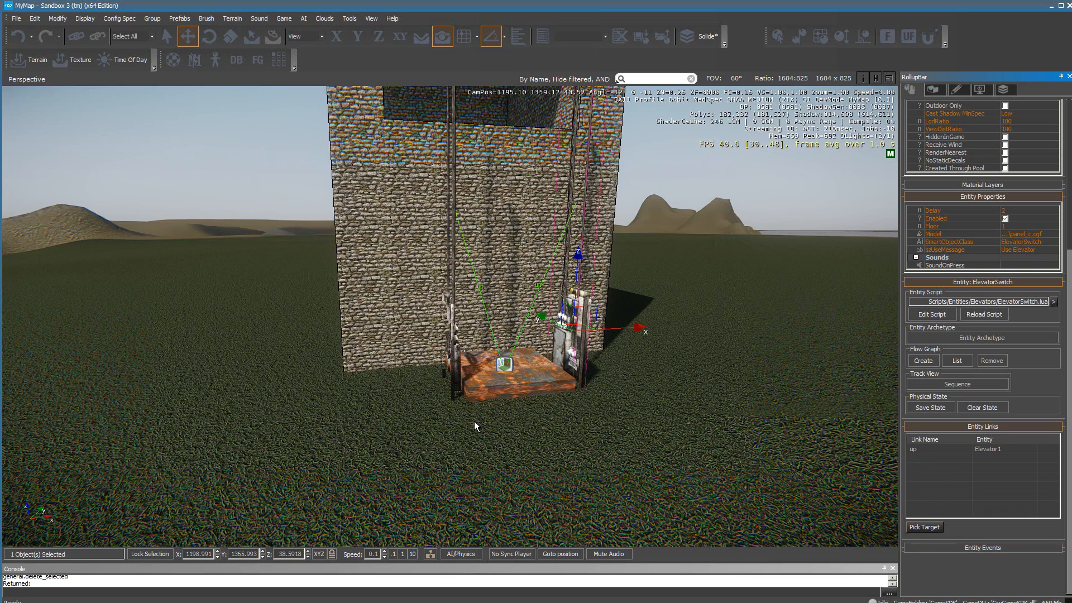
click(461, 378)
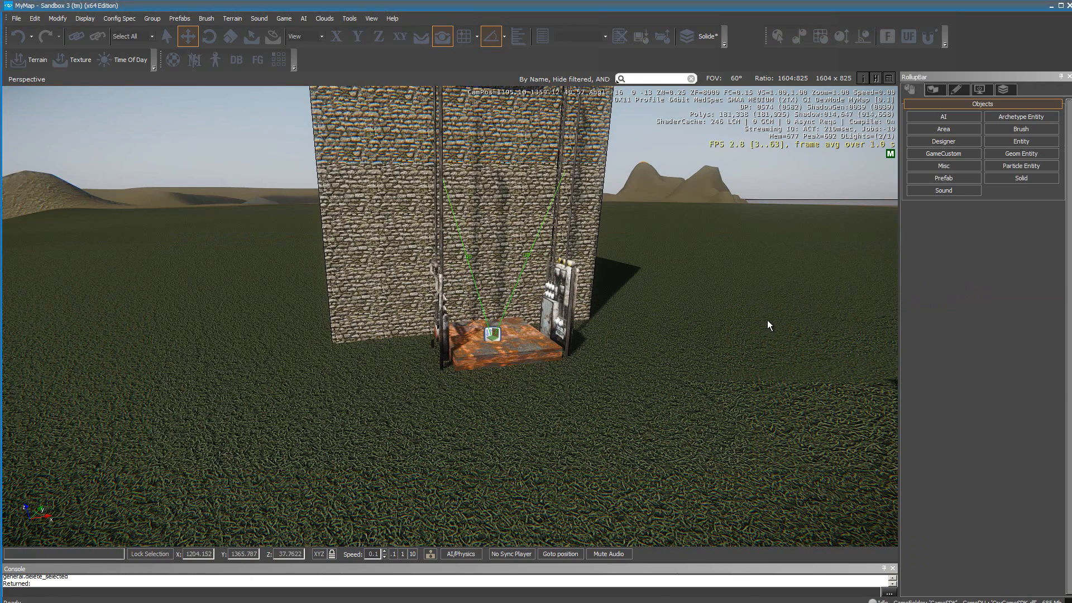
Enter game mode and walk onto the rusty elevator platform between the two switches to test it
key(ctrl+g)
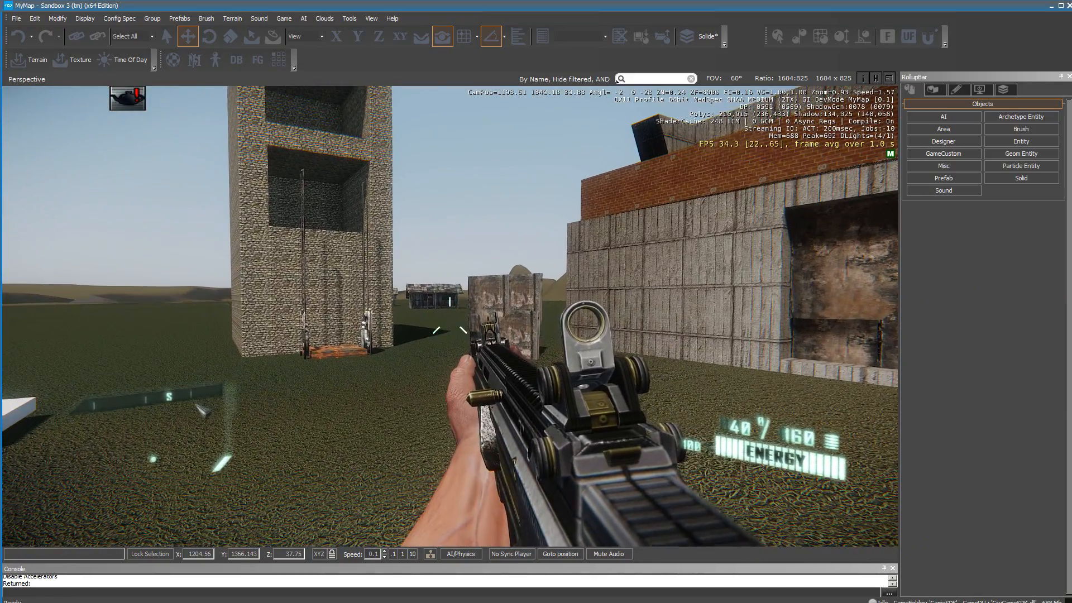
key(w)
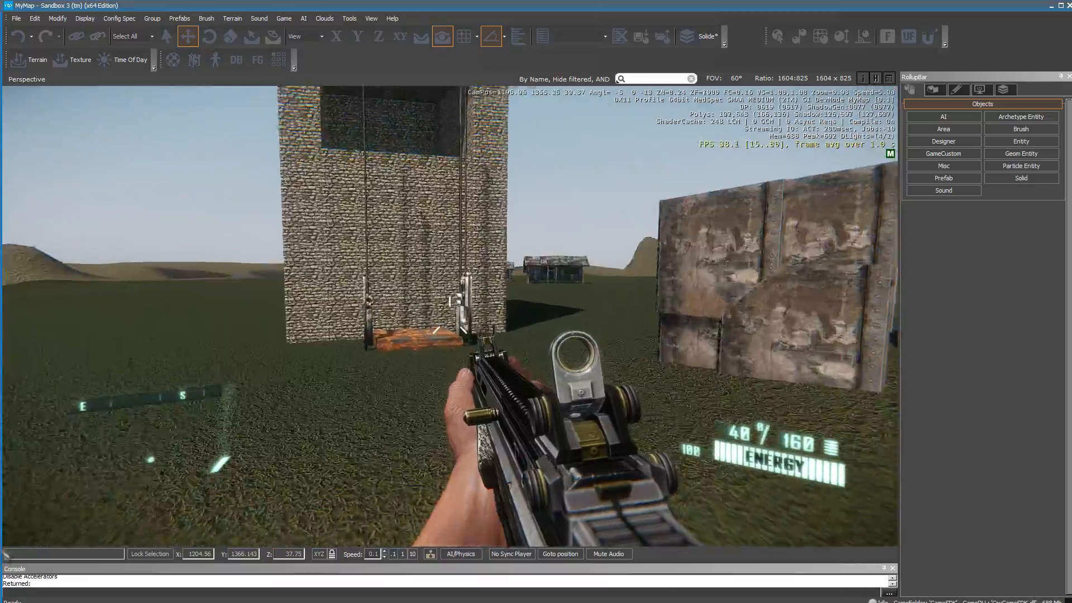
key(w)
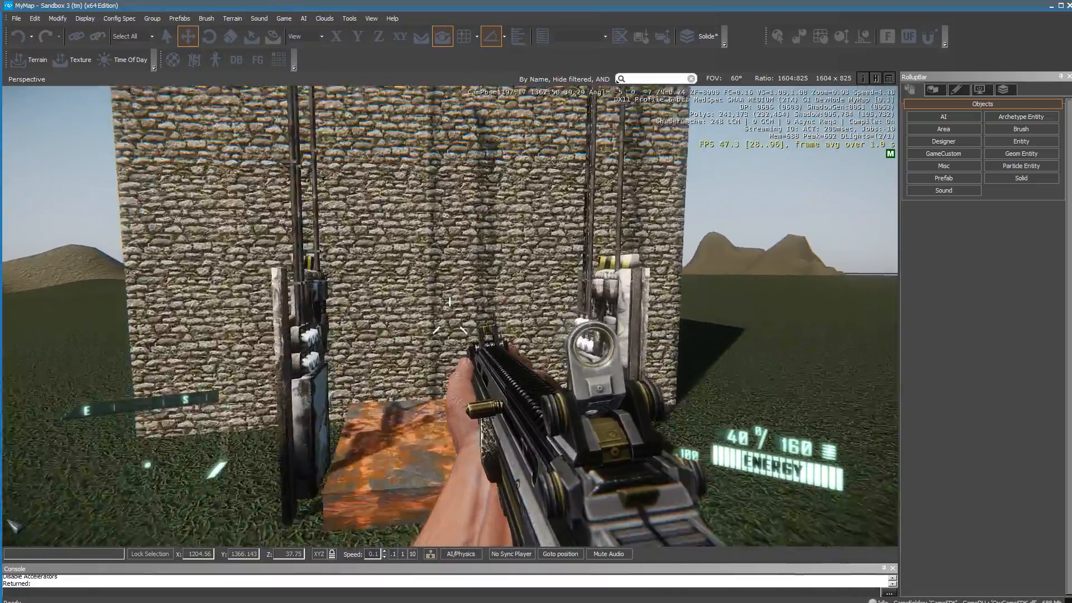
key(w)
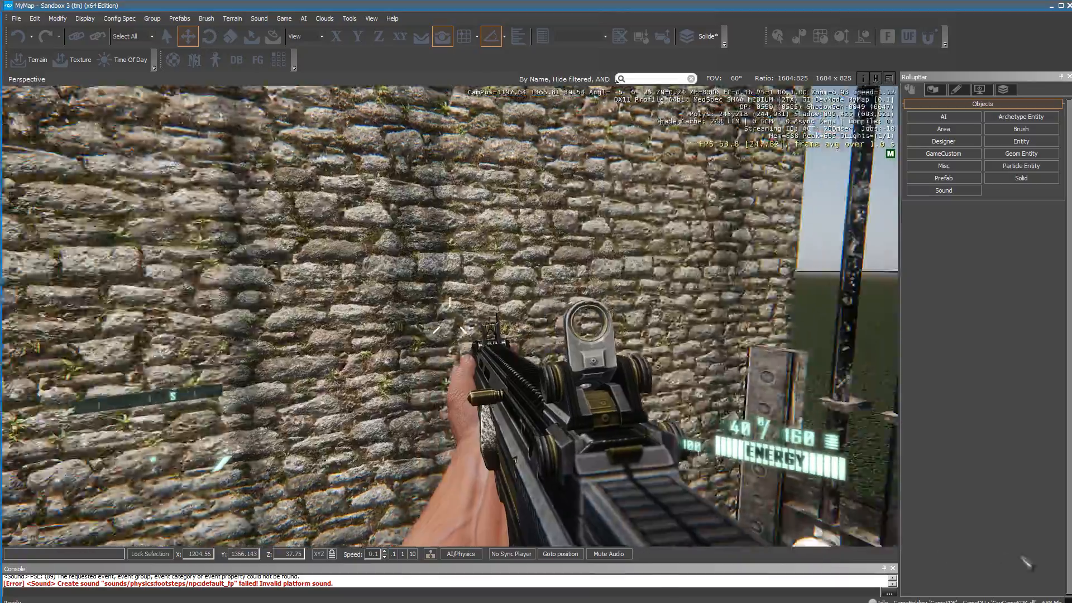